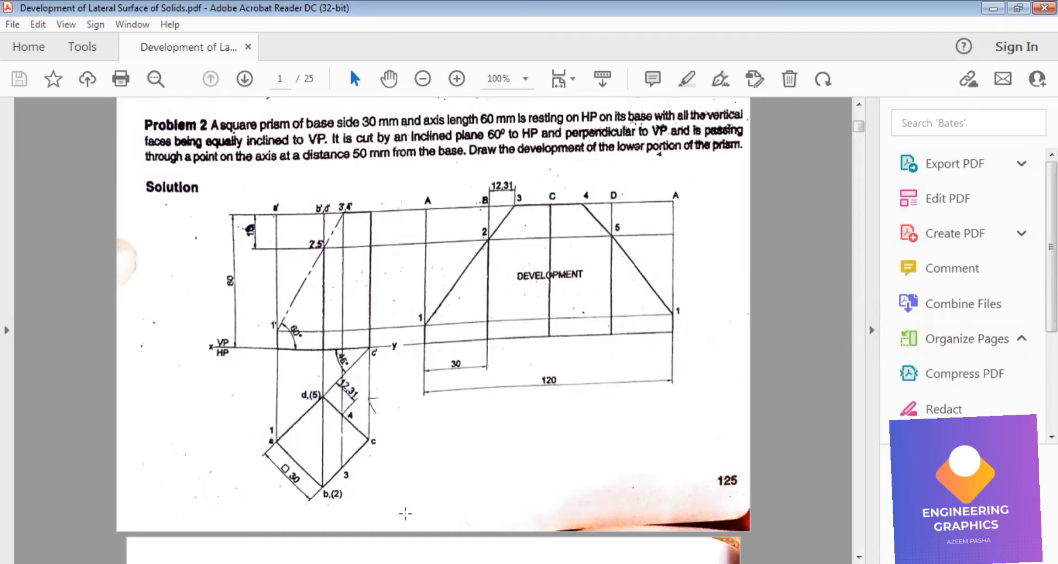
- Switch to the Solid Edge draft and draw a thin horizontal reference line about 290 mm long across the blank Sheet3
key(alt+Tab)
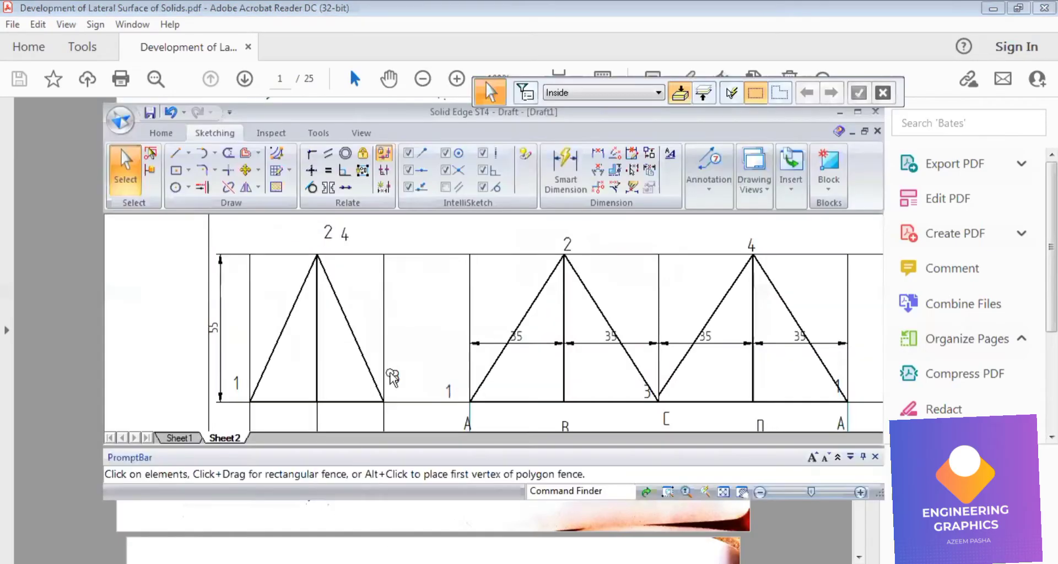
click(858, 113)
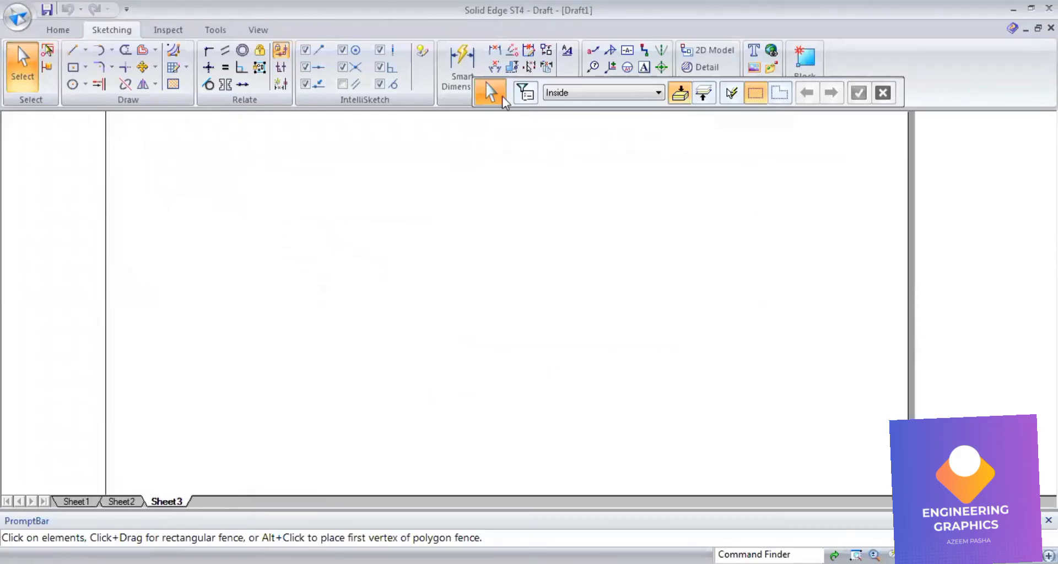
click(71, 52)
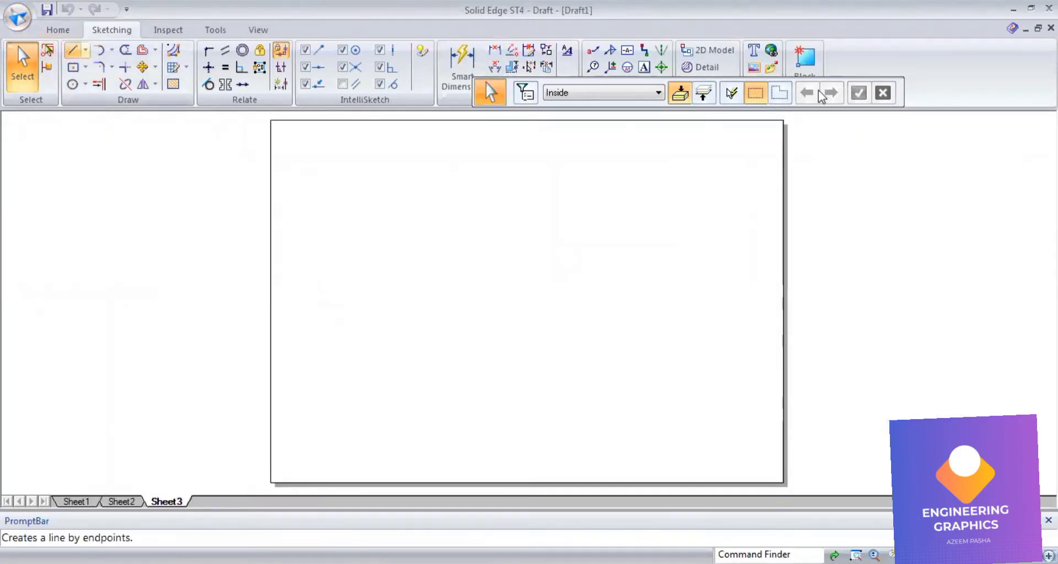
click(670, 92)
click(675, 133)
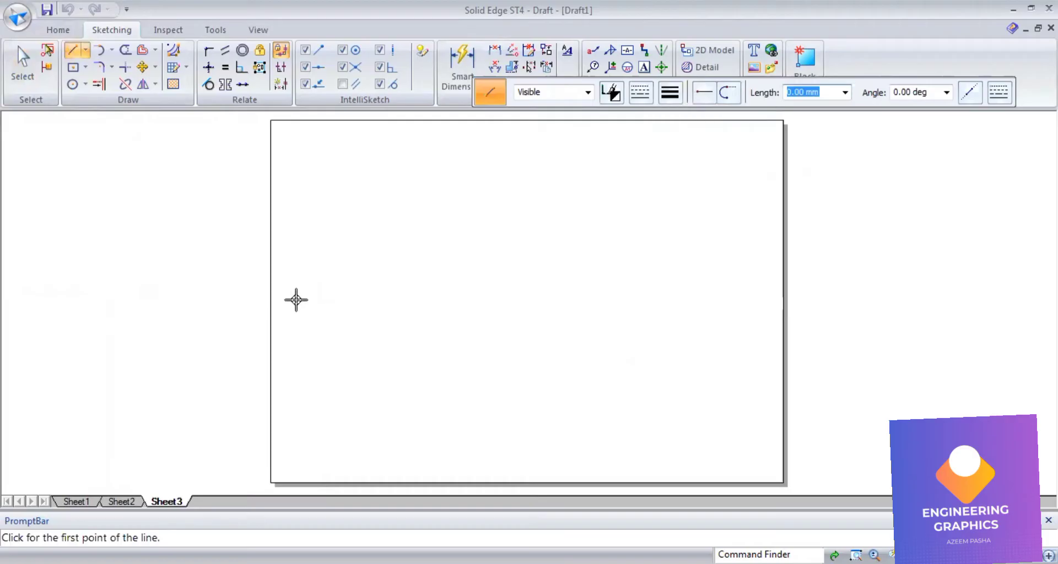
click(275, 289)
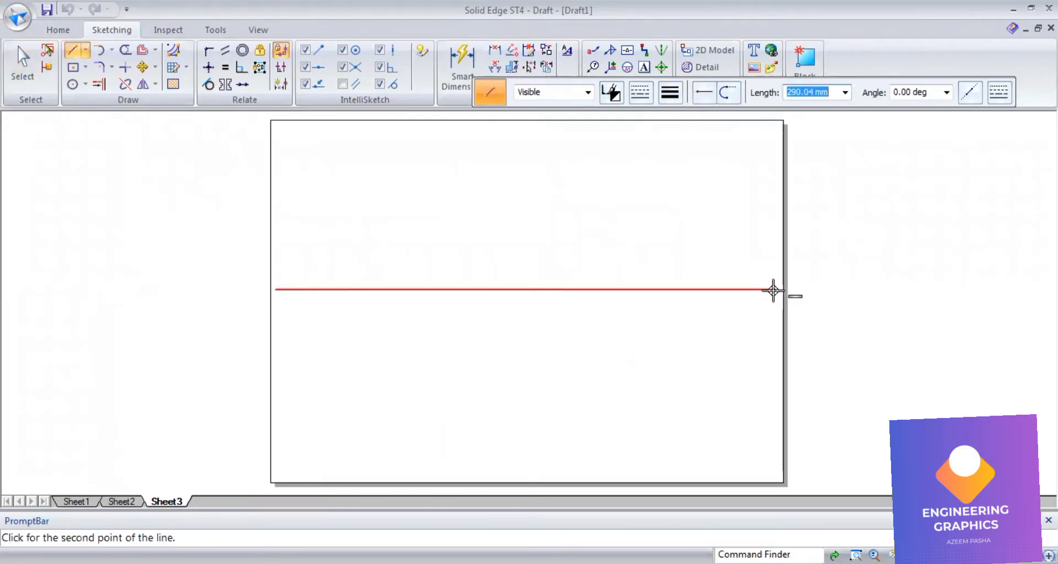
click(776, 291)
- Place a 30 mm by 30 mm rectangle by center, rotated 45 degrees with 0.50 mm line width, below the reference line near its left end
click(72, 71)
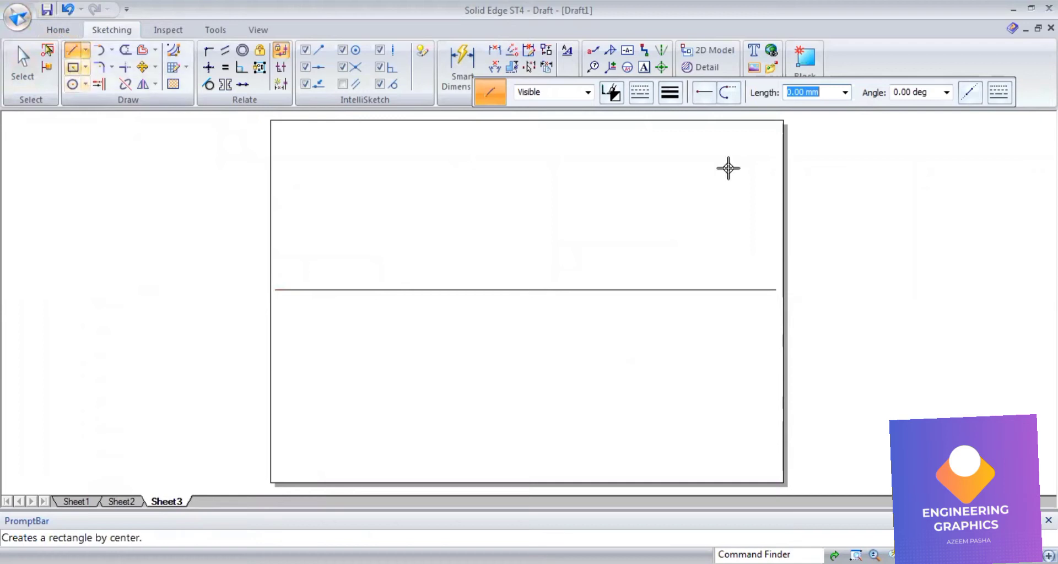
click(668, 98)
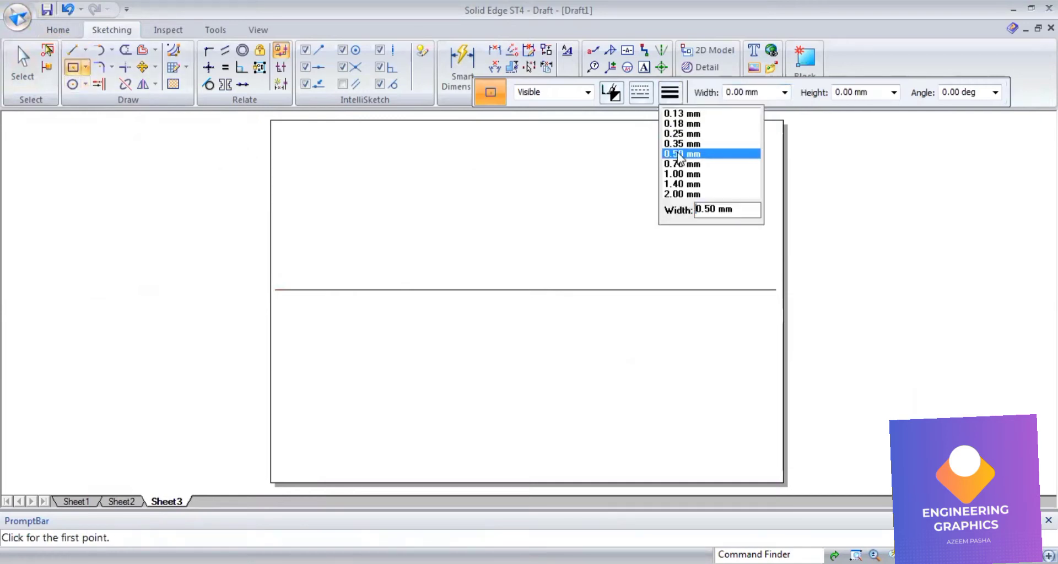
click(682, 154)
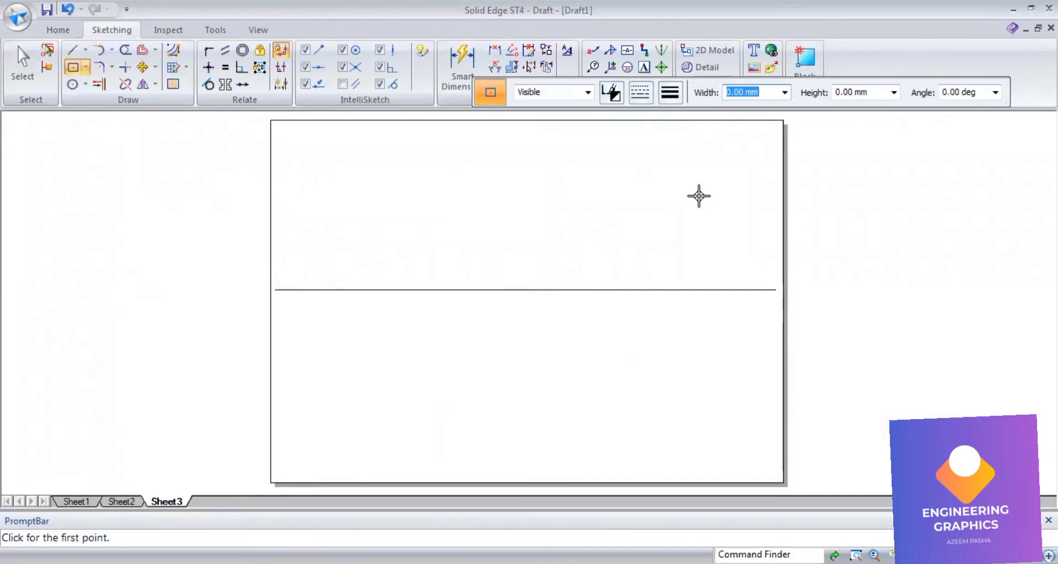
text(30)
key(Tab)
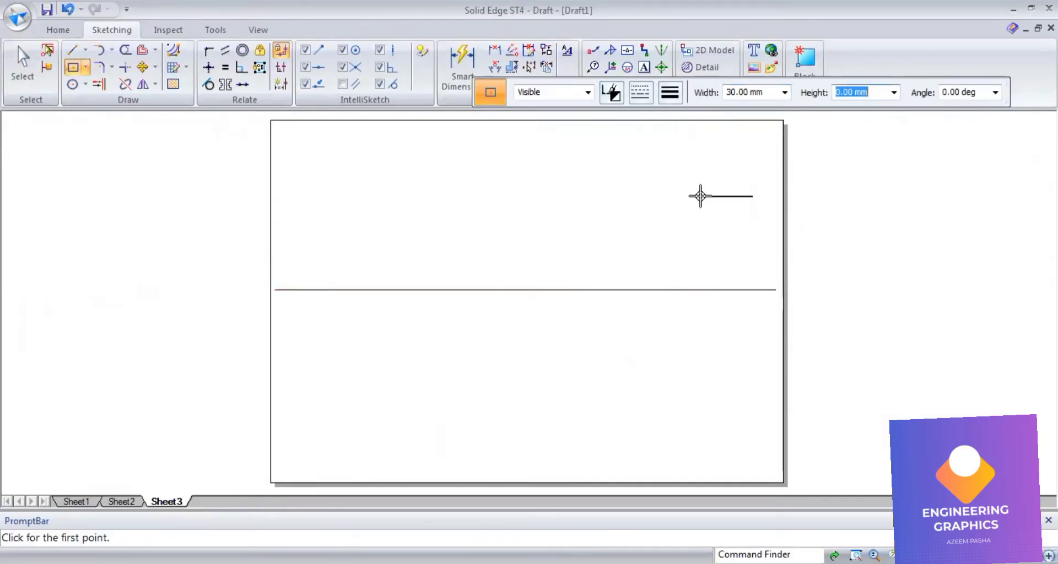
text(30)
key(Tab)
text(45)
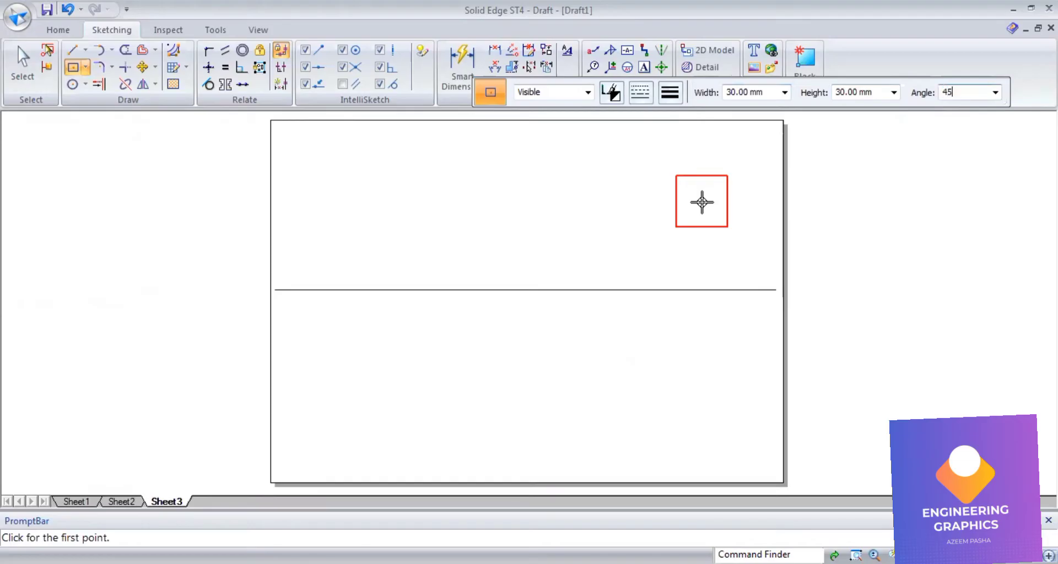
key(Tab)
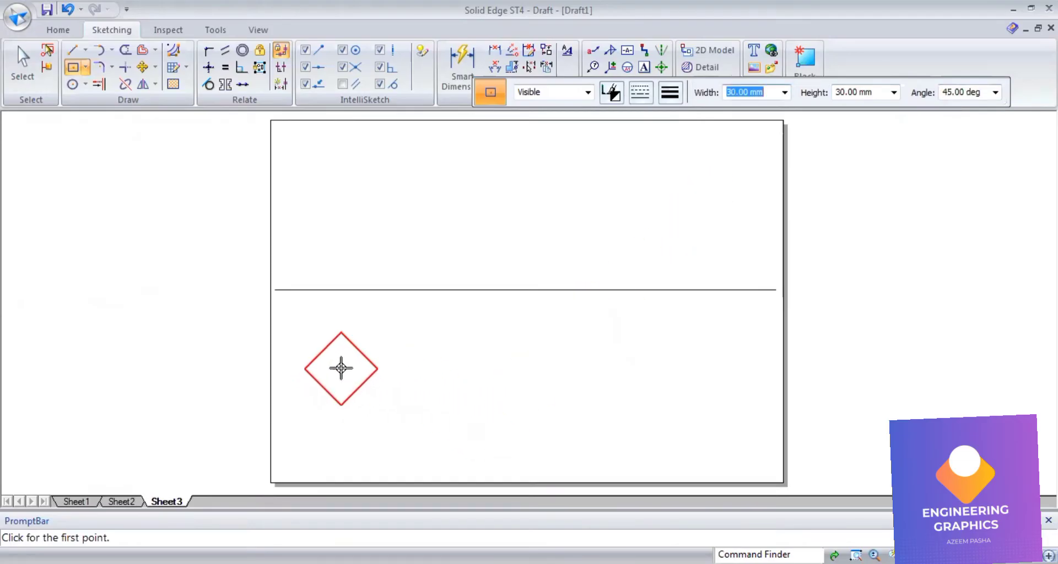
click(337, 358)
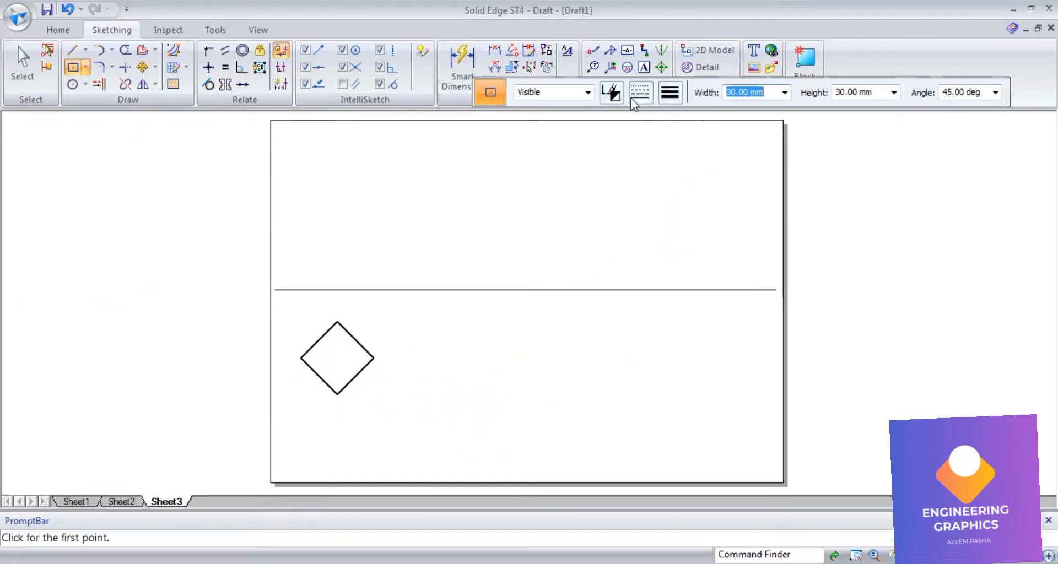
- Set the line width back to 0.13 mm and dimension the square's lower-left side
click(671, 94)
click(673, 113)
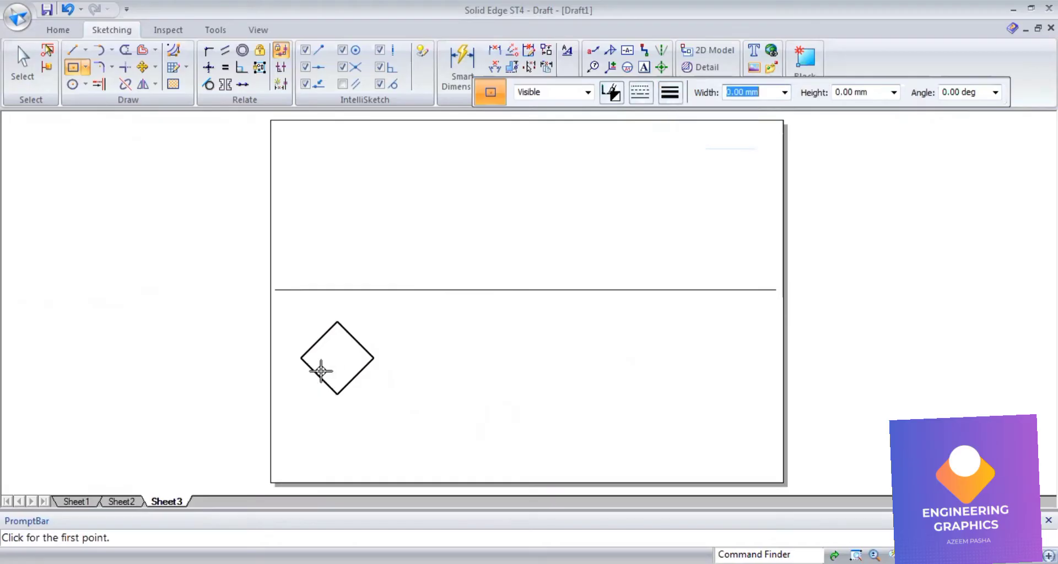
click(456, 64)
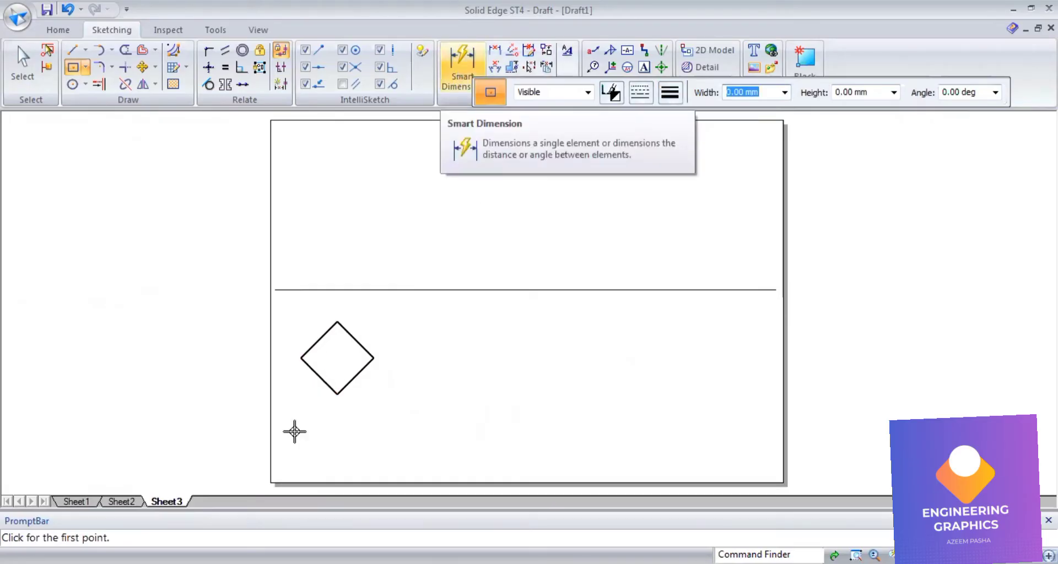
click(313, 374)
click(298, 402)
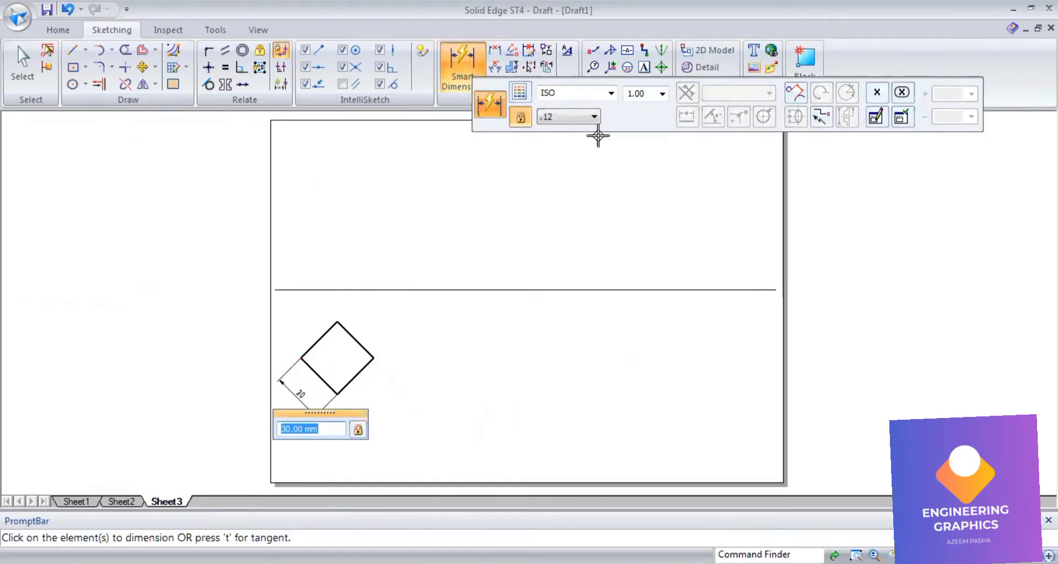
click(643, 68)
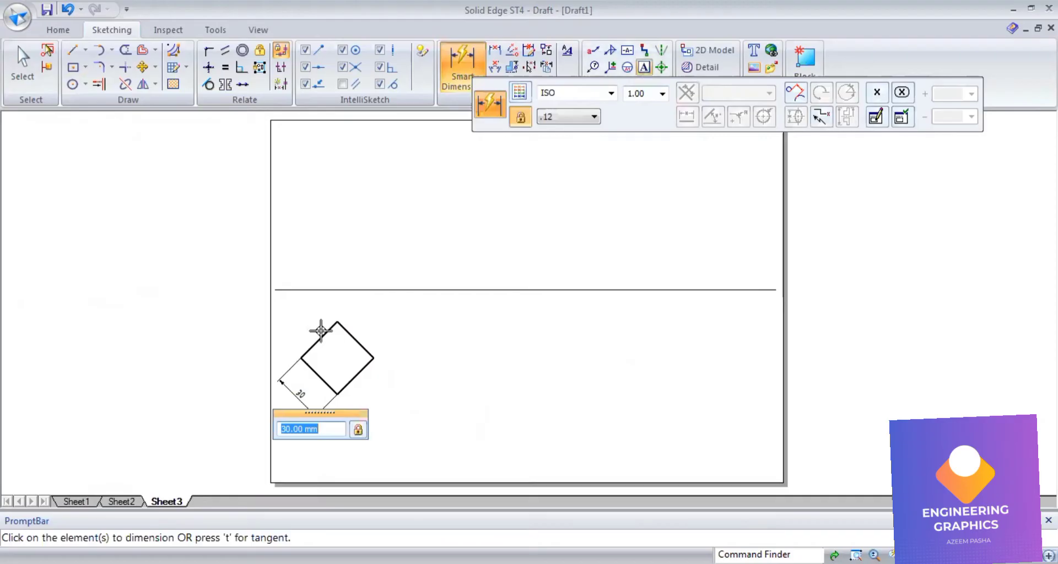
click(297, 353)
text(A)
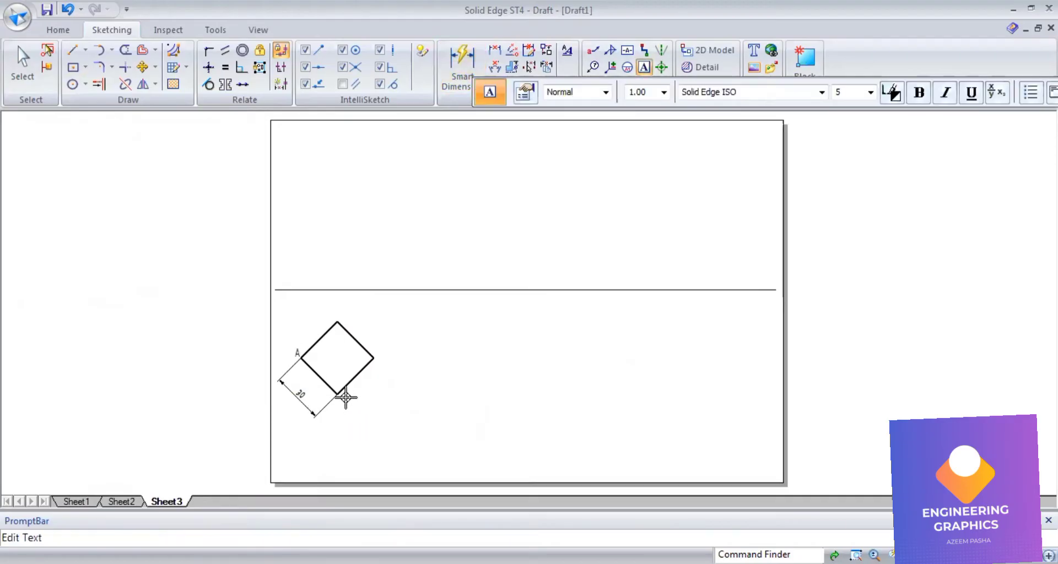
click(345, 399)
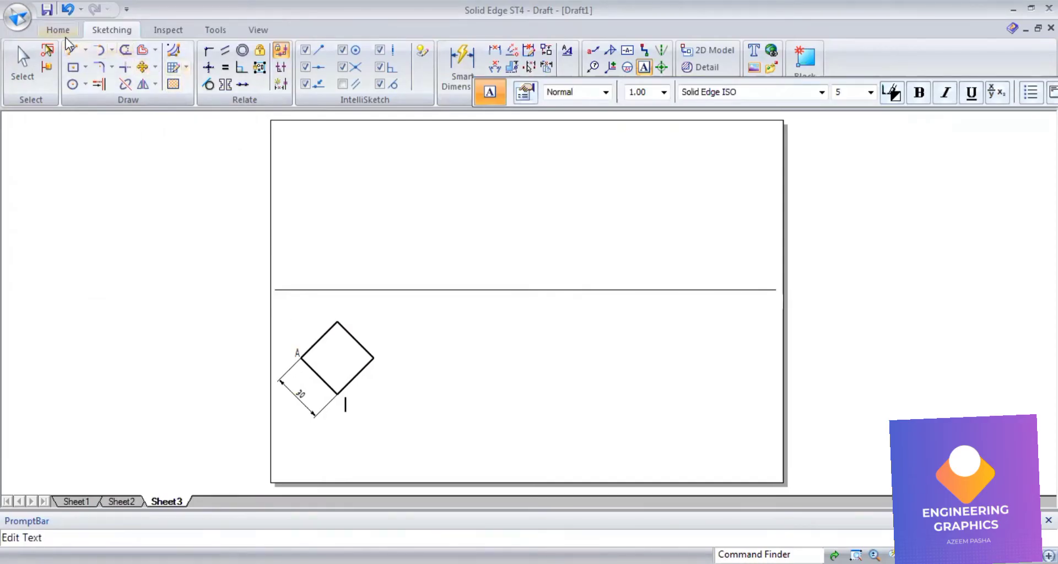
click(68, 9)
key(ctrl+z)
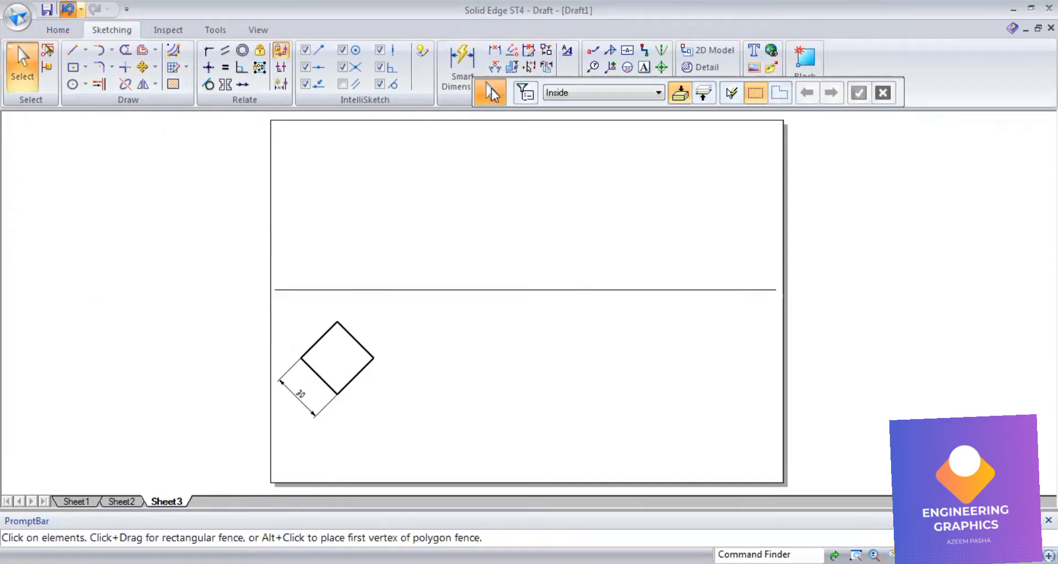
- Label the square's corners with text: a at the left, b at the bottom, c at the right and d at the top
key(ctrl+y)
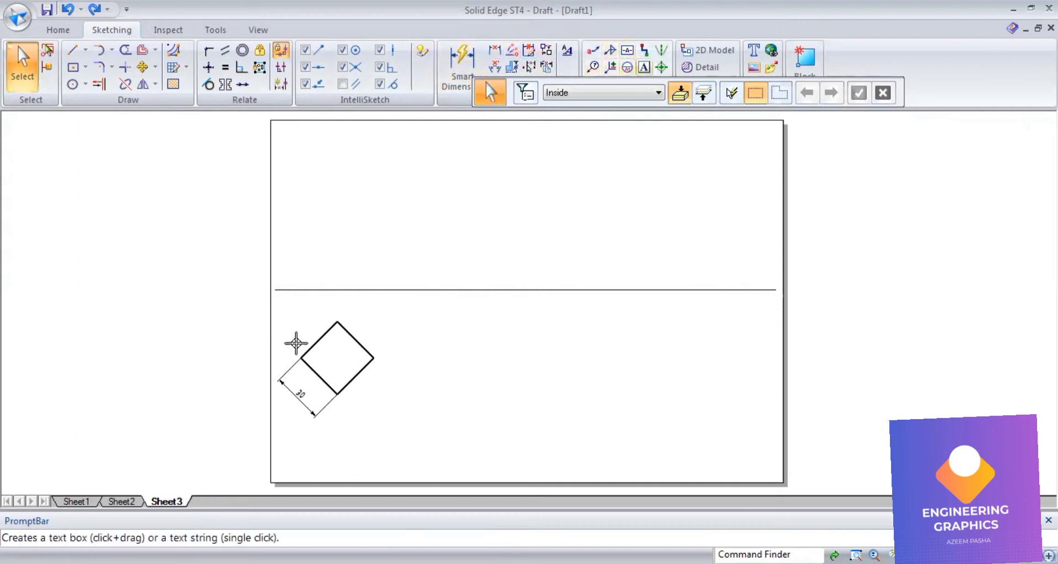
click(296, 343)
text(A)
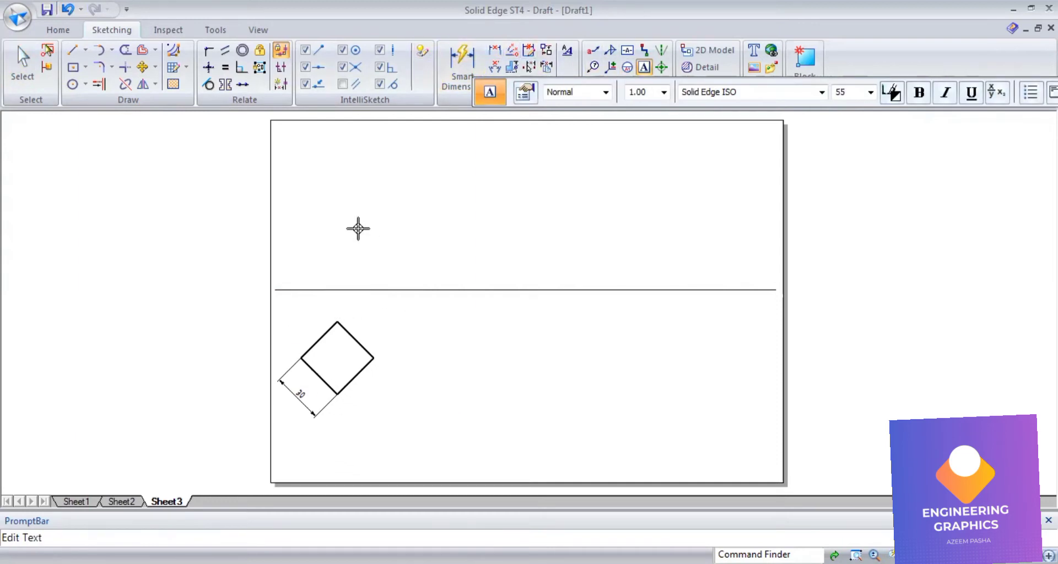
text(D)
text(D)
text(d)
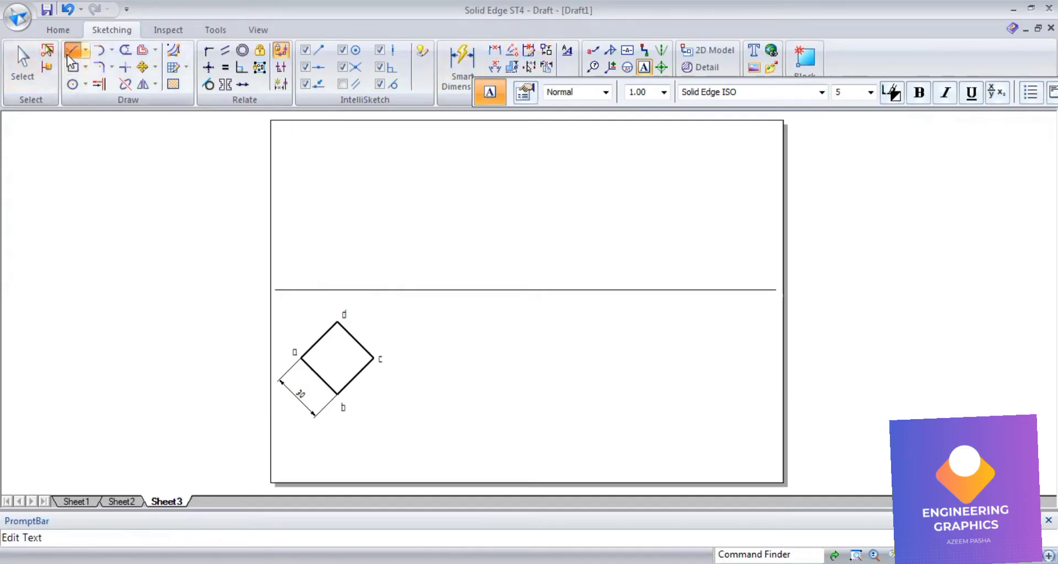
key(Escape)
- Draw vertical projection lines of 0.13 mm width from corners a, b and c up to the horizontal reference line
click(670, 92)
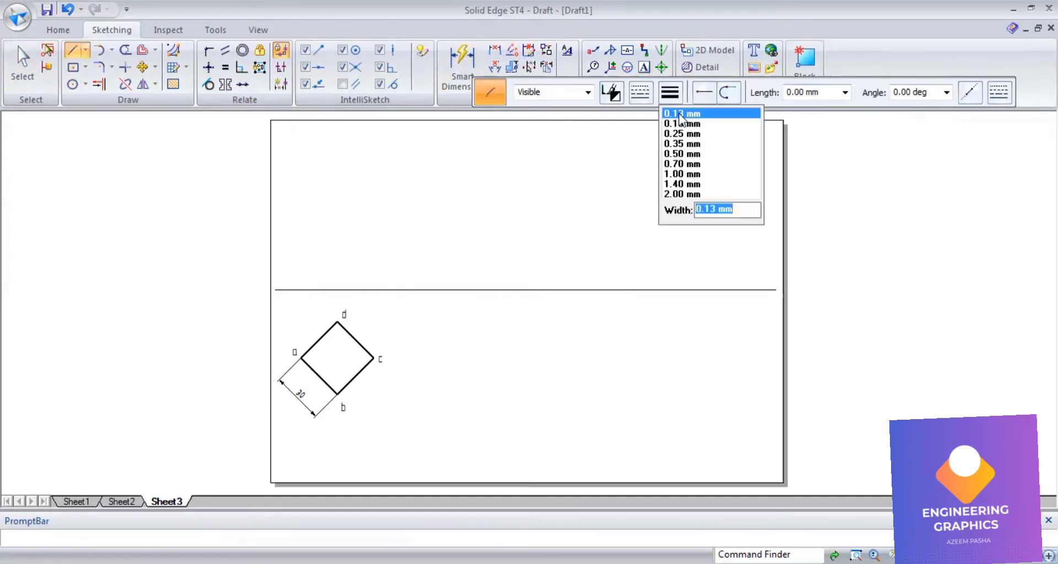
click(681, 114)
click(301, 358)
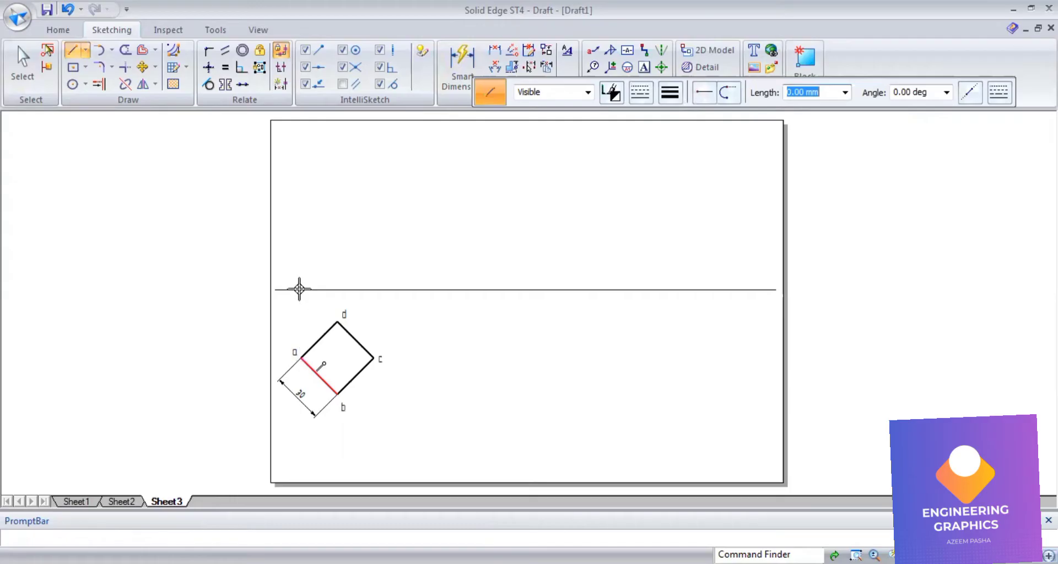
click(300, 290)
right_click(345, 384)
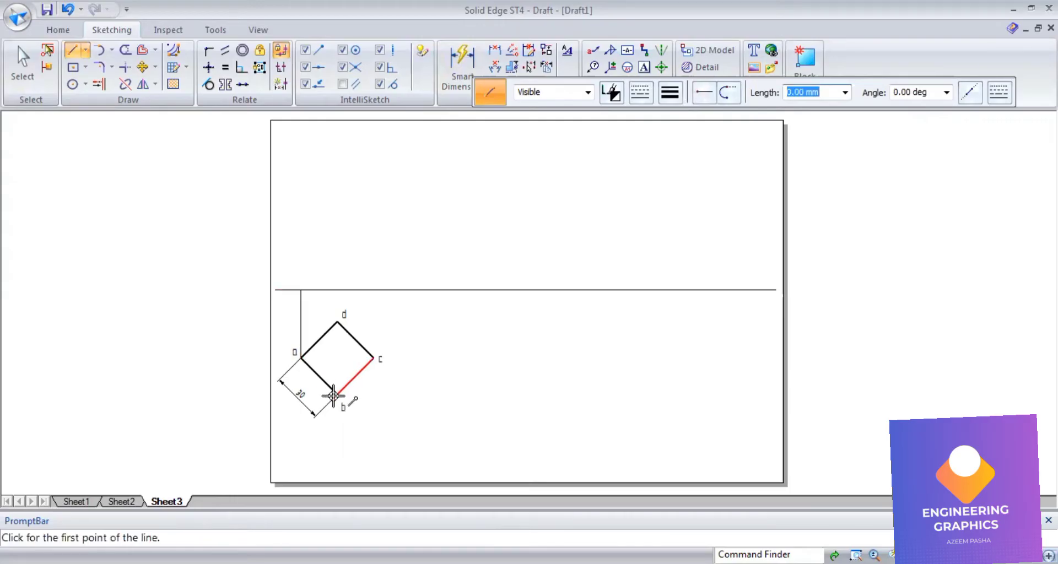
click(335, 395)
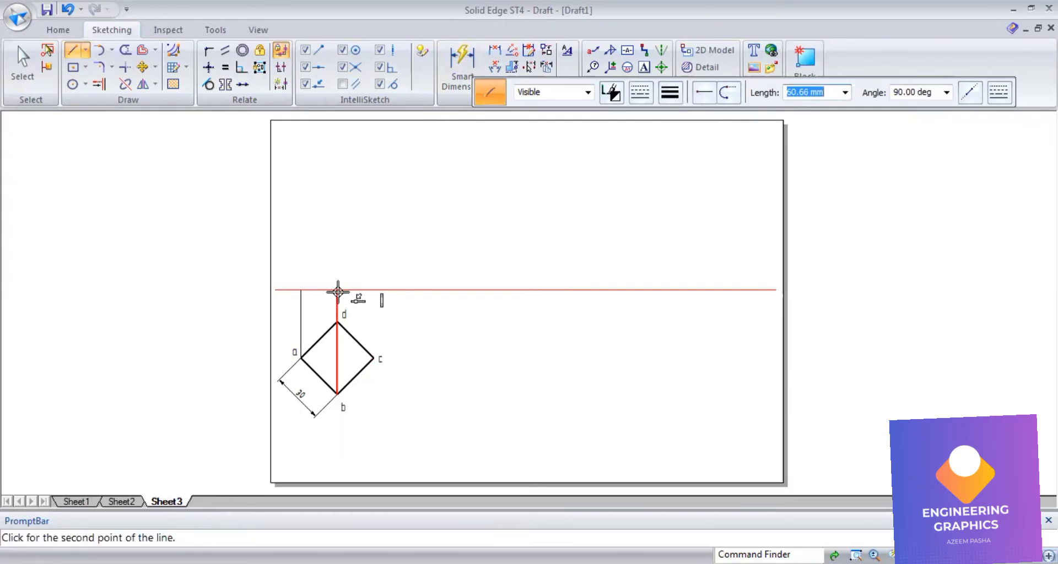
click(337, 289)
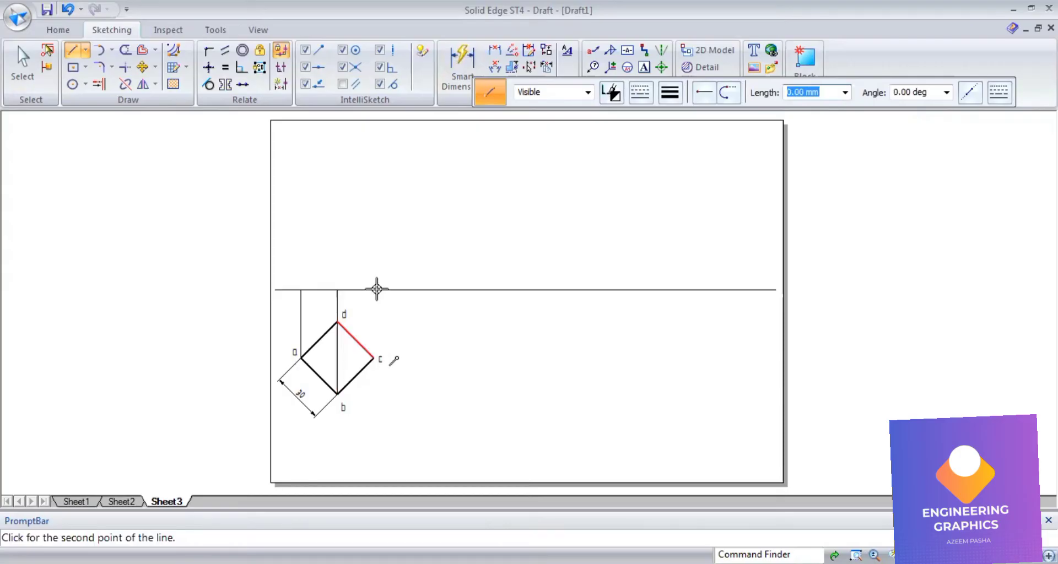
key(Escape)
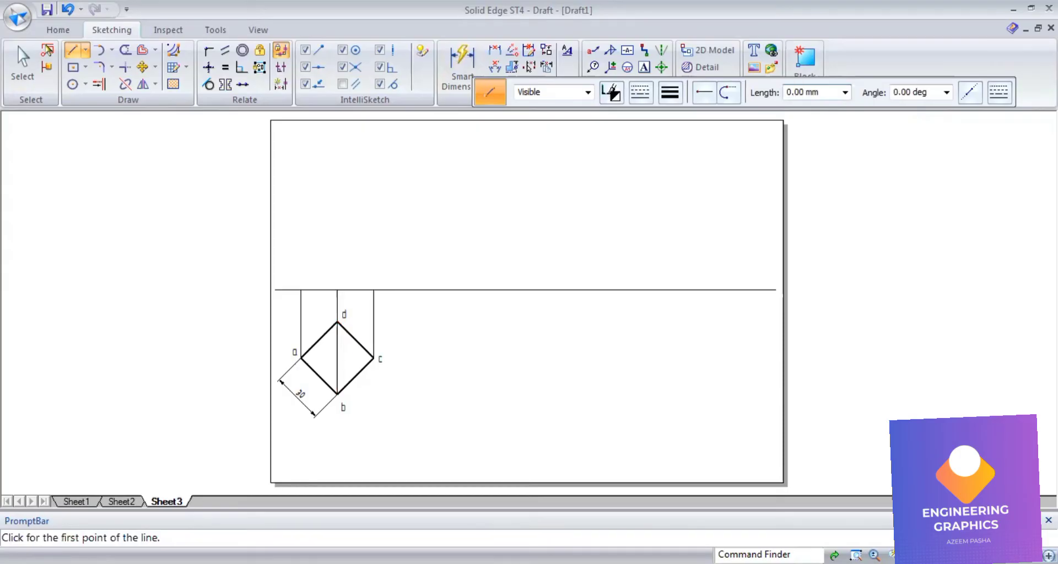
- Check the problem figure in the PDF, return to Solid Edge and draw a 60 mm vertical line, 0.50 mm wide, up from the b–d projection
key(alt+Tab)
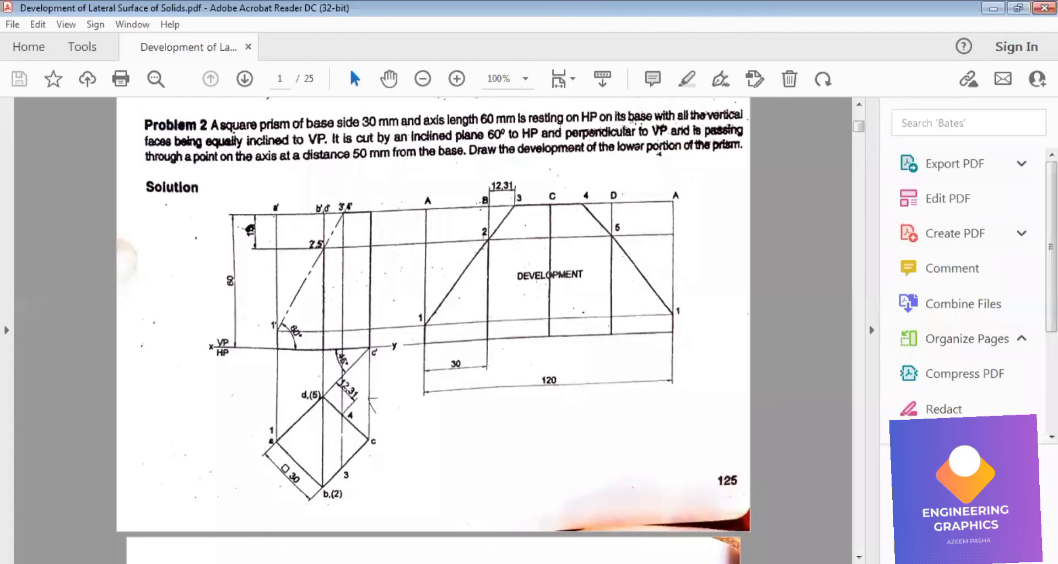
key(alt+Tab)
click(669, 92)
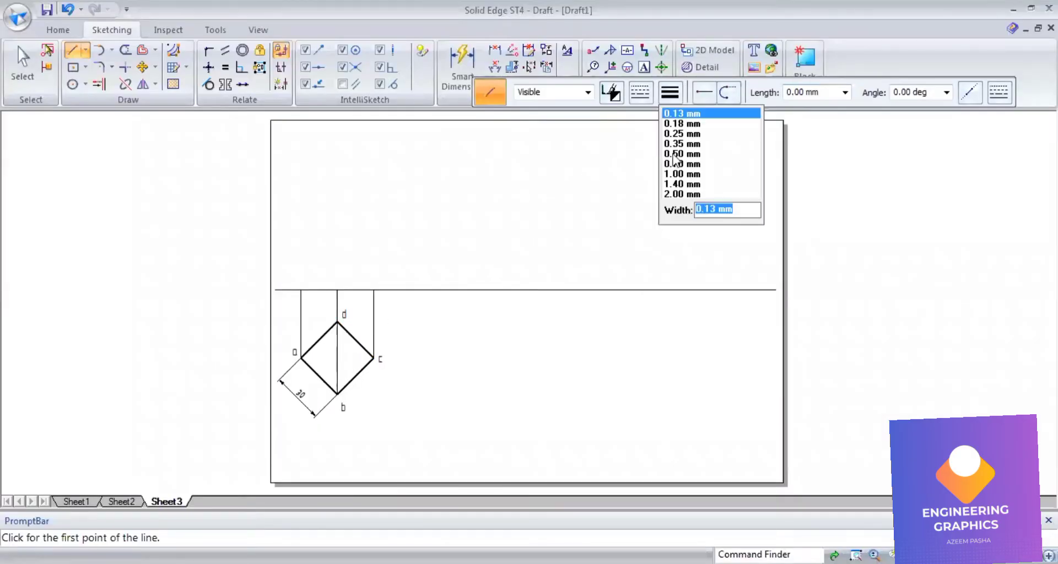
click(676, 153)
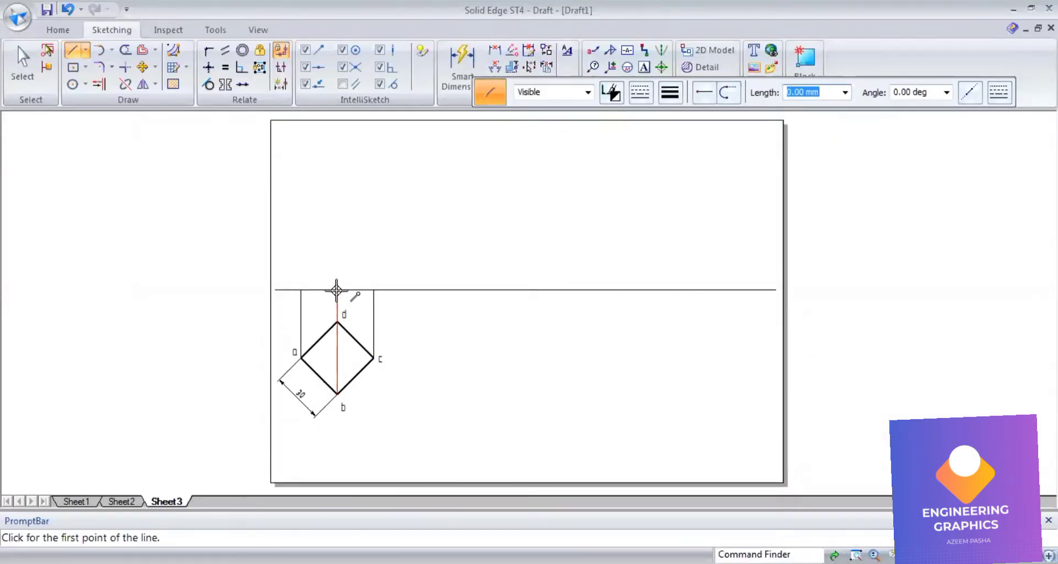
click(336, 290)
text(6)
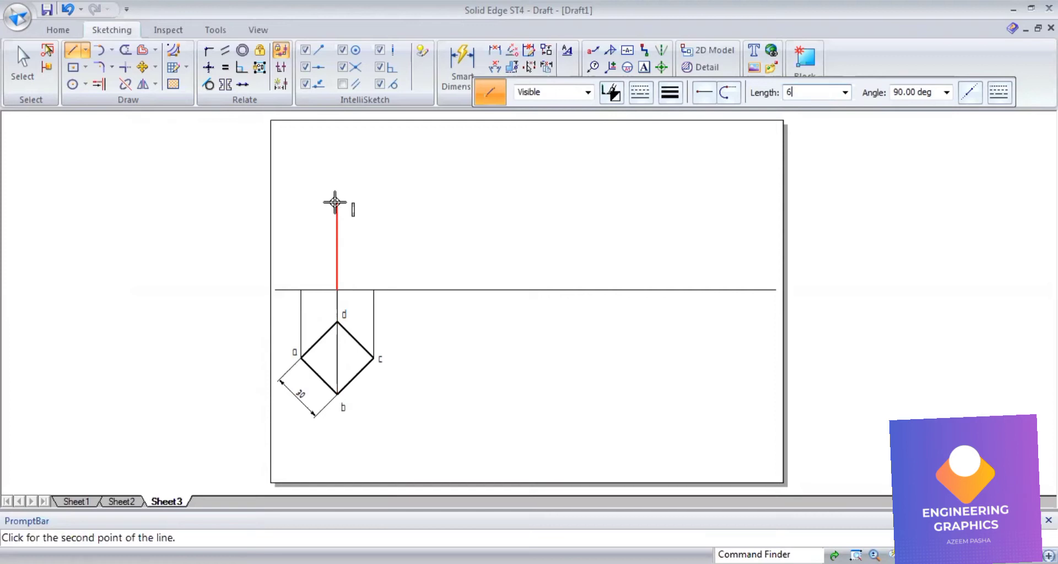
text(0)
key(Tab)
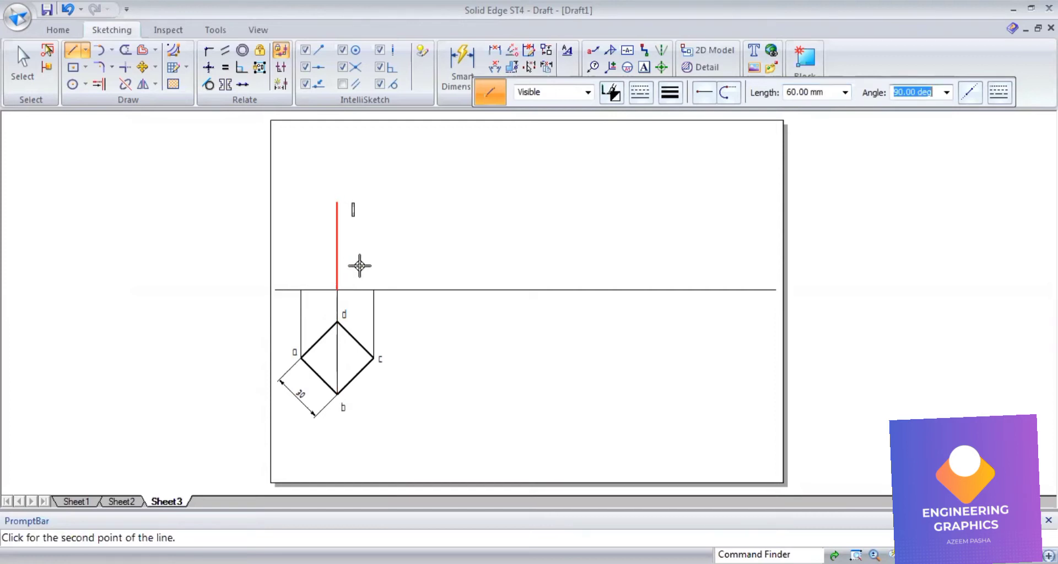
key(Return)
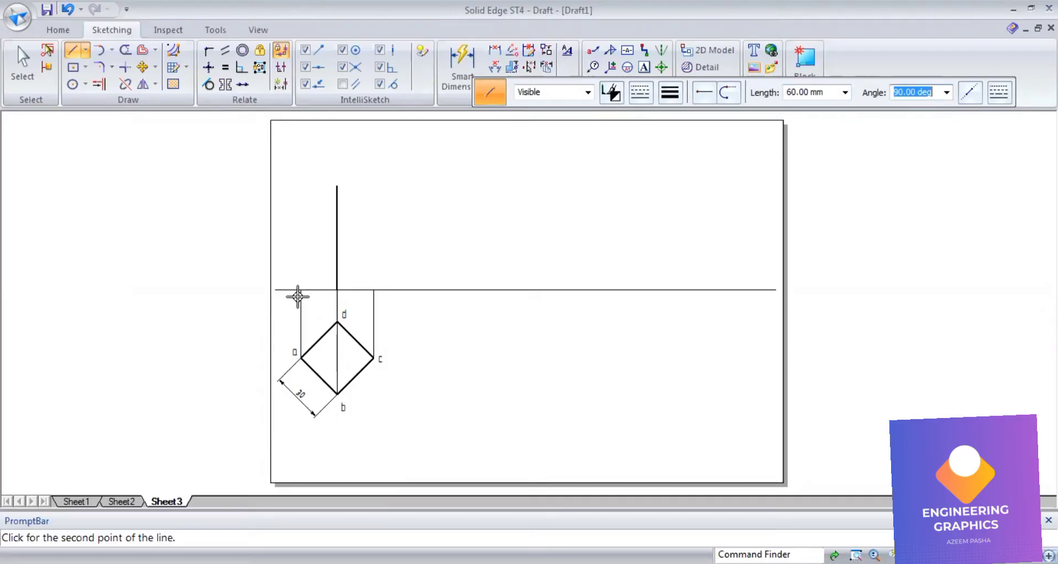
- Draw 60 mm vertical edges up from the reference line at the projections of corners a and c
click(297, 289)
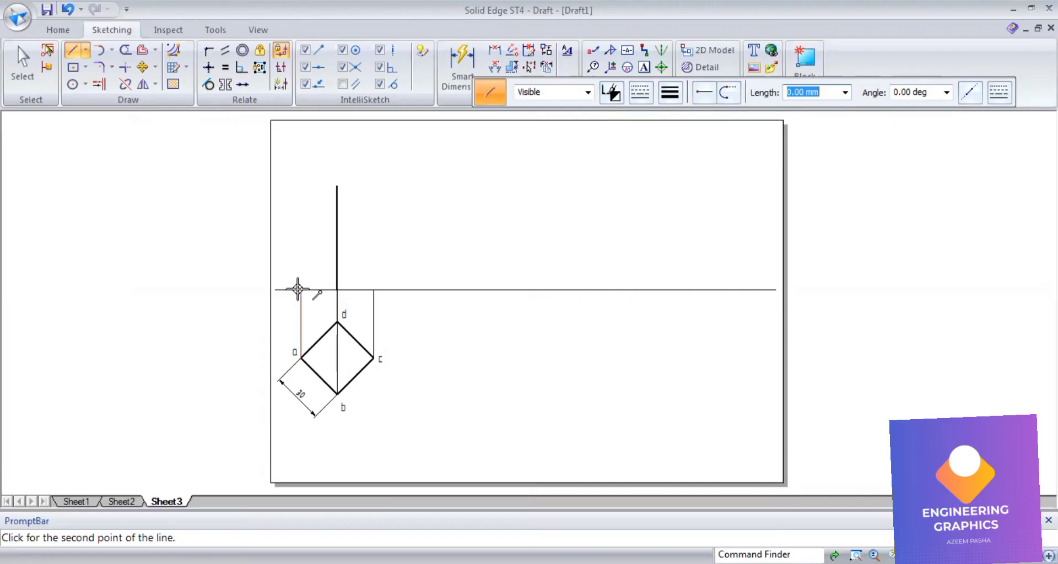
click(302, 187)
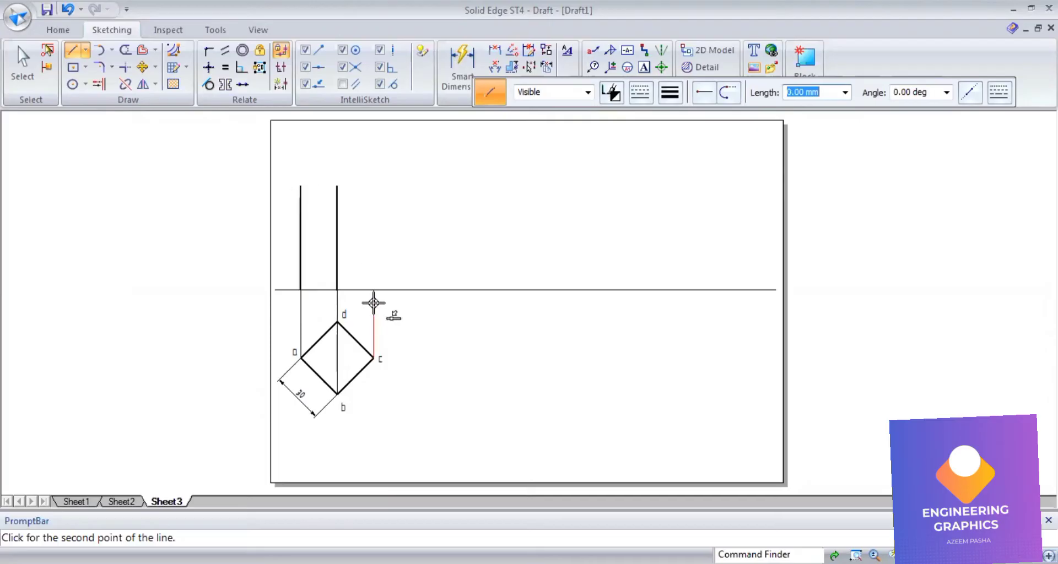
right_click(369, 288)
click(373, 289)
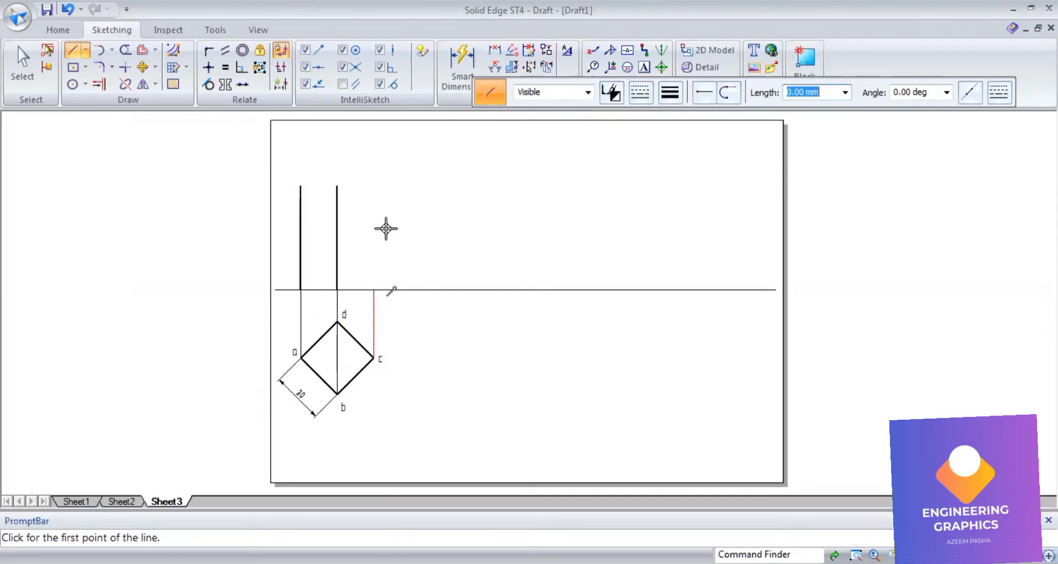
click(373, 186)
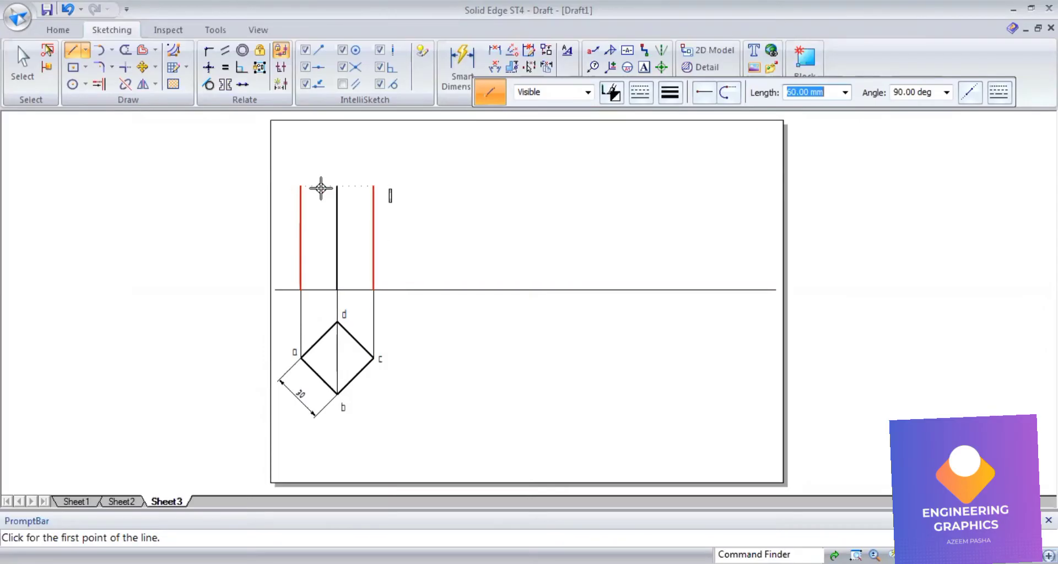
- Close the front view with horizontal top and base edges between the two outer vertical edges
click(300, 187)
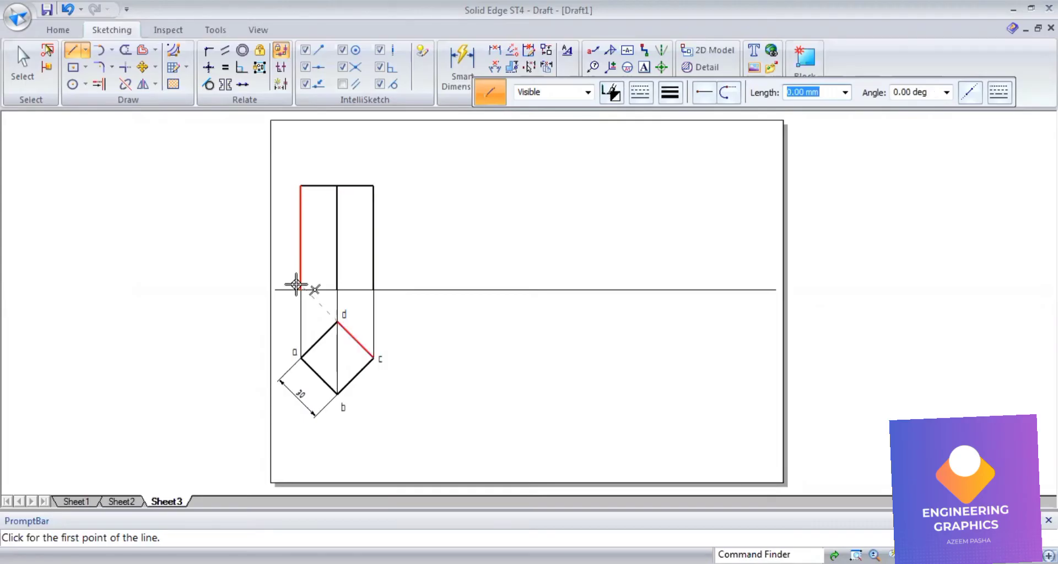
click(299, 287)
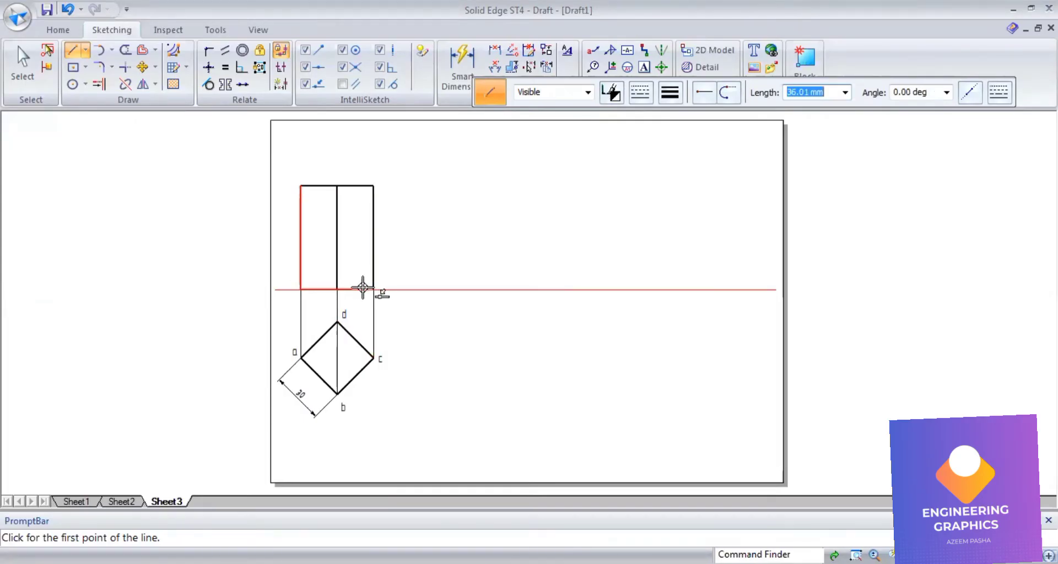
click(375, 290)
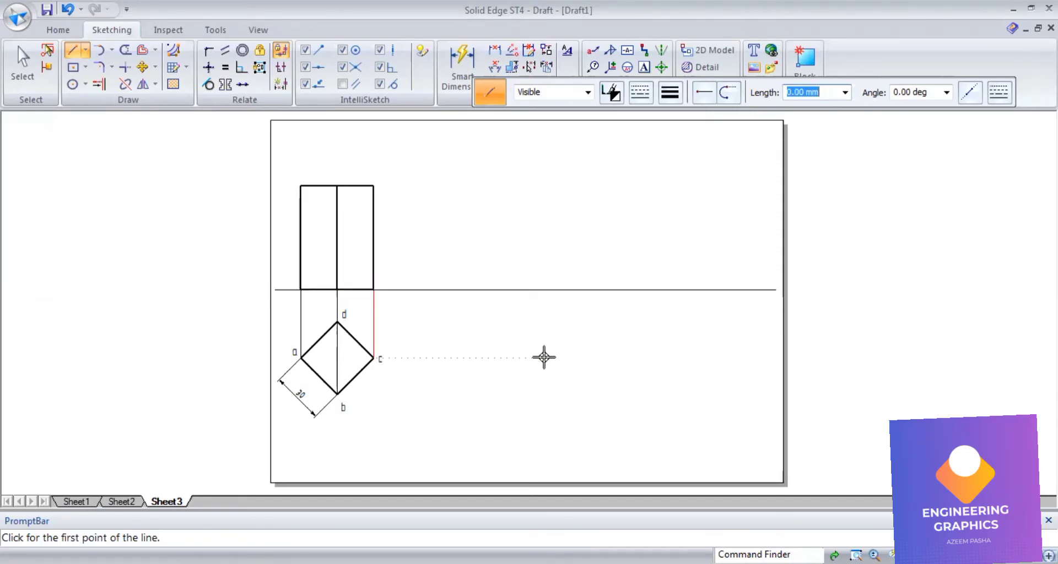
- Dimension the height of the front view's left edge and check the cutting-plane data for Problem 2 in the PDF
click(451, 71)
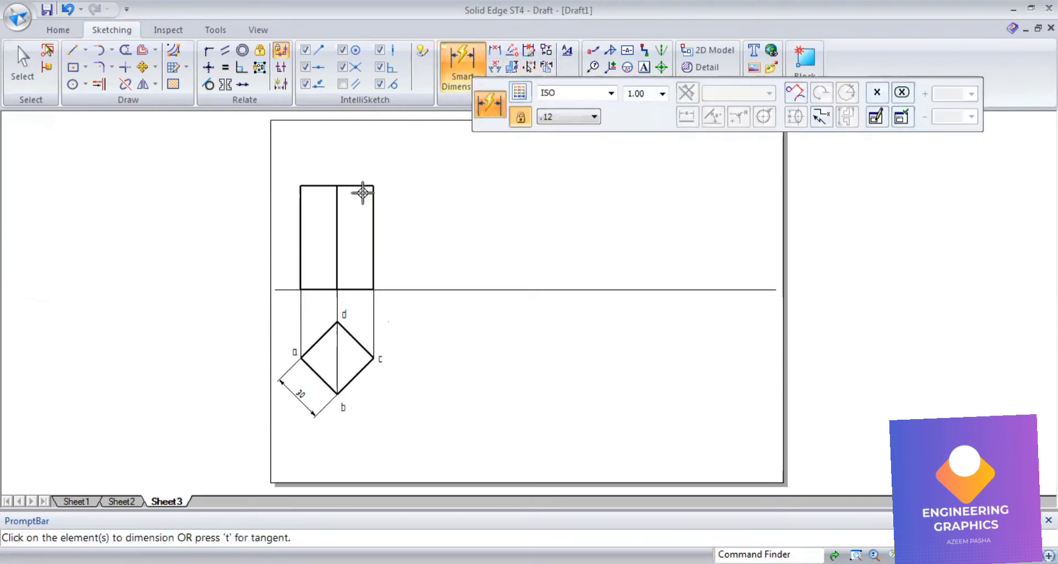
click(301, 232)
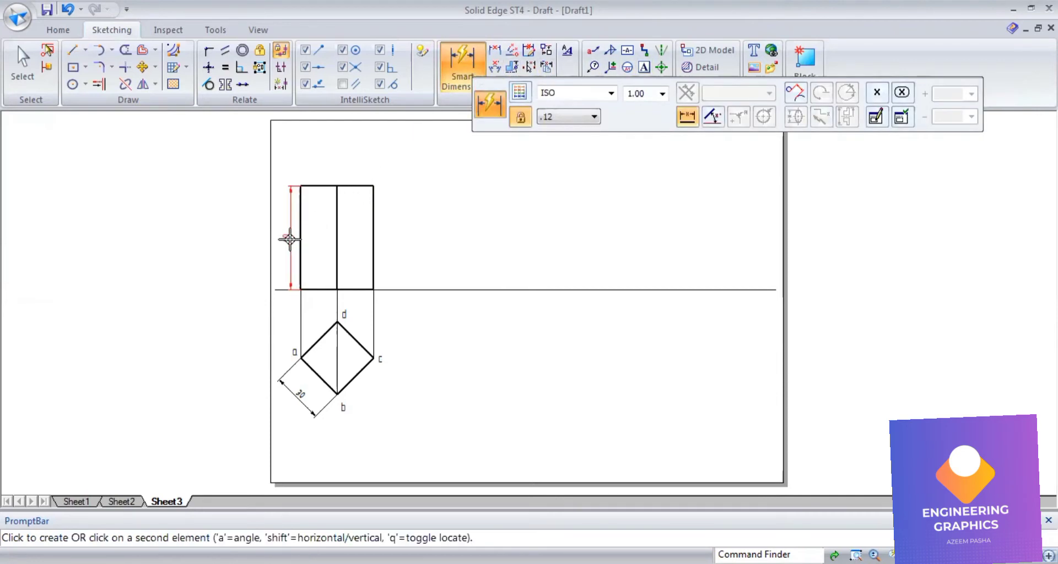
click(289, 237)
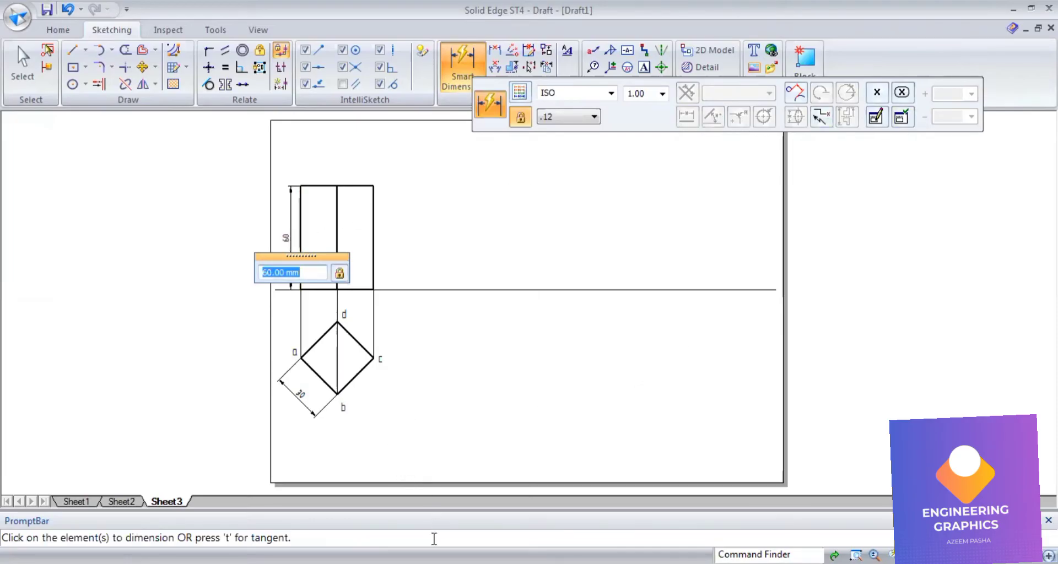
key(alt+Tab)
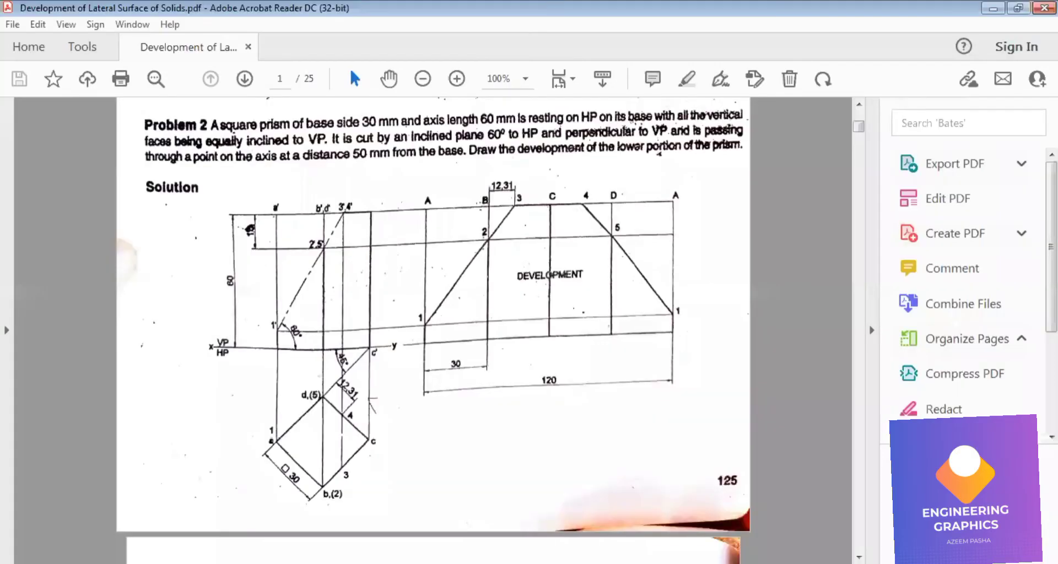
key(alt+Tab)
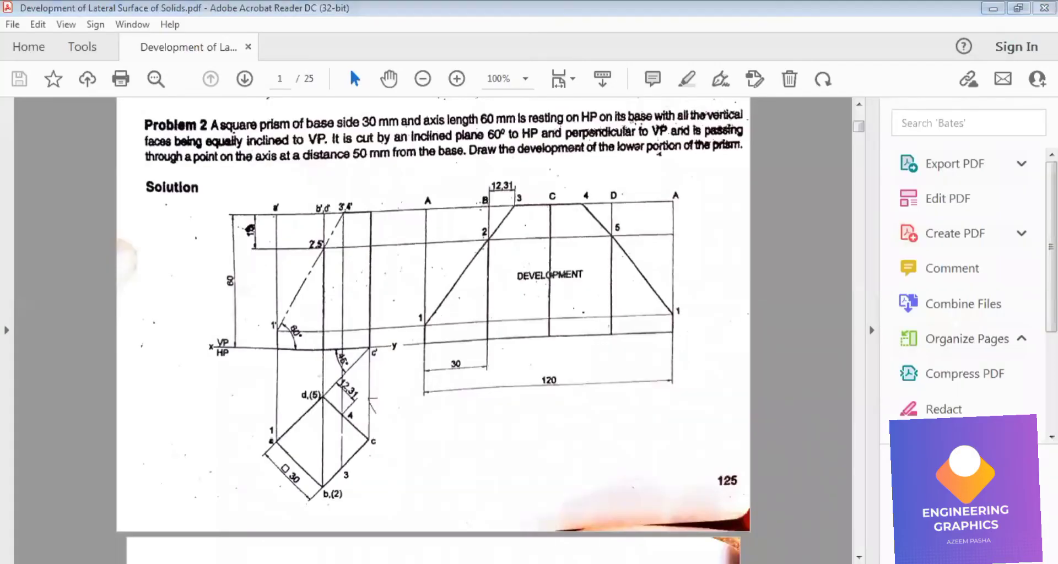
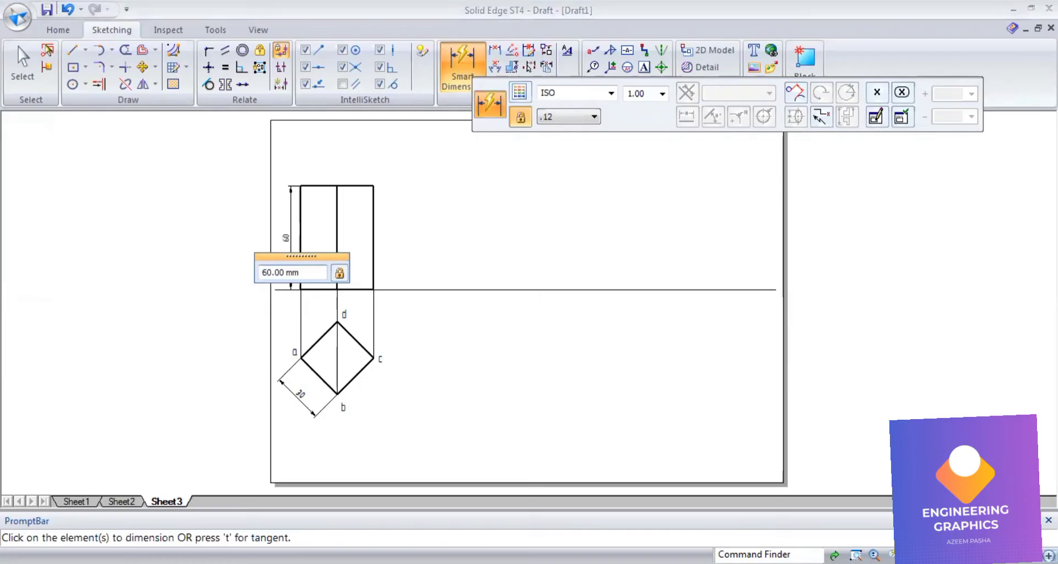
key(alt+Tab)
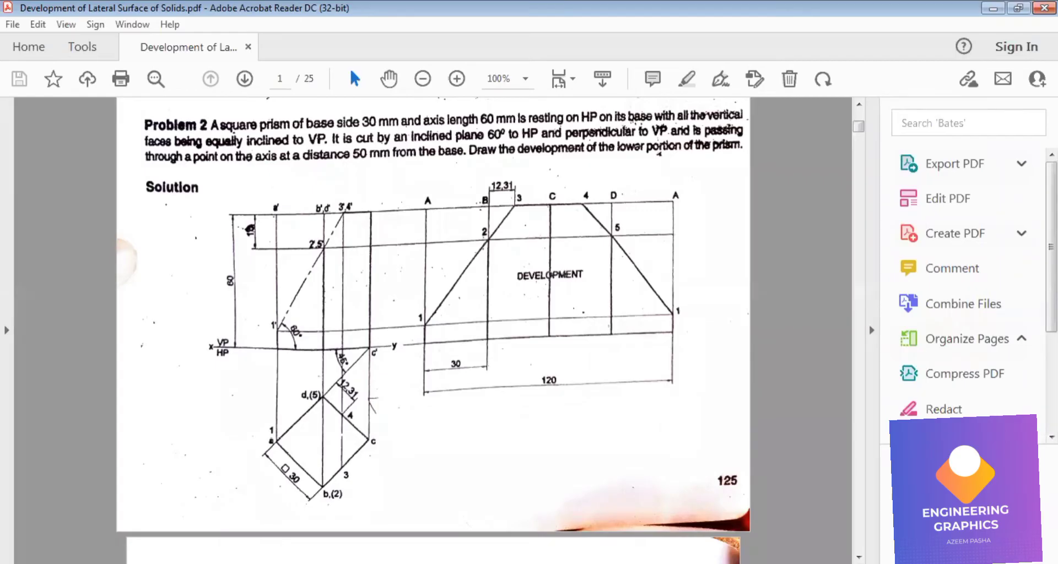
key(alt+Tab)
key(Return)
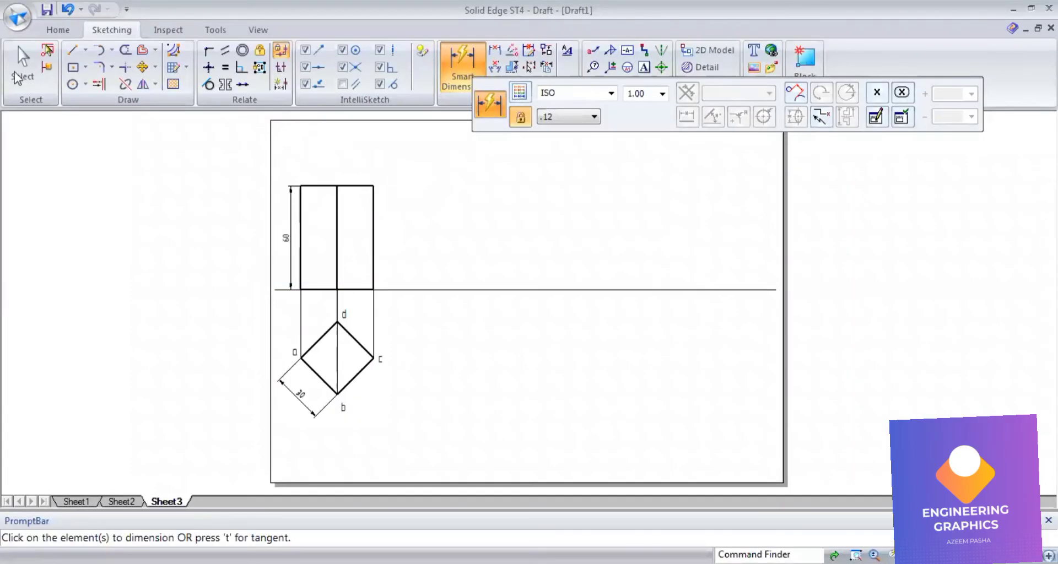
- Draw a 50 mm vertical line along the front view's axis, starting from its base
click(76, 52)
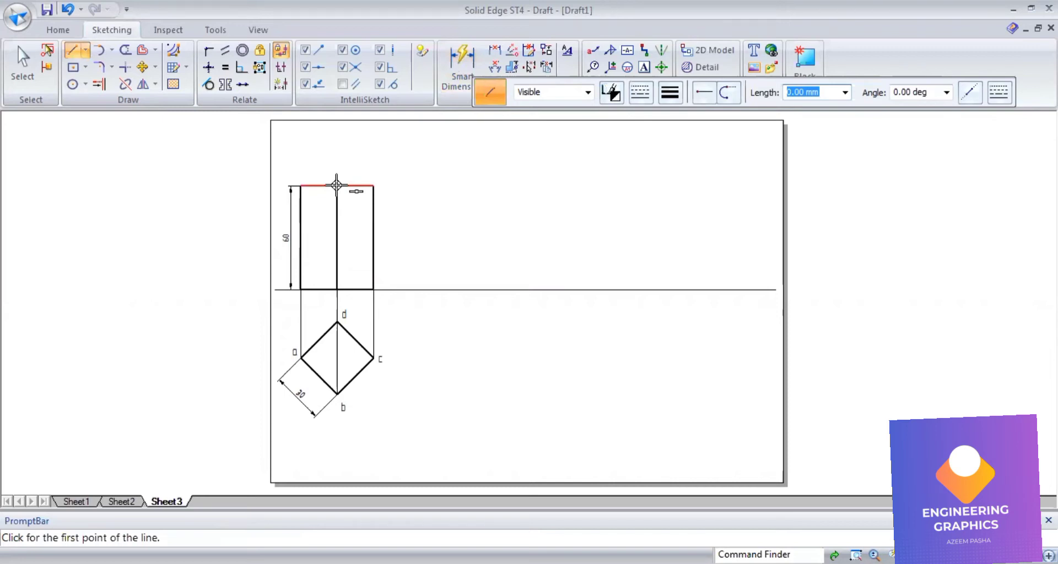
click(337, 186)
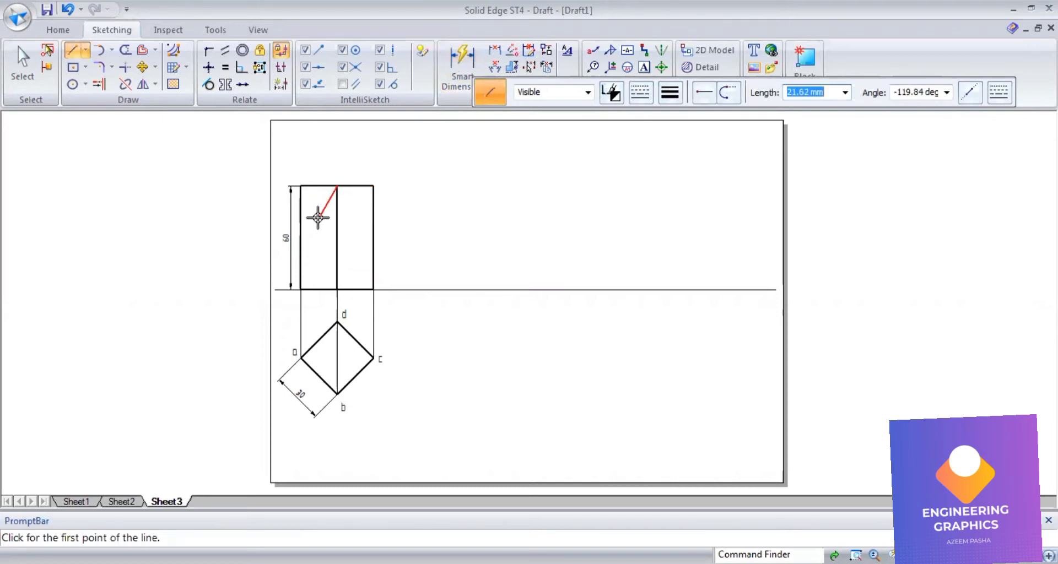
click(337, 289)
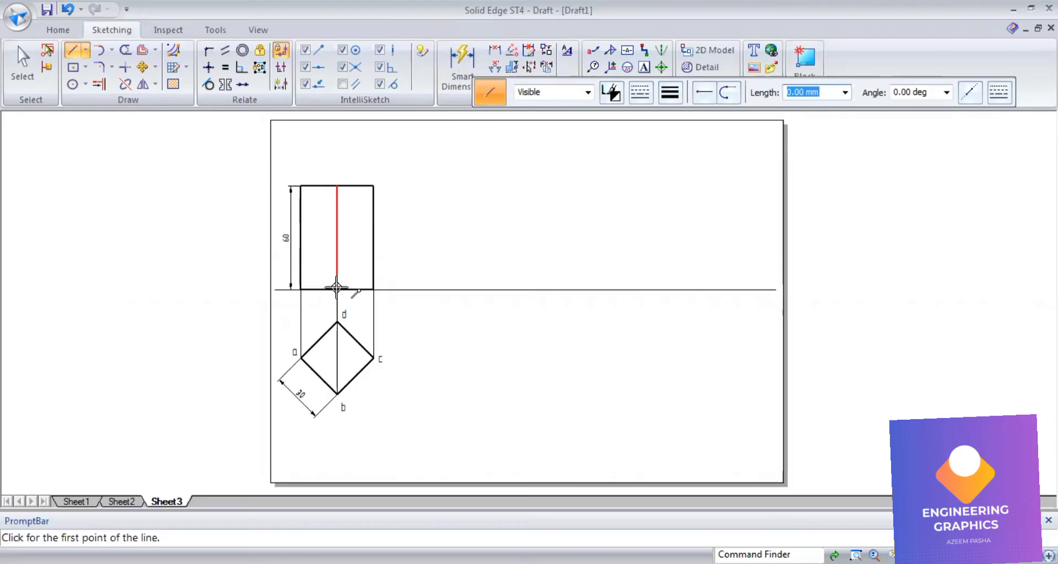
click(331, 207)
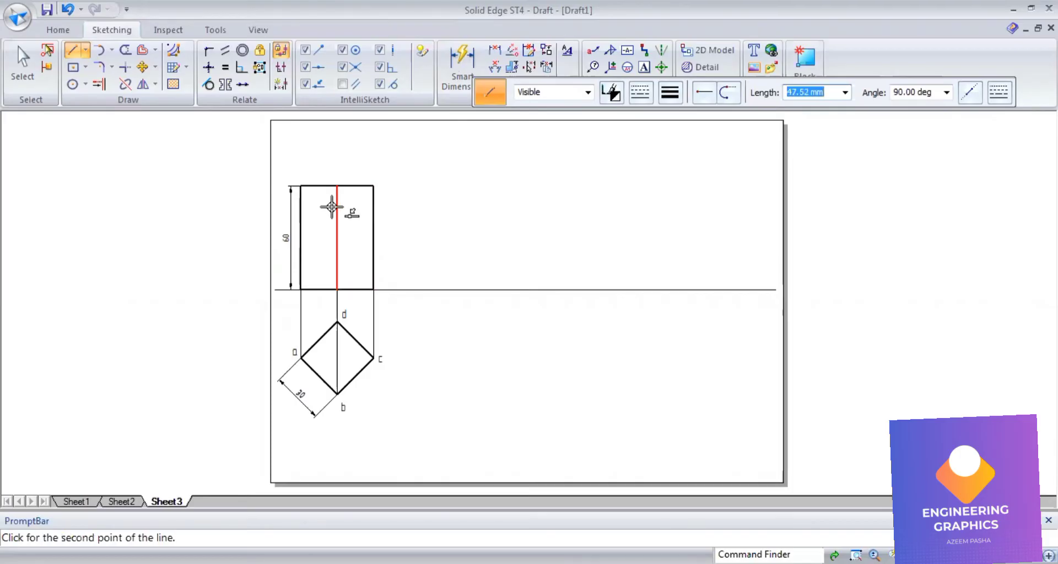
text(50)
key(Tab)
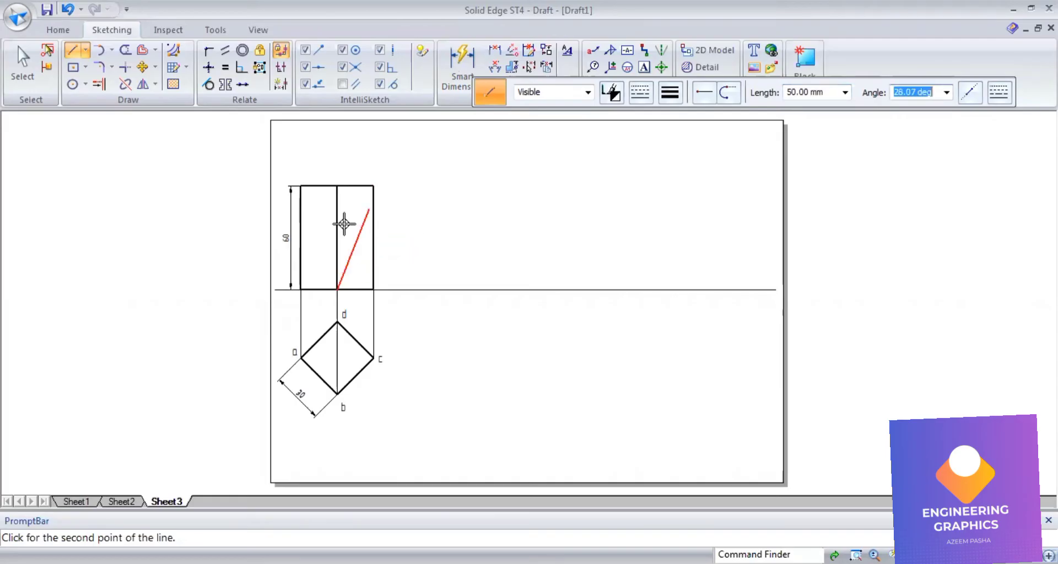
click(378, 201)
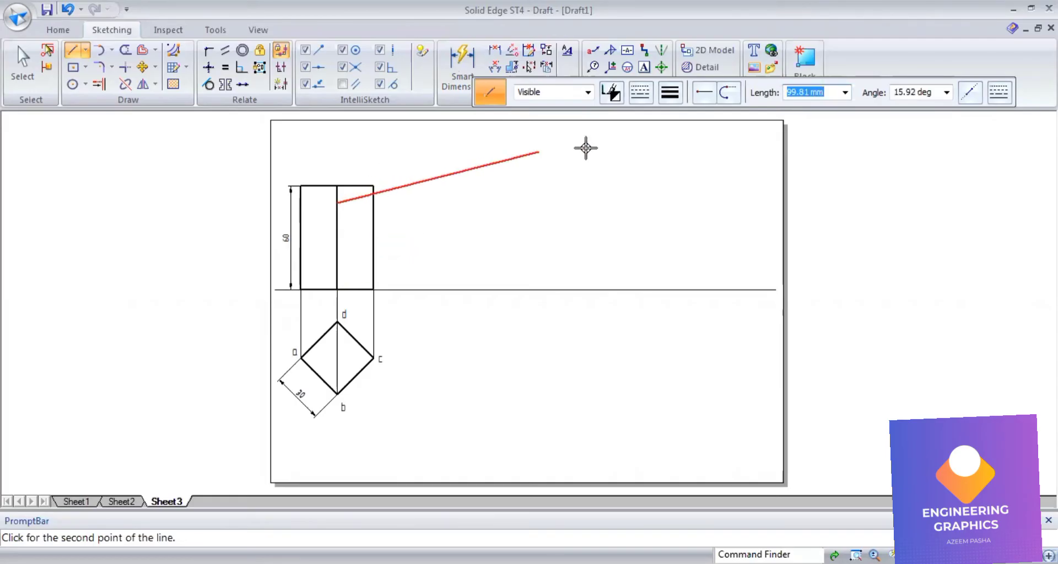
- Check the cutting angle in the PDF, then draw a dash-dot line at 60° from the 50 mm axis point up to above the right edge
click(641, 93)
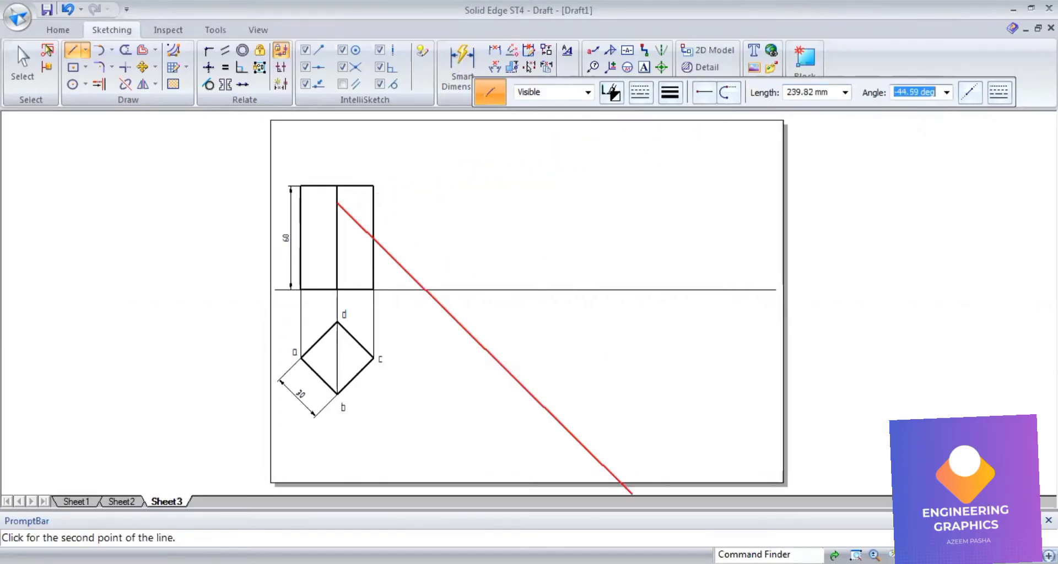
key(alt+Tab)
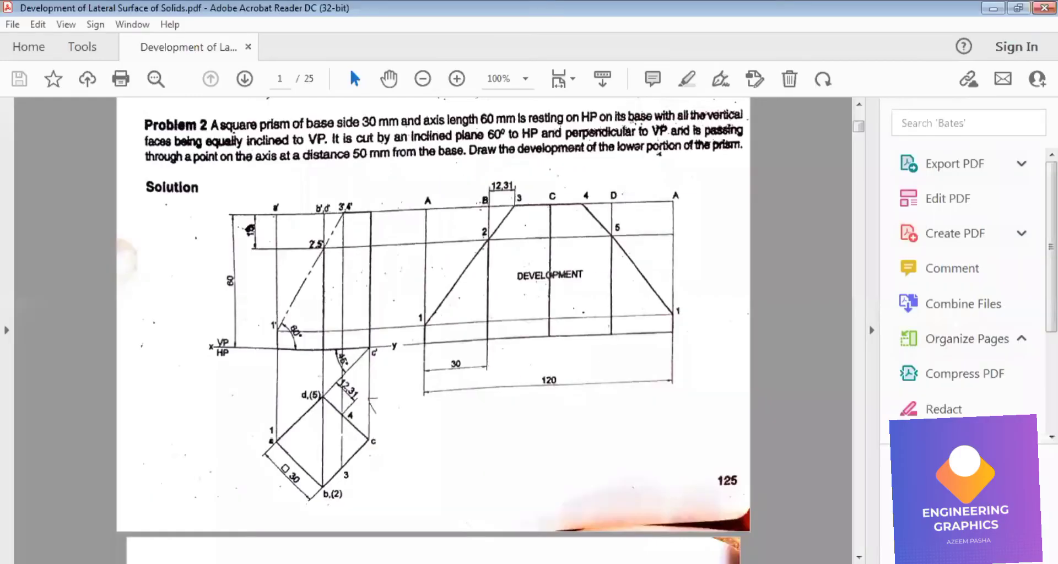
key(alt+Tab)
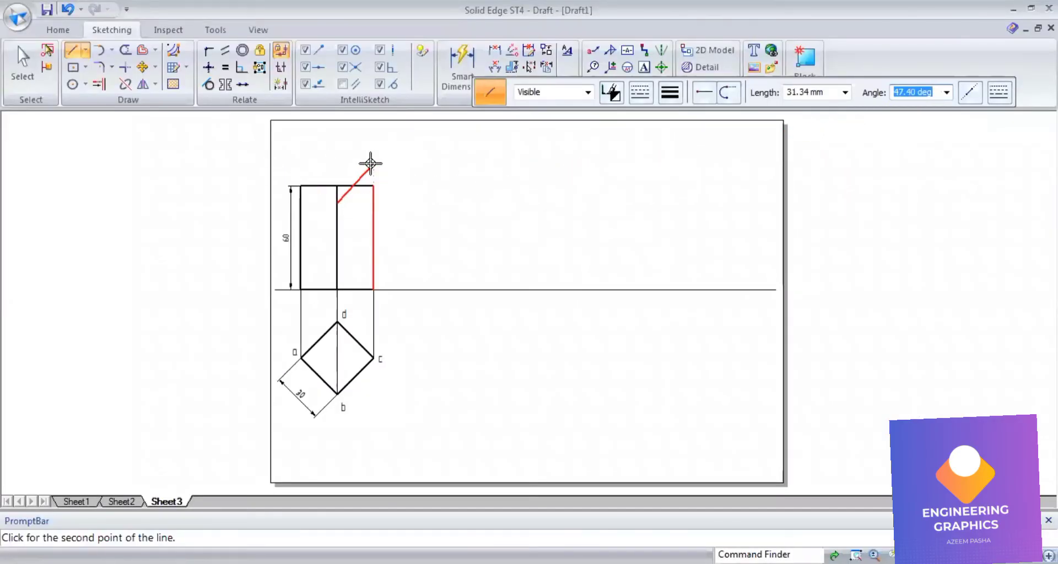
text(60)
key(Tab)
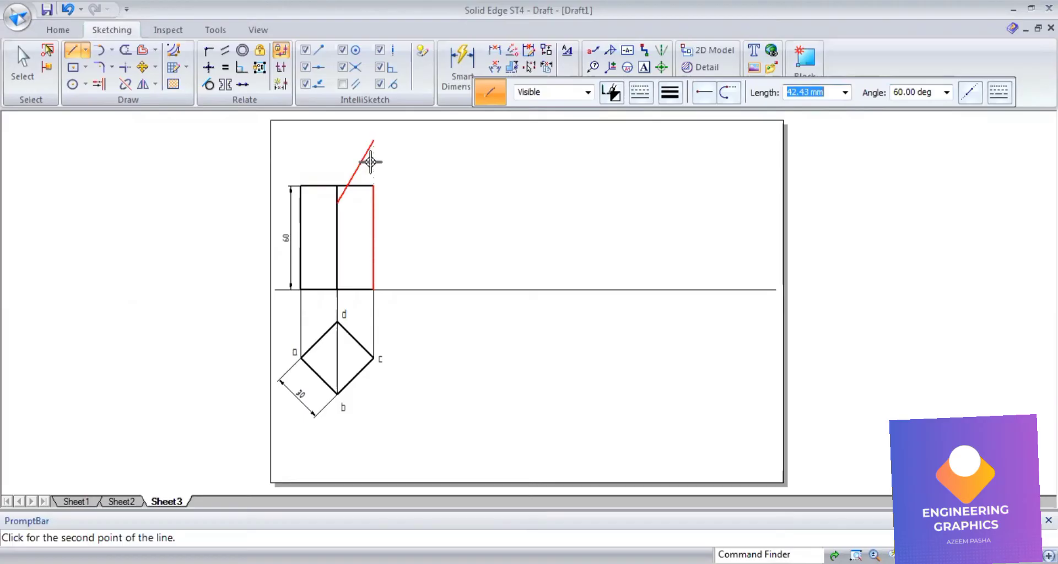
key(Return)
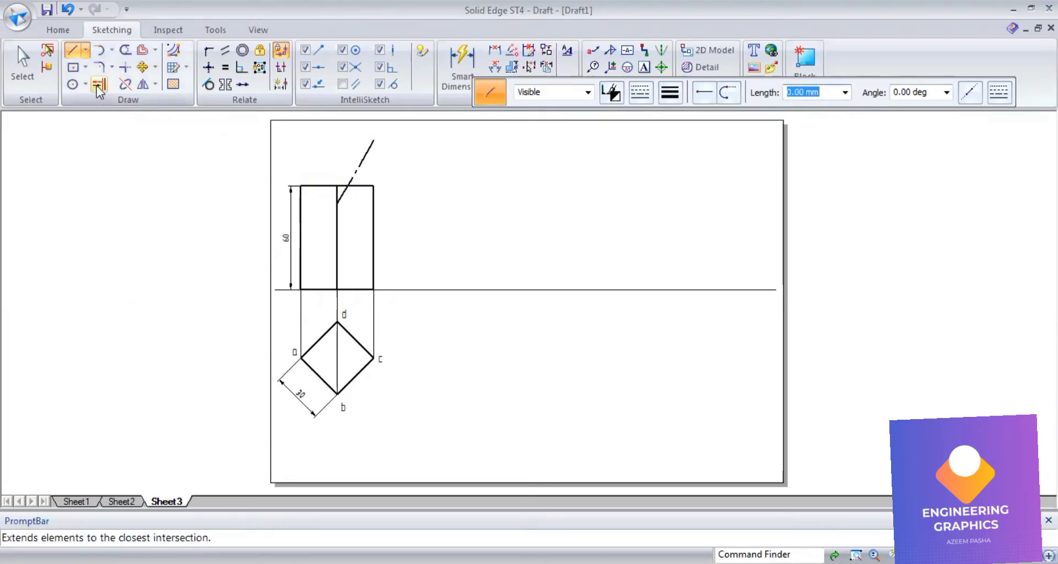
- Extend the dash-dot cutting line down to the left edge of the front view
click(354, 173)
scroll(358, 201, up, 1)
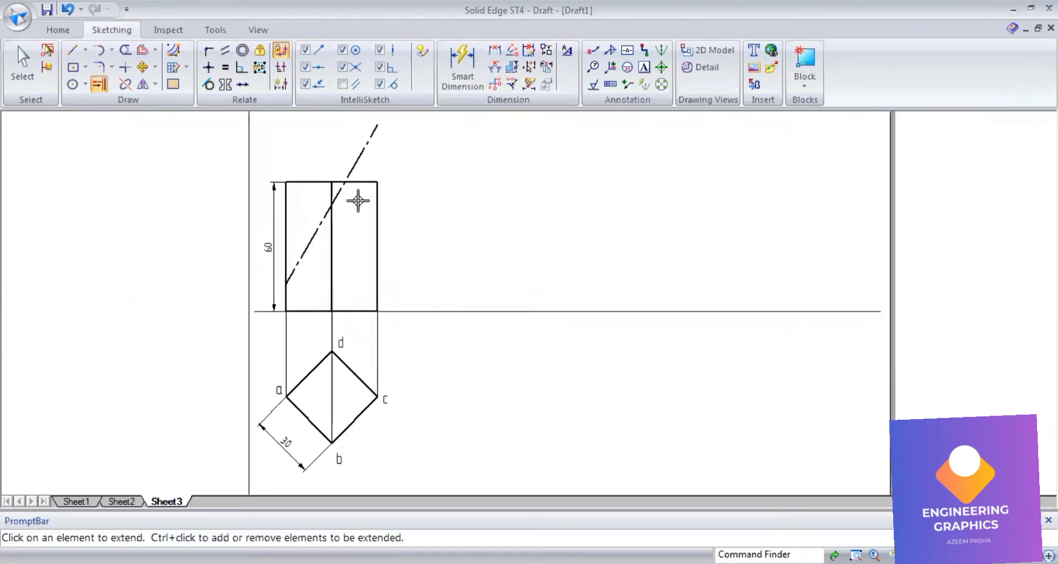
scroll(358, 202, up, 1)
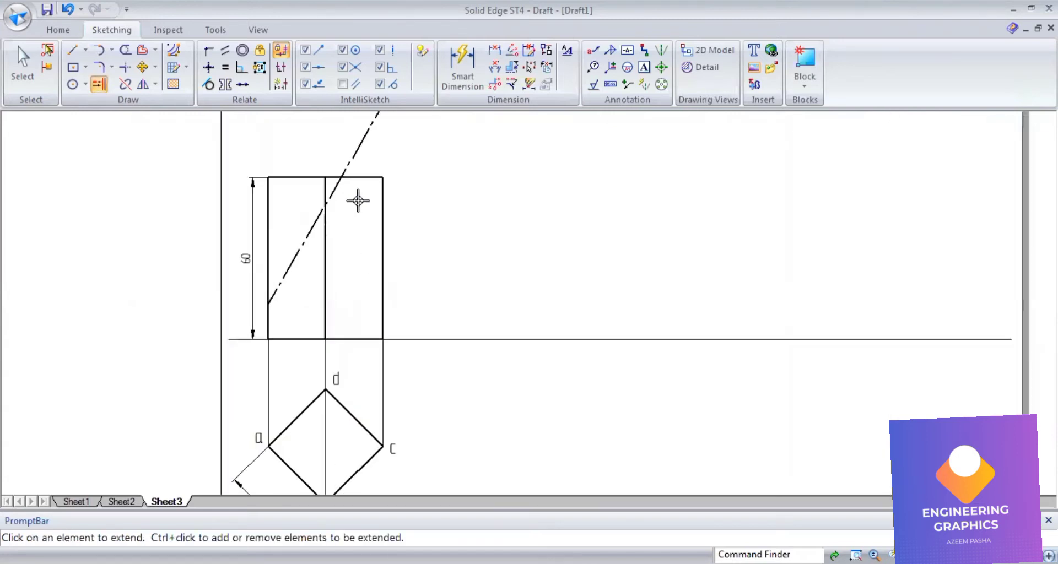
click(268, 324)
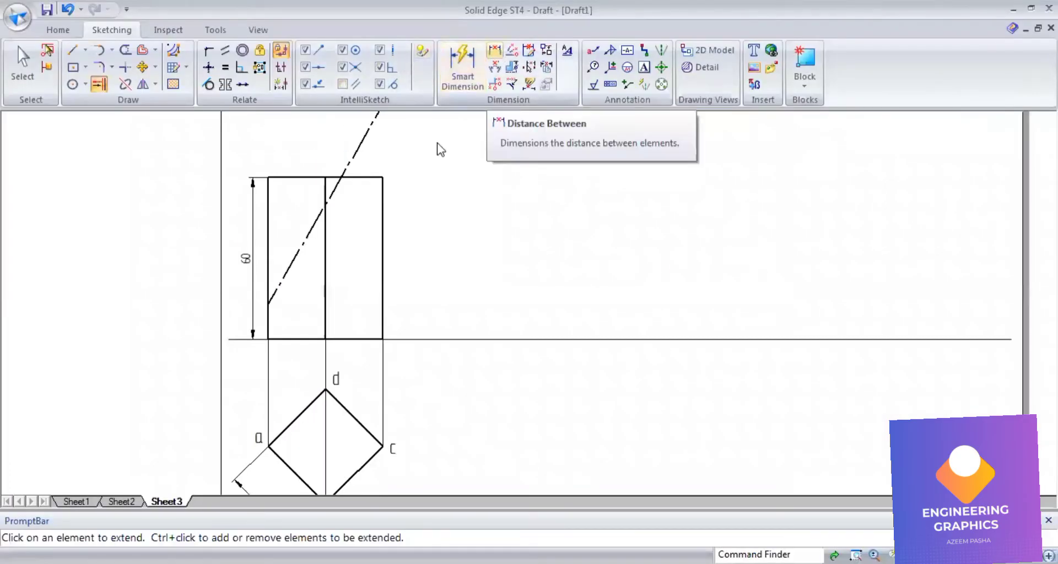
- Add an angular dimension between the cutting line and the base of the front view
click(290, 267)
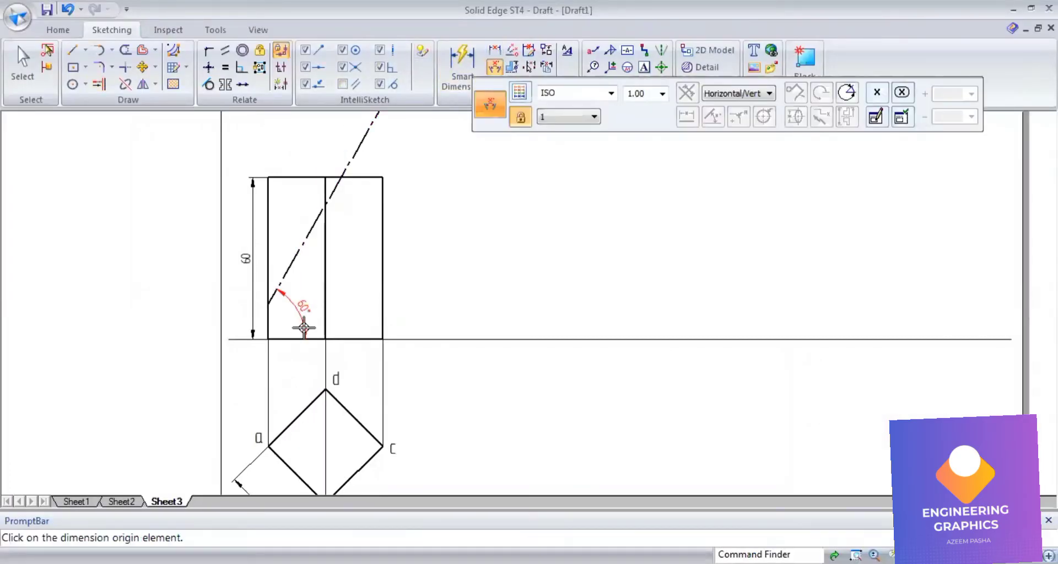
click(304, 329)
scroll(490, 337, down, 1)
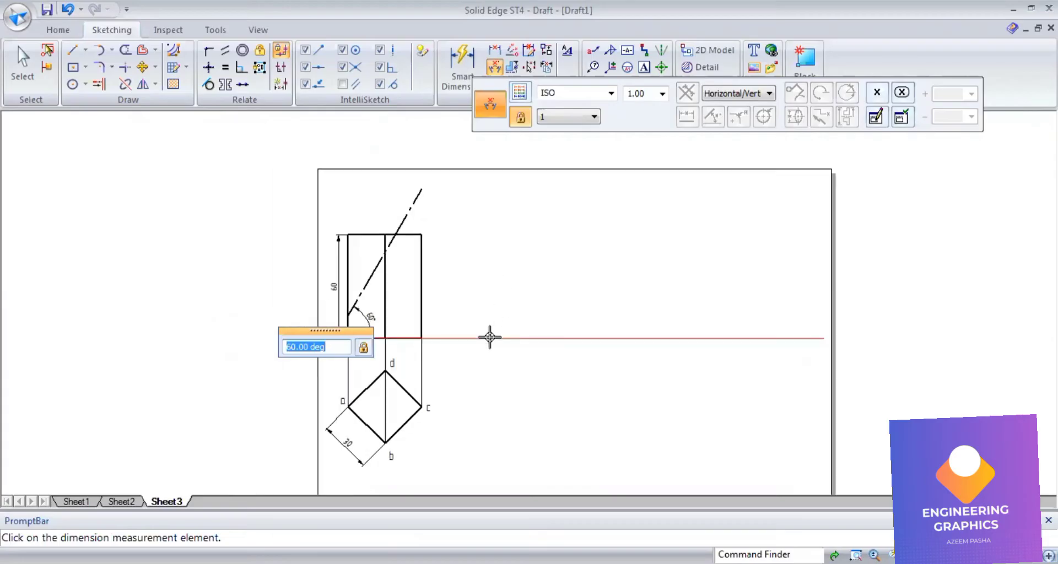
- Label the cutting line's intersection with the left edge as 1 and add a matching 1 beside corner a in the top view
scroll(491, 337, up, 1)
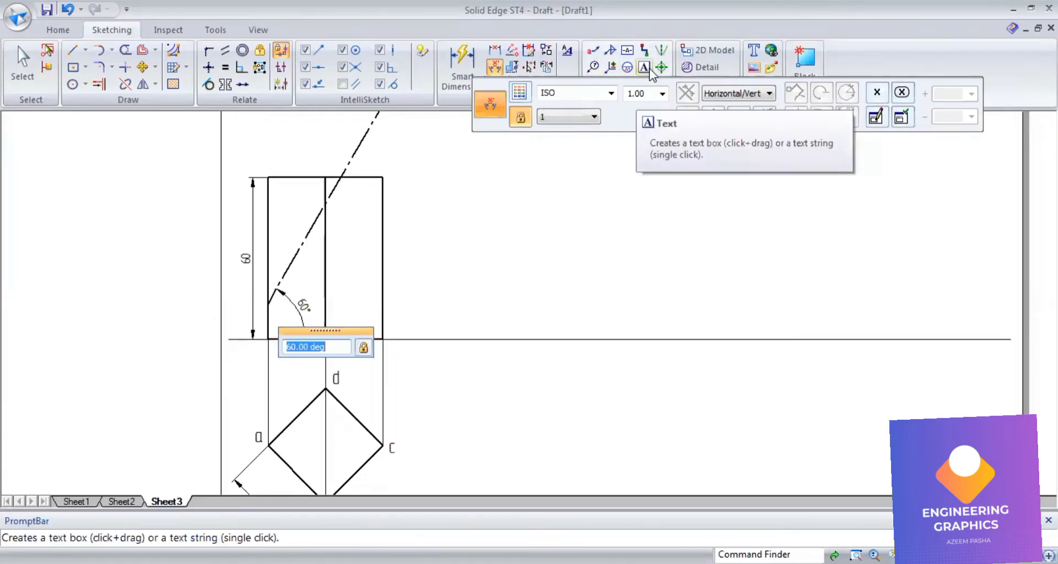
click(255, 281)
text(1)
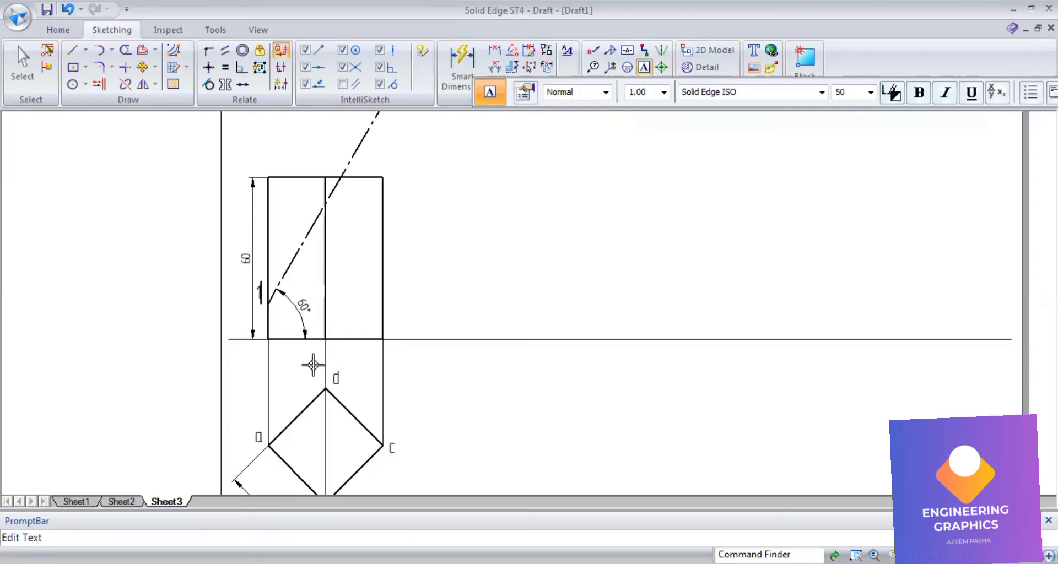
click(250, 414)
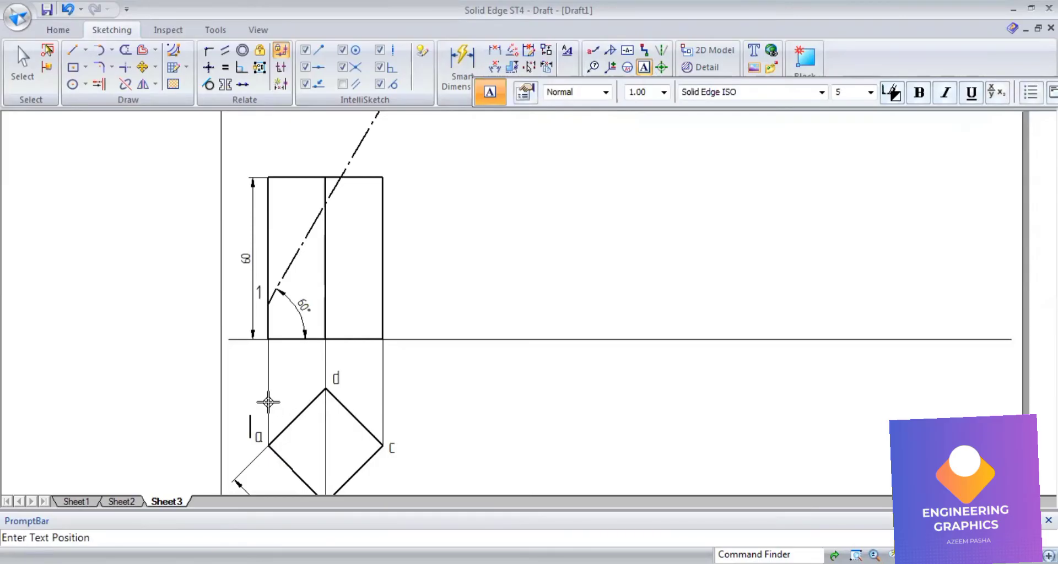
text(1)
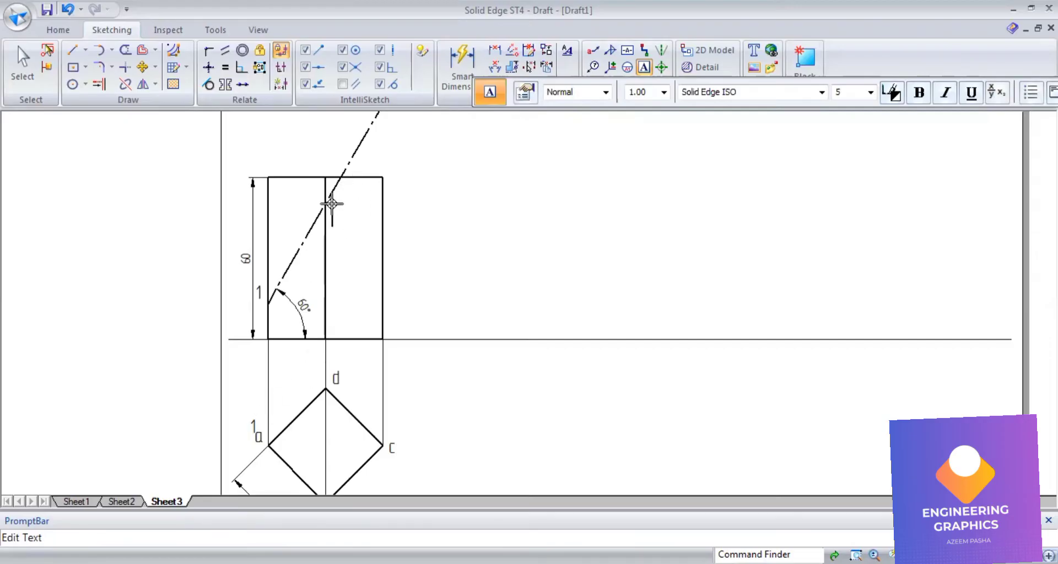
- Label the cutting line's intersection with the axis edge as 2 in the front view and add a matching 2 beside corner b in the top view
click(332, 204)
text(2)
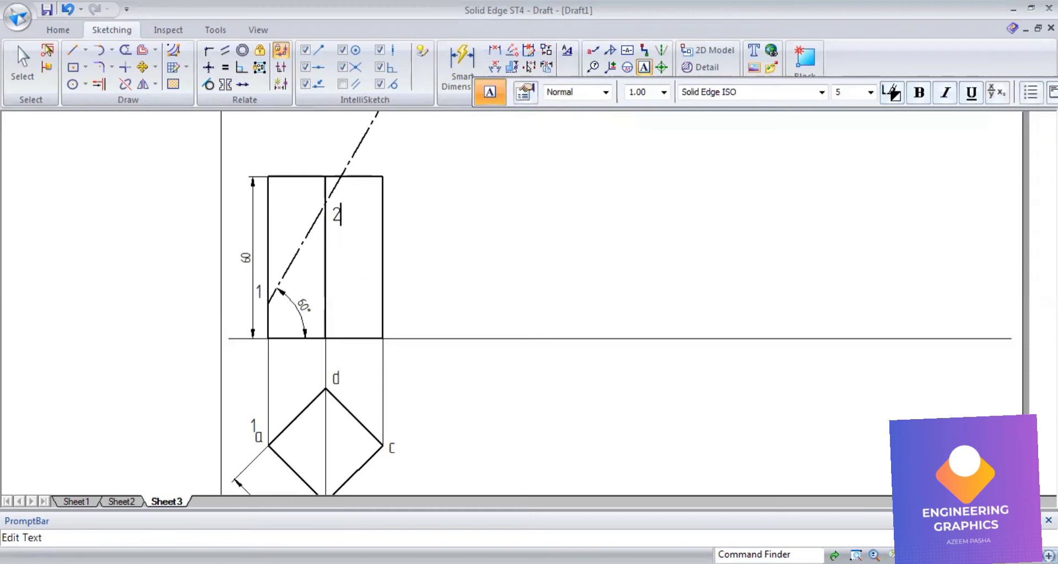
scroll(354, 367, up, 2)
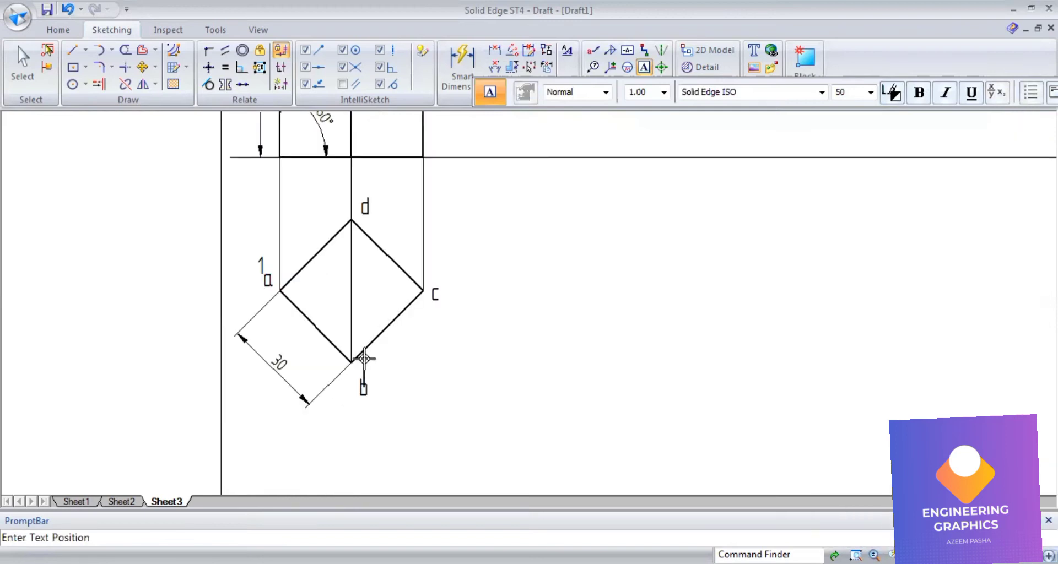
click(364, 359)
text(2)
- Label the cutting line's intersection with the top edge of the front view as 3
scroll(375, 386, down, 4)
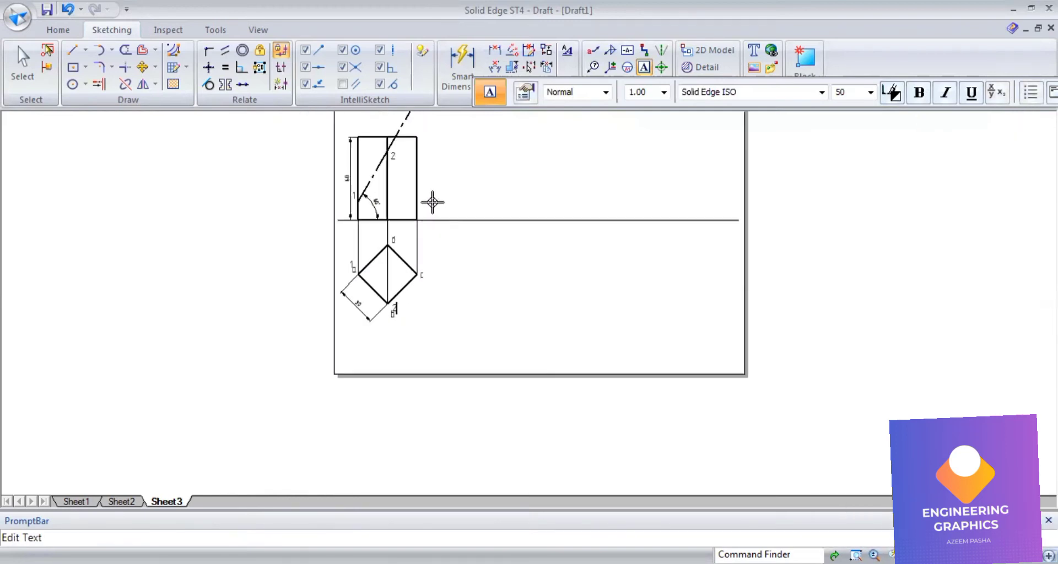
scroll(415, 116, up, 3)
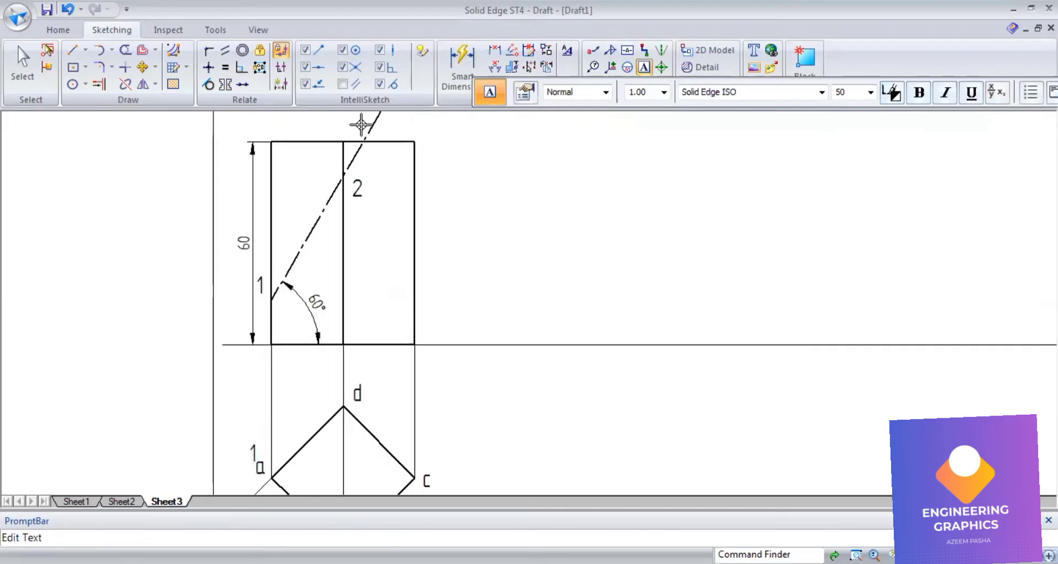
click(354, 119)
text(3)
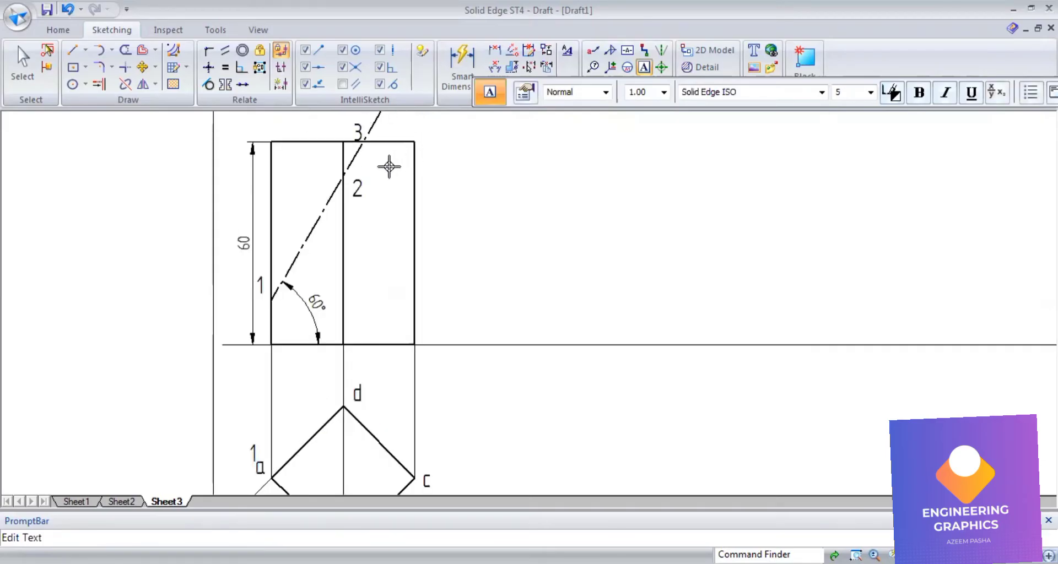
- Draw a thin vertical projector about 127 mm long from point 3 on the front view's top edge down past the top view
click(71, 53)
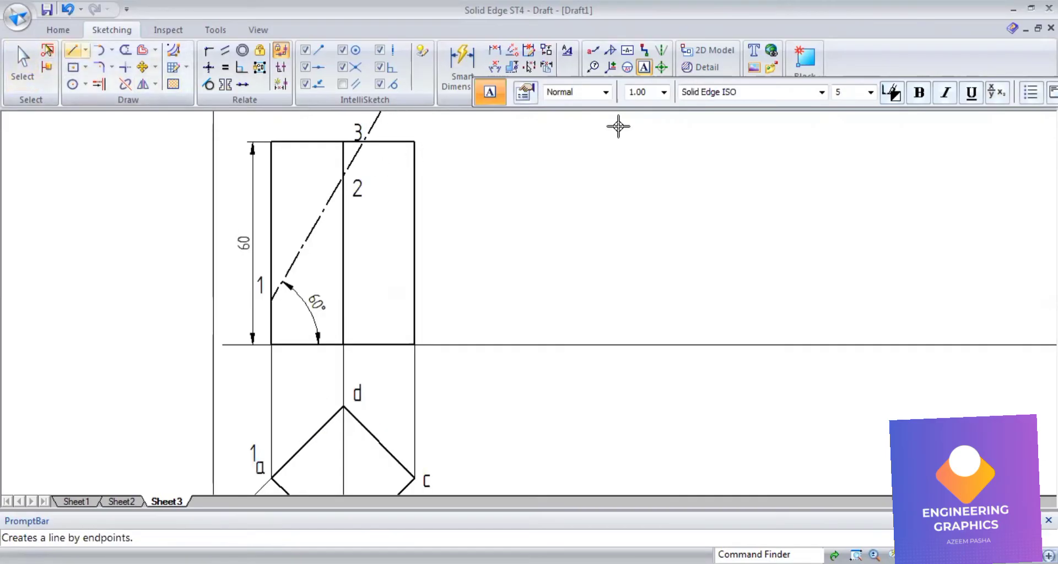
click(670, 94)
click(675, 113)
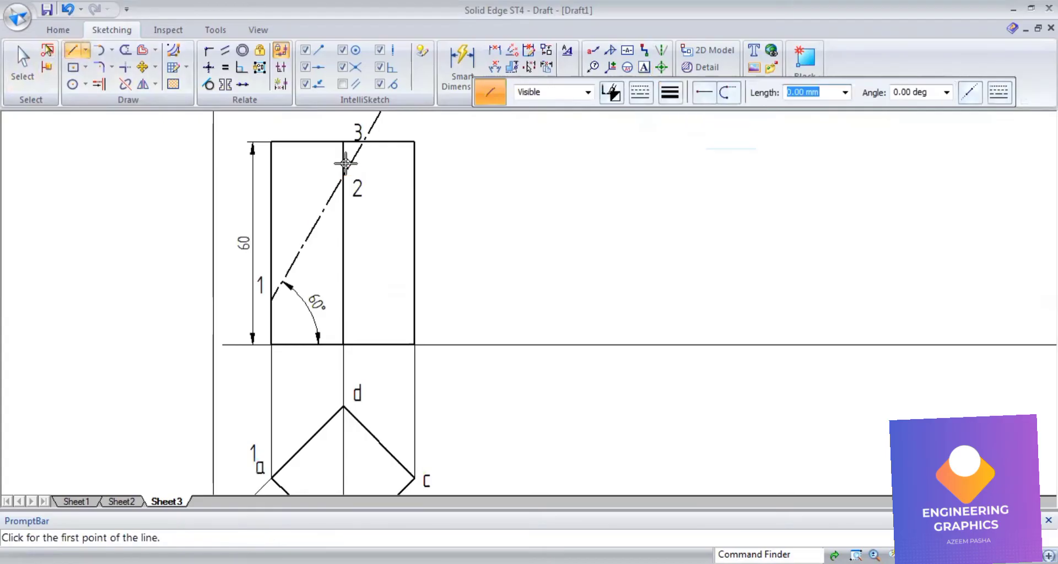
scroll(363, 144, up, 4)
scroll(363, 144, up, 4)
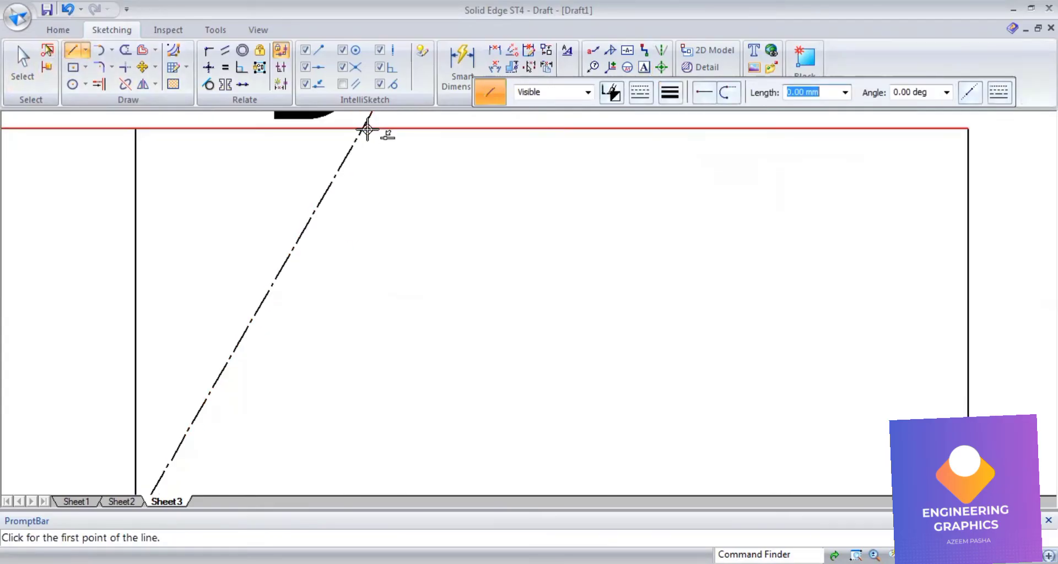
click(363, 129)
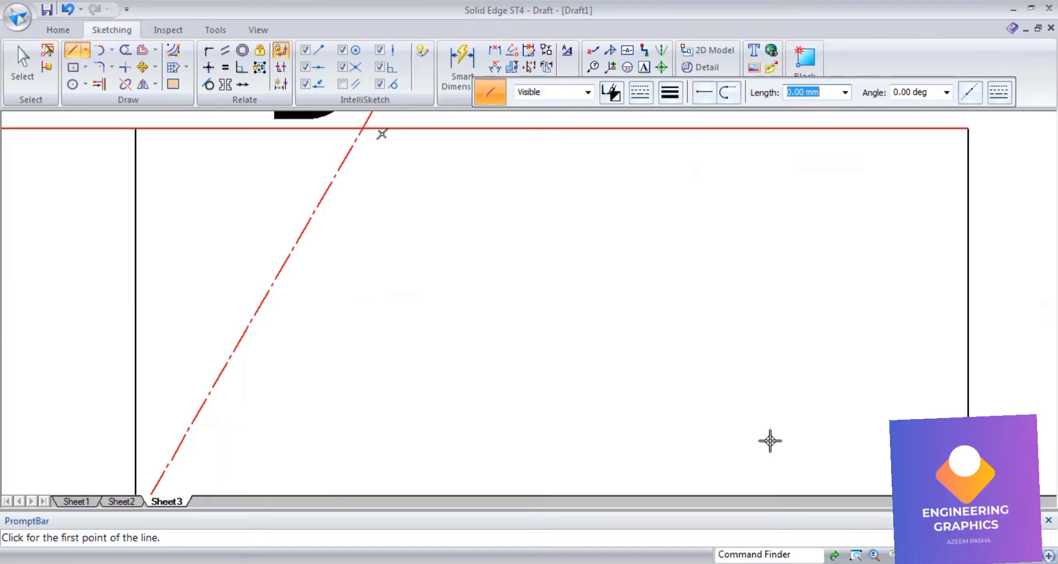
scroll(349, 406, down, 4)
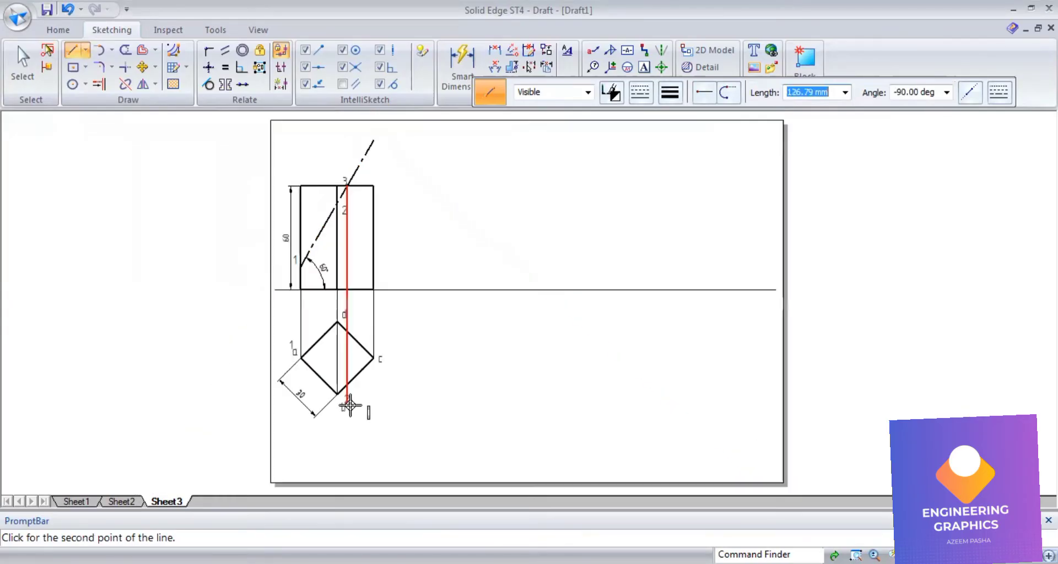
scroll(347, 407, up, 3)
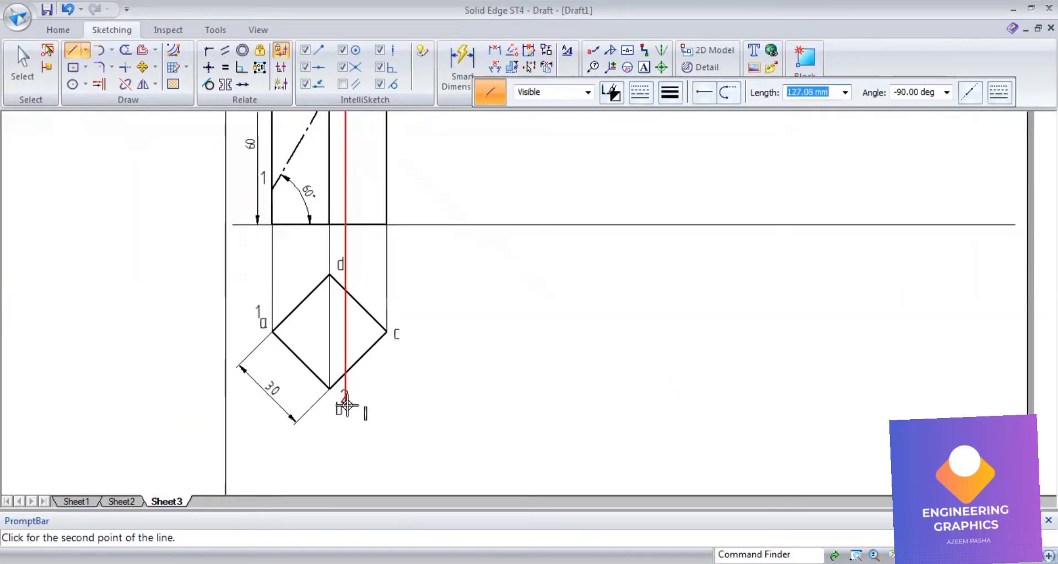
click(346, 406)
- Change the vertical projector from point 3 to a continuous line type
click(21, 65)
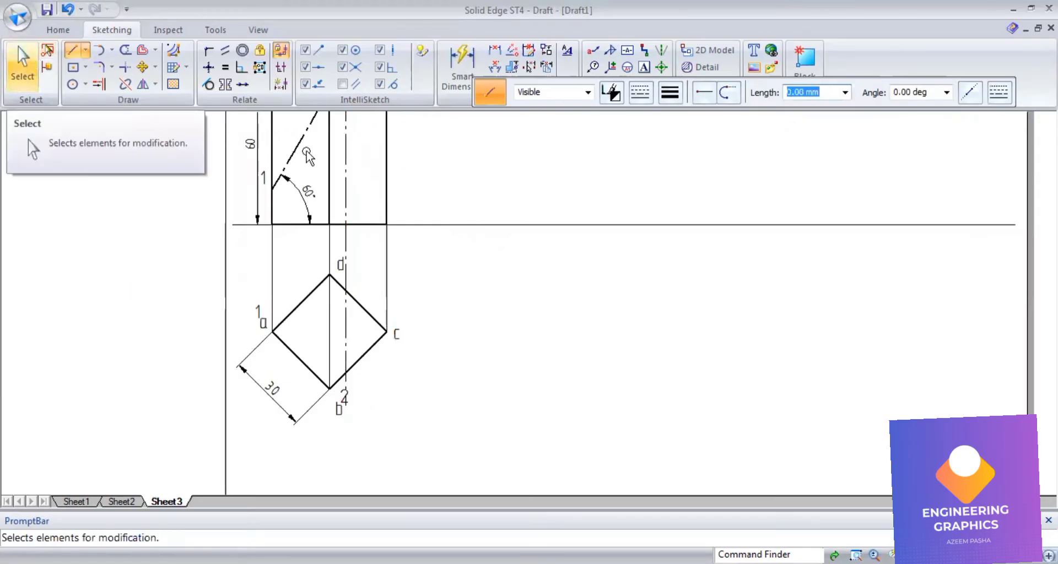
key(Escape)
click(348, 182)
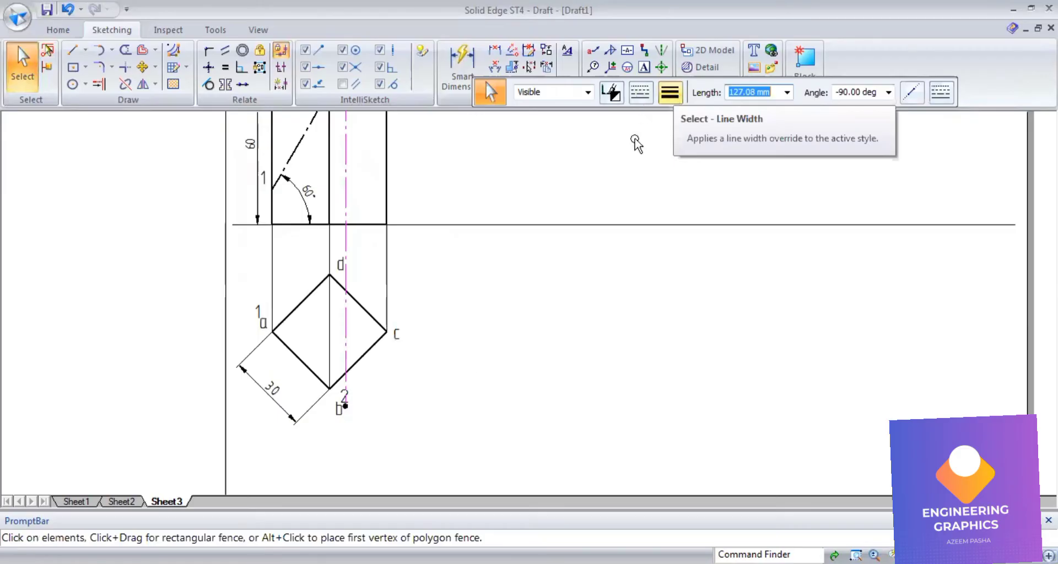
click(467, 359)
- Label the projector's crossing on edge bc as 3, and add 4 above point 3 in the front view and at the crossing on edge cd
click(642, 69)
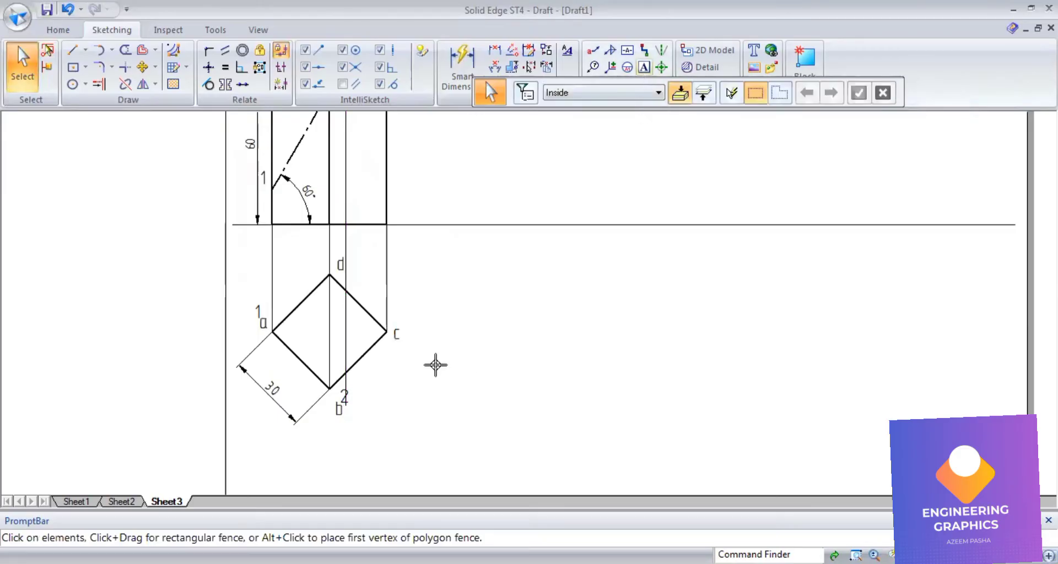
scroll(357, 370, down, 3)
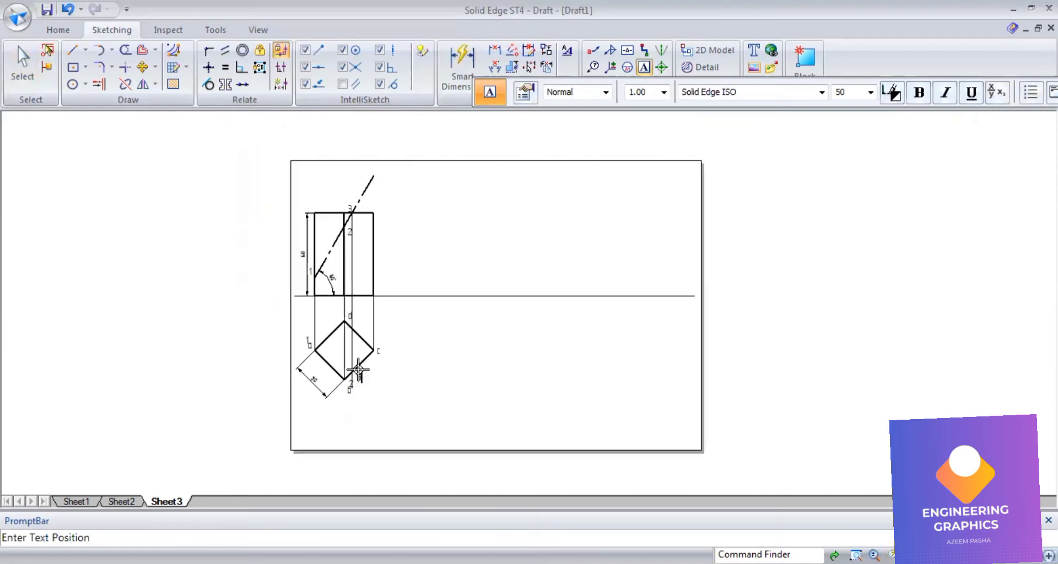
scroll(374, 288, up, 3)
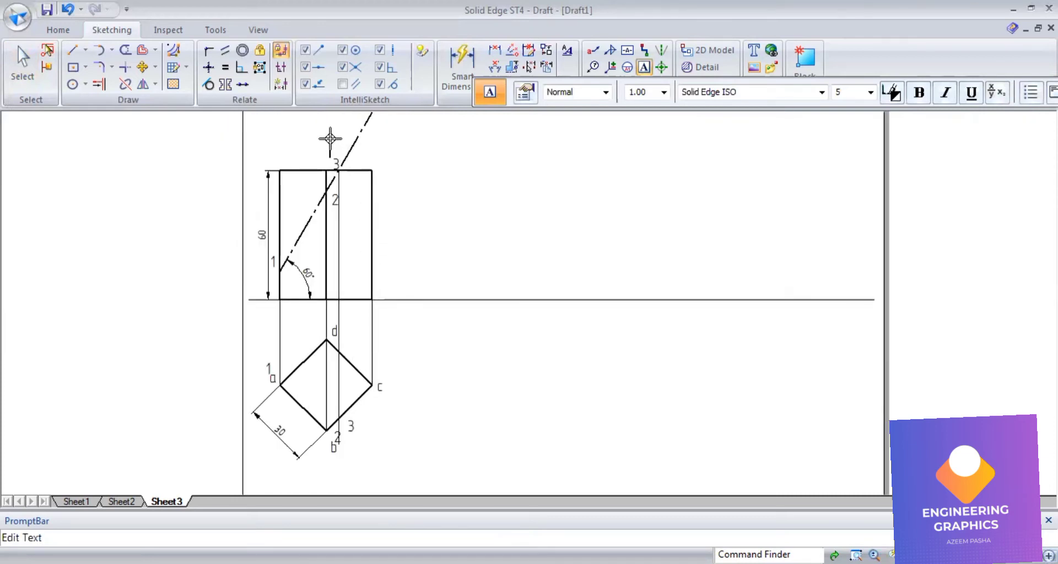
text(4)
click(342, 334)
text(4)
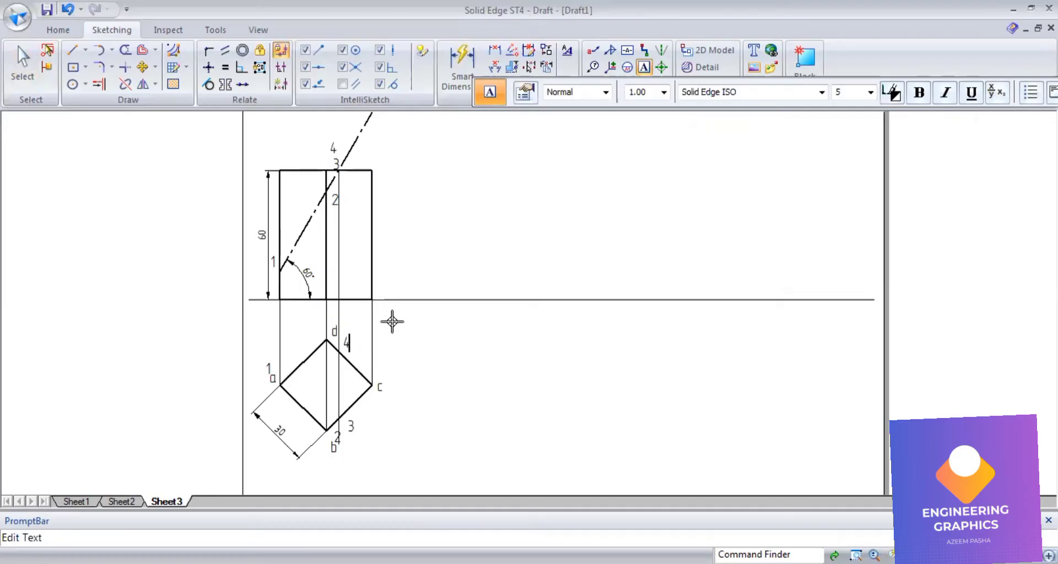
- Label 5 beside point 2 in the front view and beside corner d in the top view, and check the labels against the PDF solution
click(314, 179)
text(5)
click(312, 326)
text(5)
key(alt+Tab)
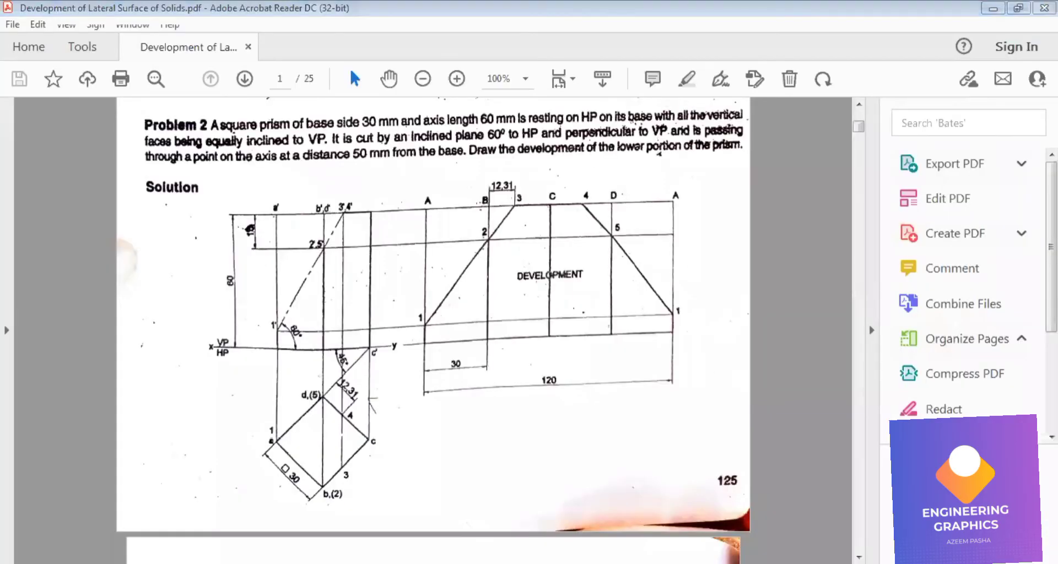
key(alt+Tab)
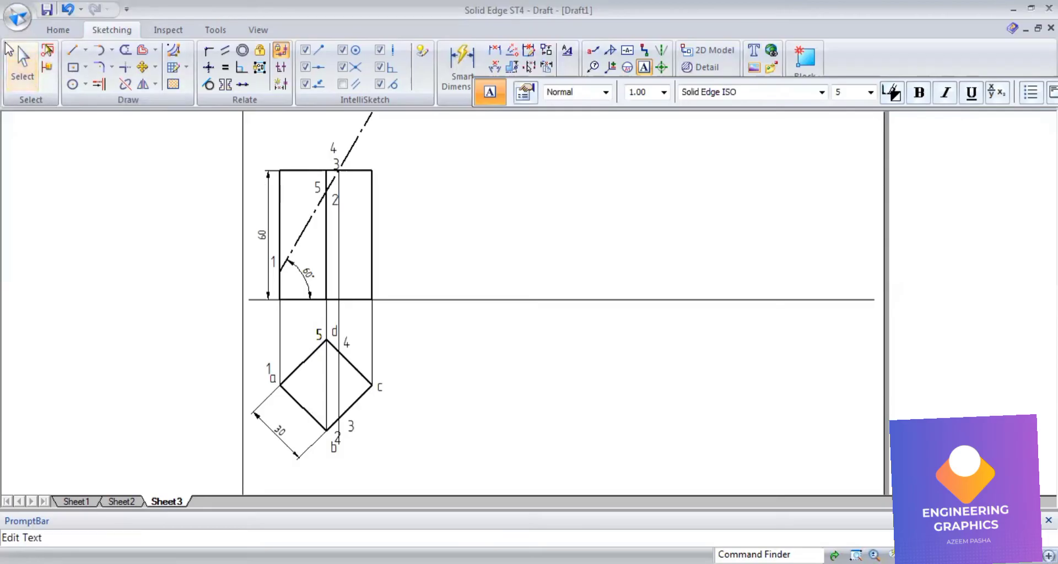
- Split the front view's left edge where the cutting line meets it at point 1
click(23, 66)
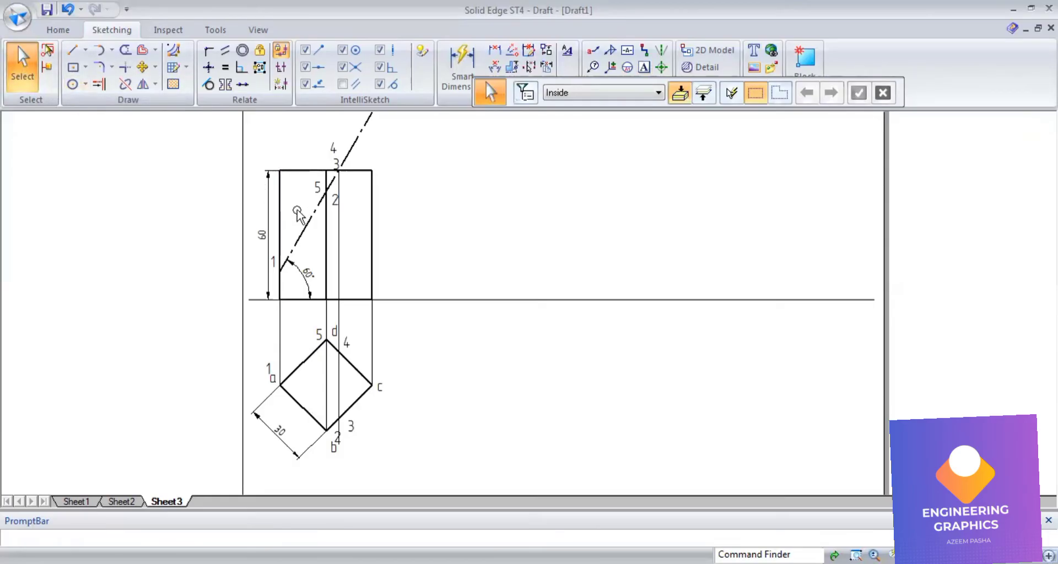
click(100, 87)
scroll(279, 221, up, 2)
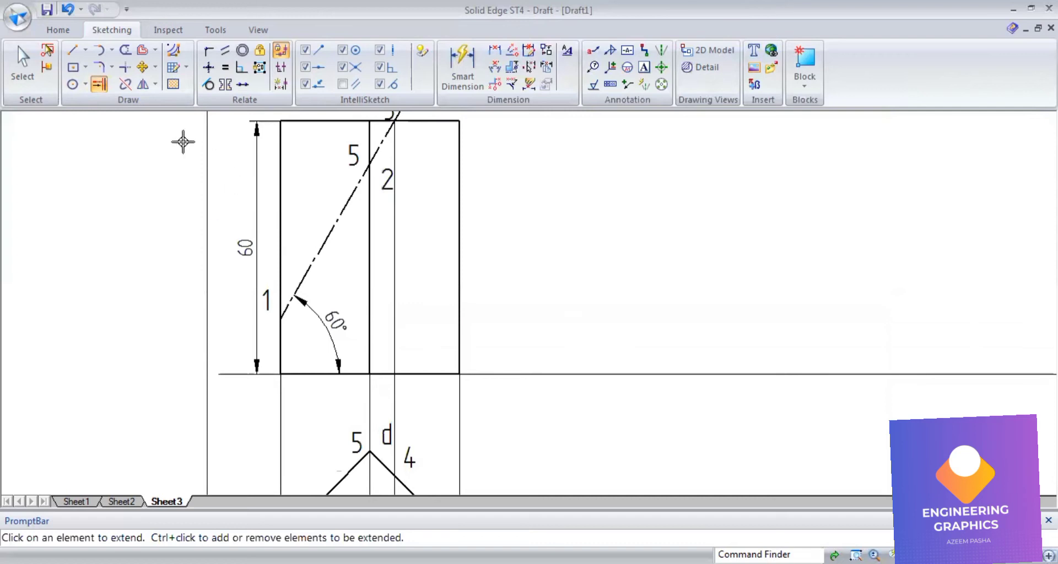
click(126, 83)
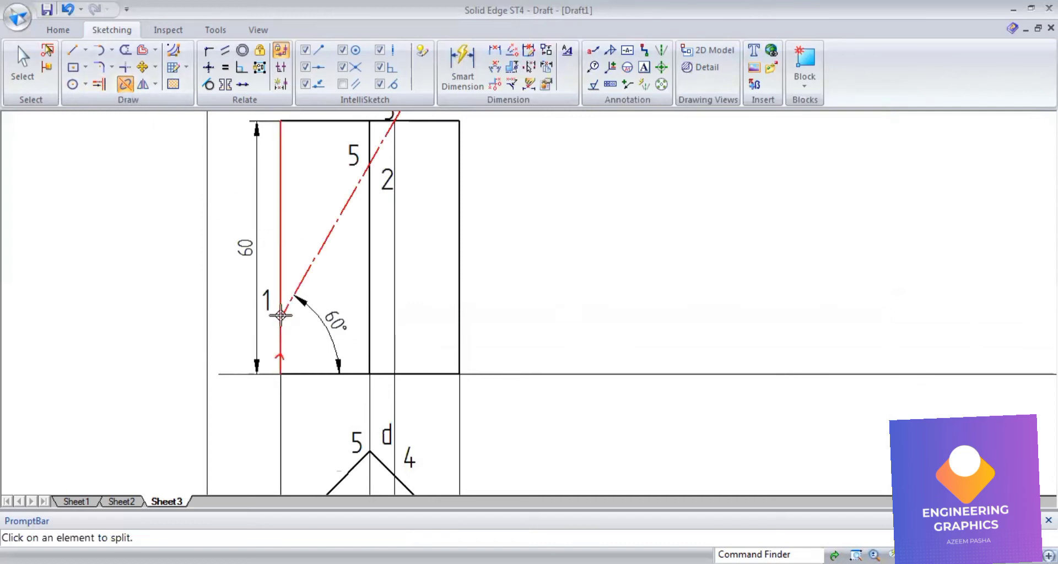
scroll(318, 131, down, 1)
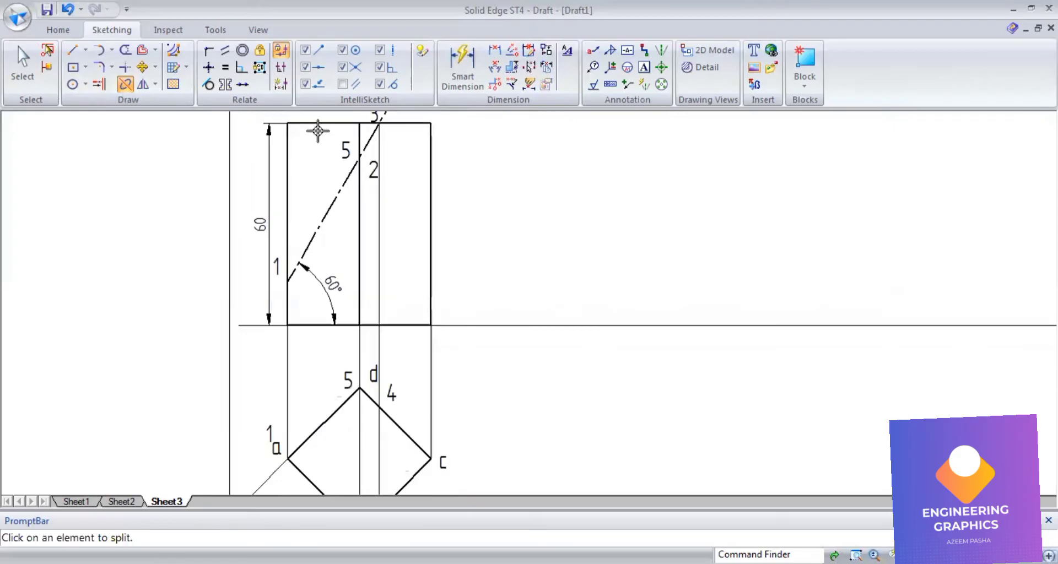
- Split the front view's top edge where the cutting line crosses it at point 3
key(alt+v)
scroll(383, 118, up, 2)
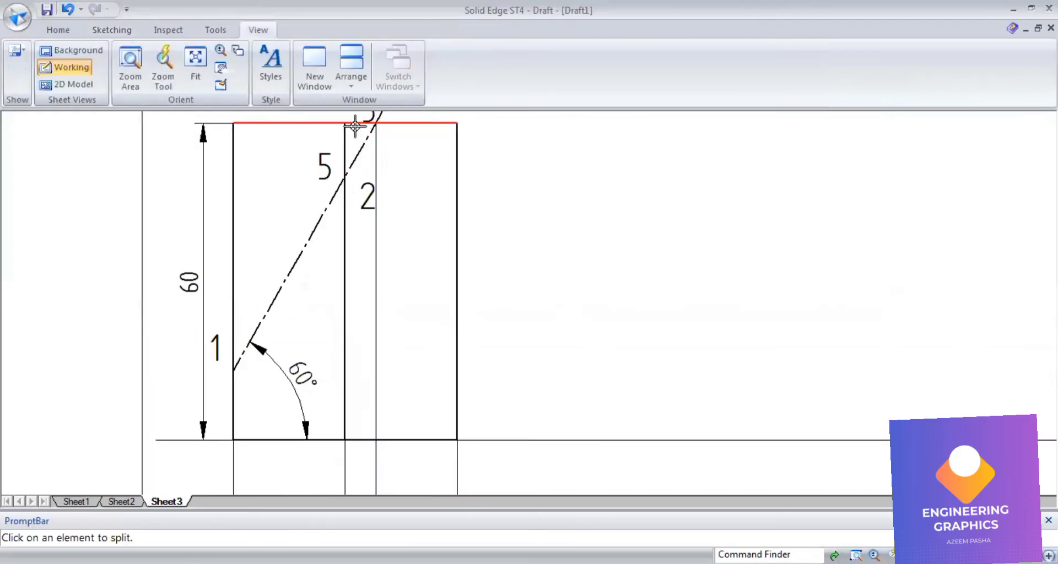
scroll(355, 127, up, 1)
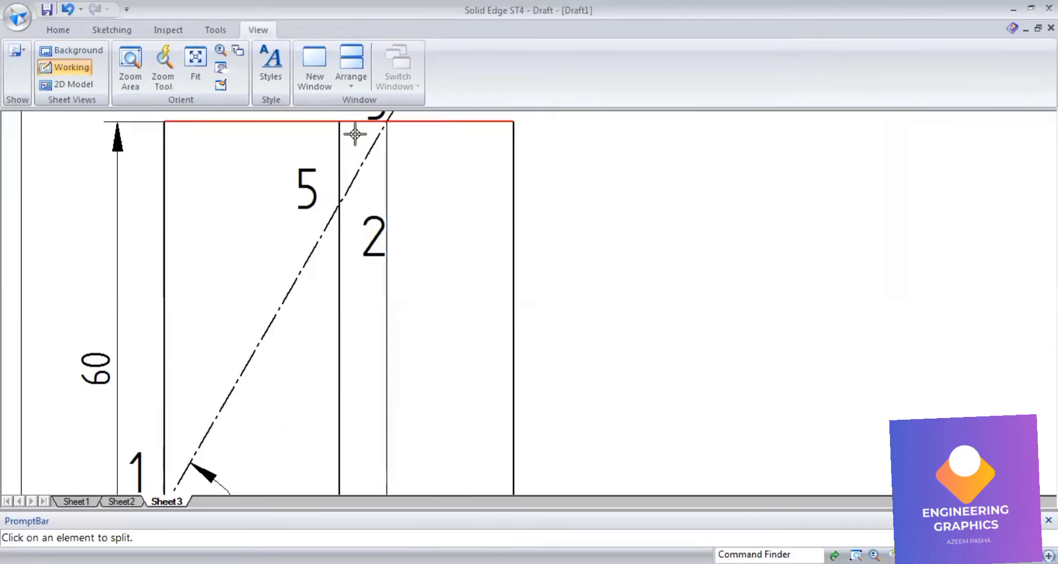
click(384, 121)
click(389, 119)
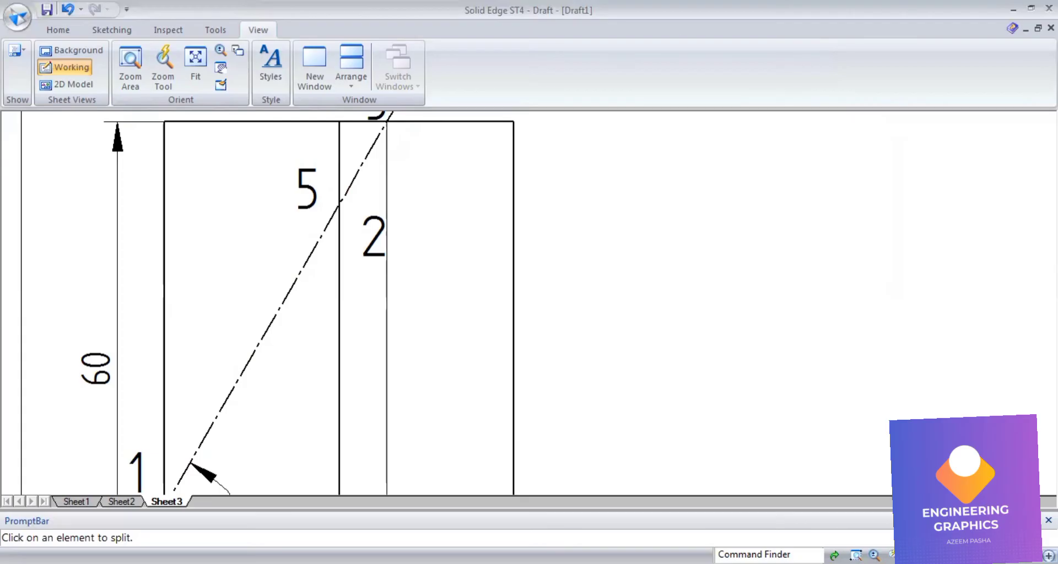
- Apply a thin line width to the cut-away part of the left edge above 1 and of the top edge up to 3
scroll(308, 220, down, 5)
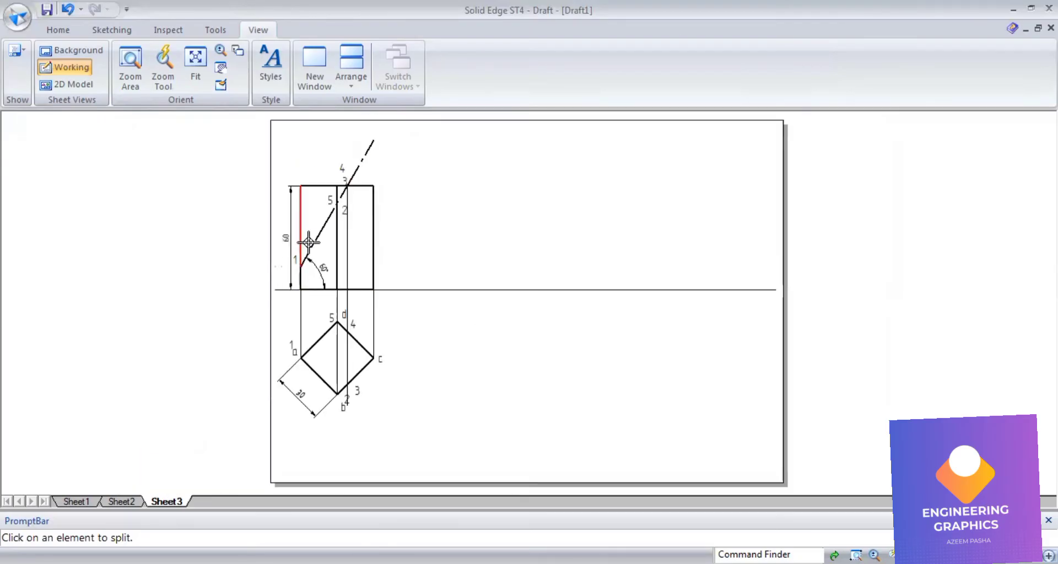
scroll(297, 255, up, 2)
click(58, 30)
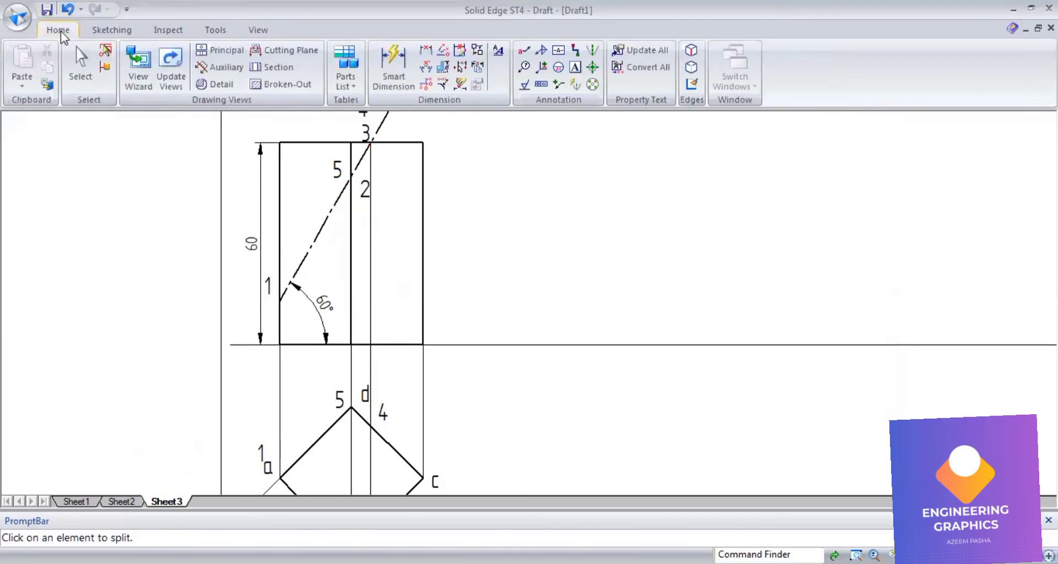
click(80, 60)
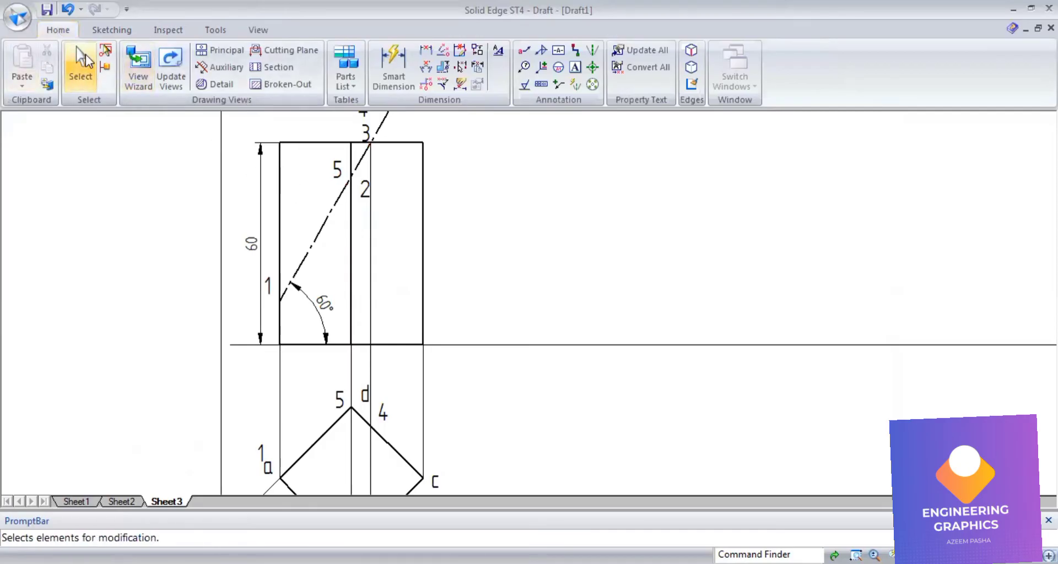
click(279, 190)
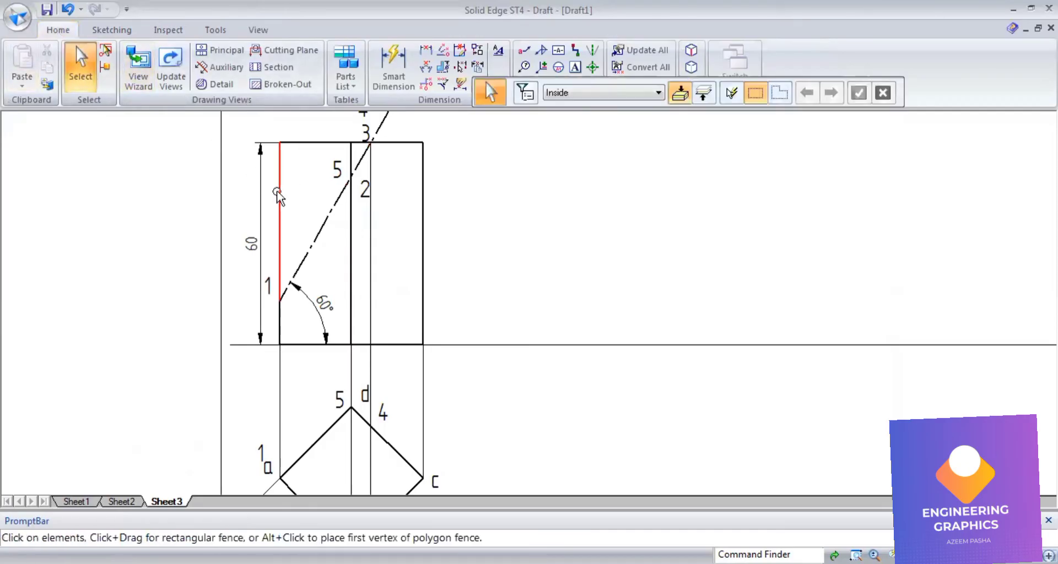
ctrl+click(314, 142)
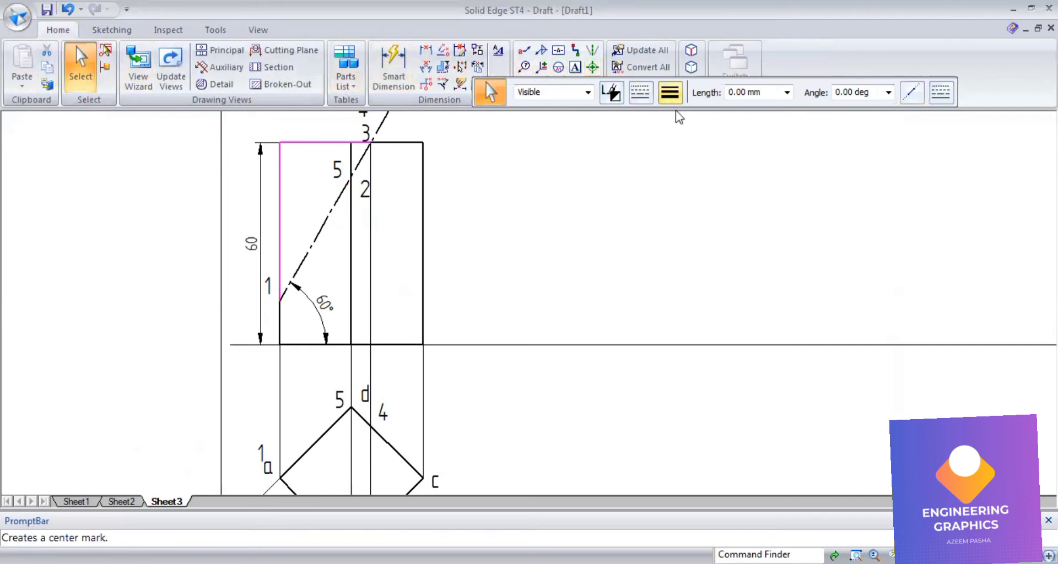
click(606, 449)
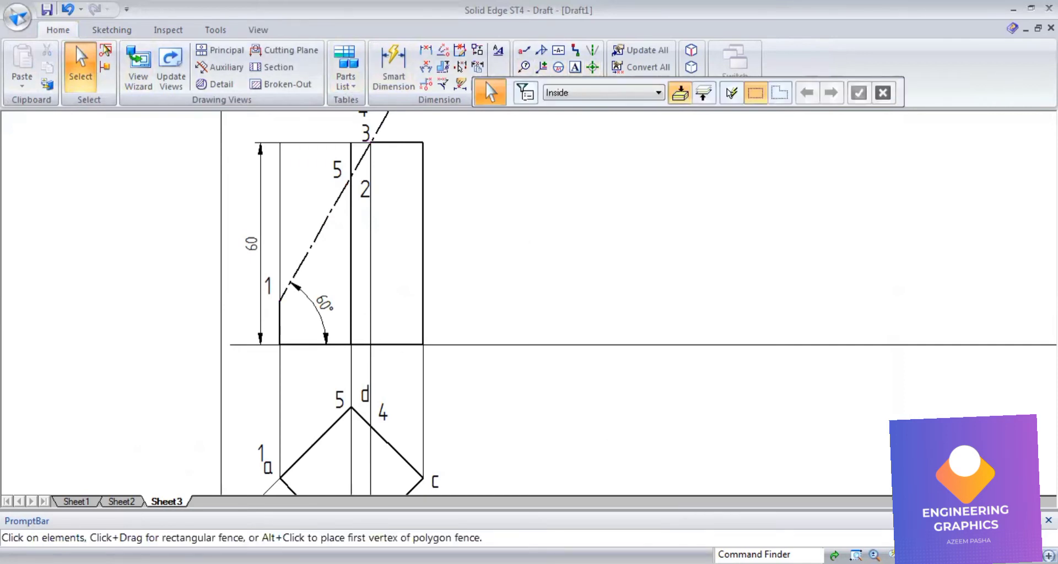
key(ctrl+f)
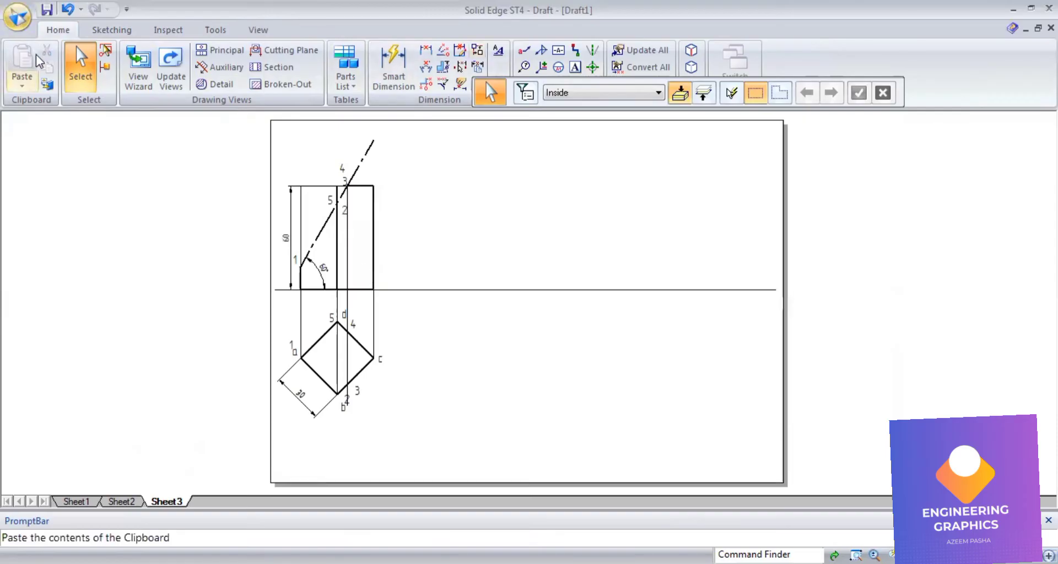
- Draw a 0.13 mm wide horizontal line about 232 mm long from the front view's top edge and make it continuous
click(112, 30)
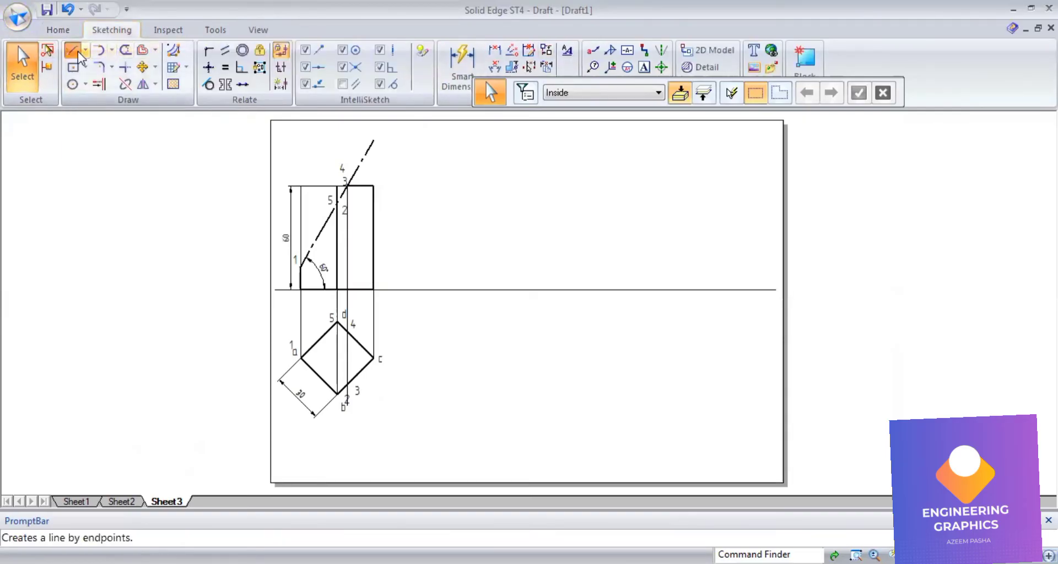
click(73, 51)
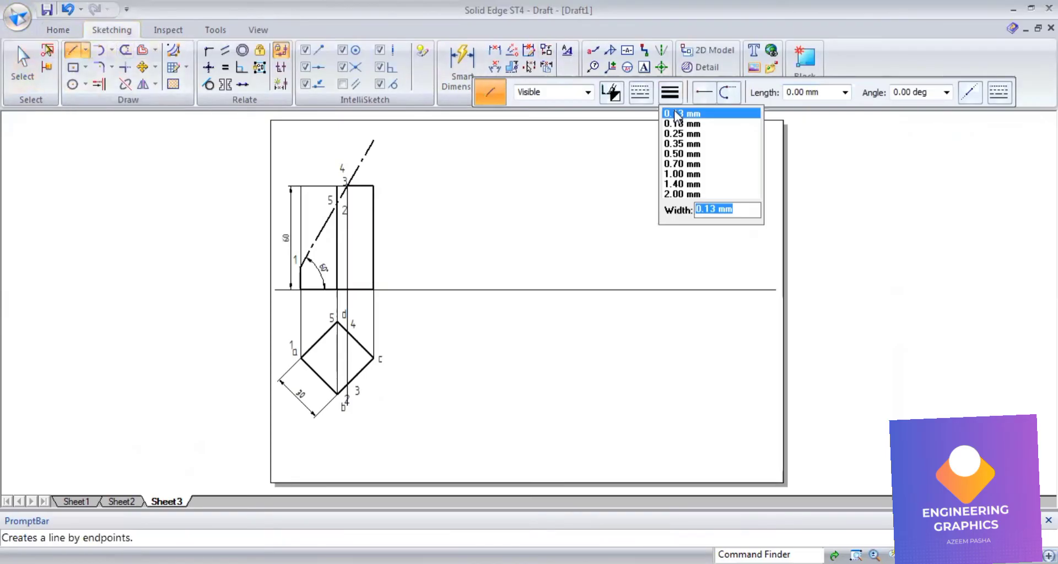
click(366, 184)
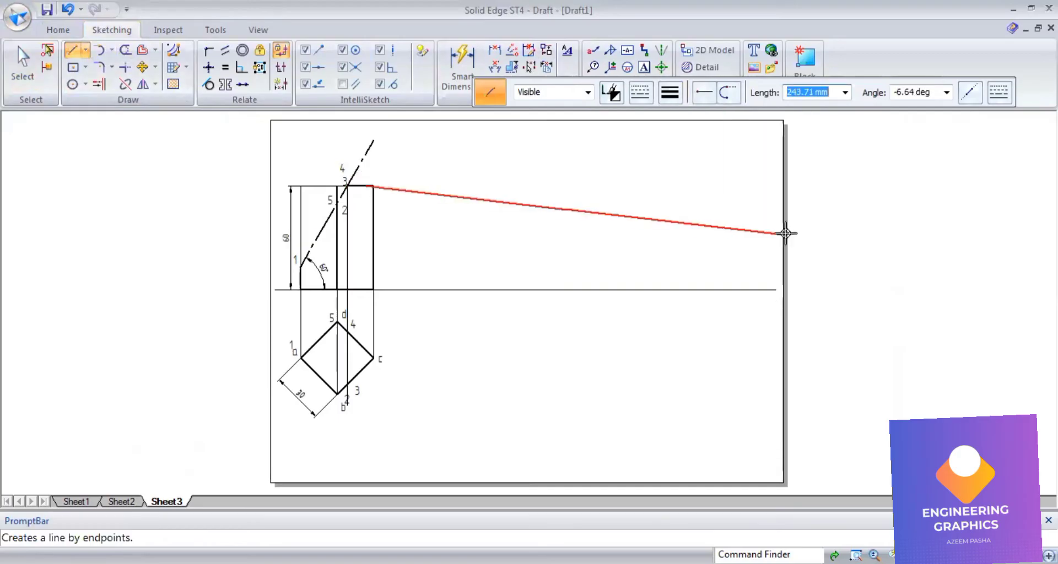
click(765, 186)
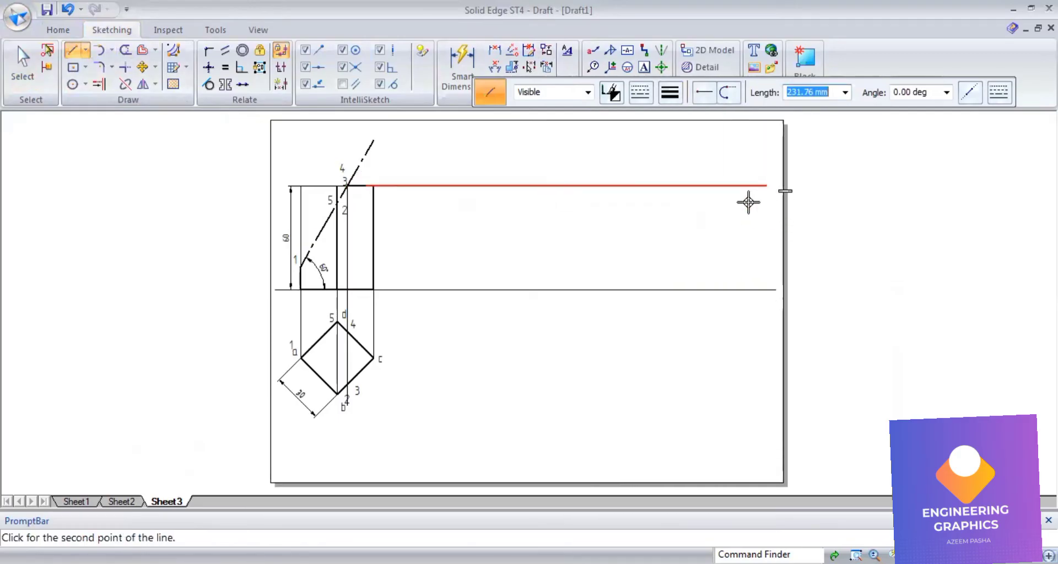
click(29, 66)
click(538, 186)
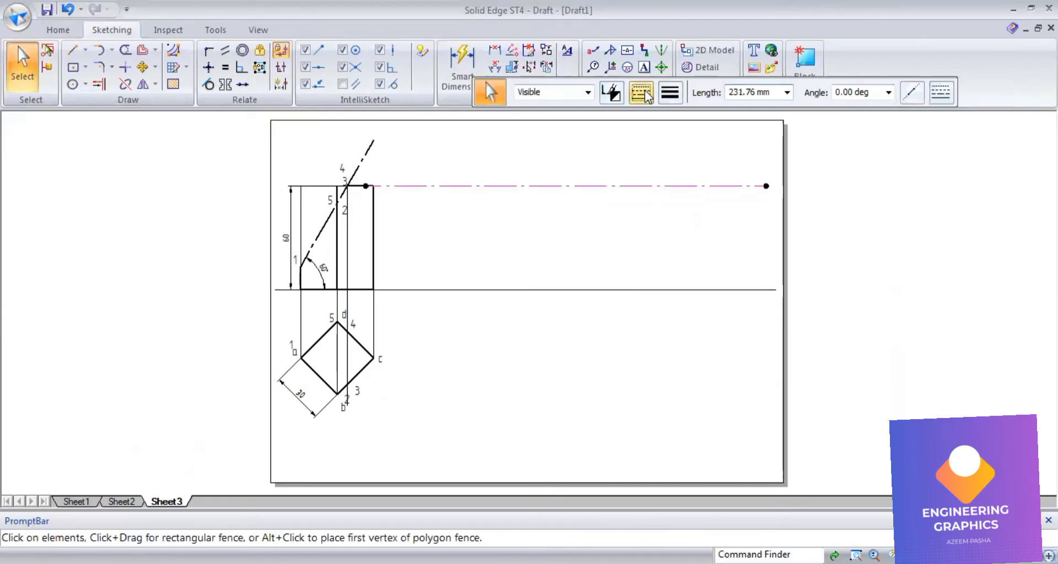
click(641, 93)
click(256, 377)
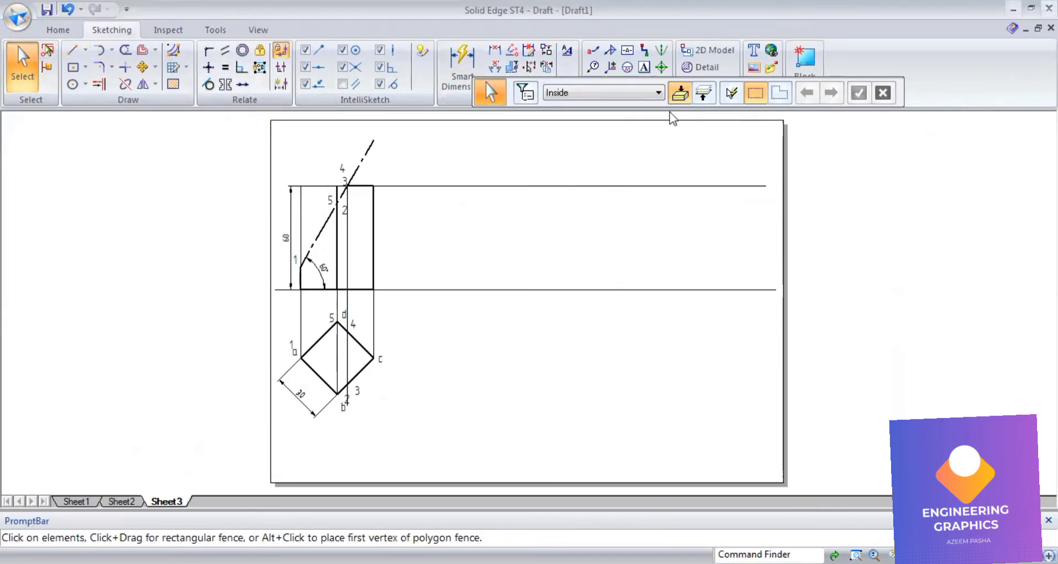
- Draw a 60 mm vertical line between the top projection line and the reference line, right of the front view, and make it continuous
key(l)
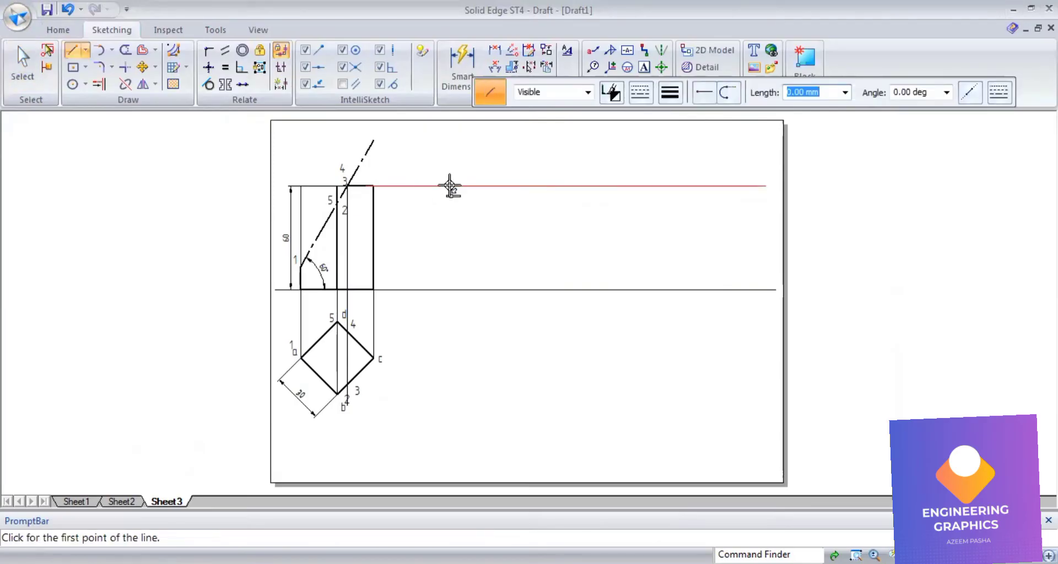
click(450, 186)
click(463, 289)
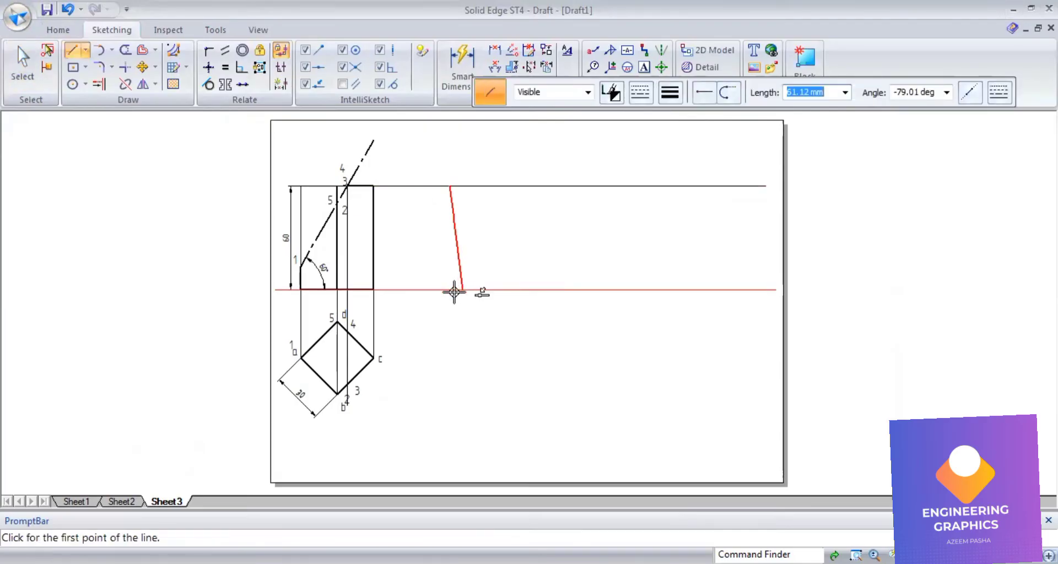
click(35, 73)
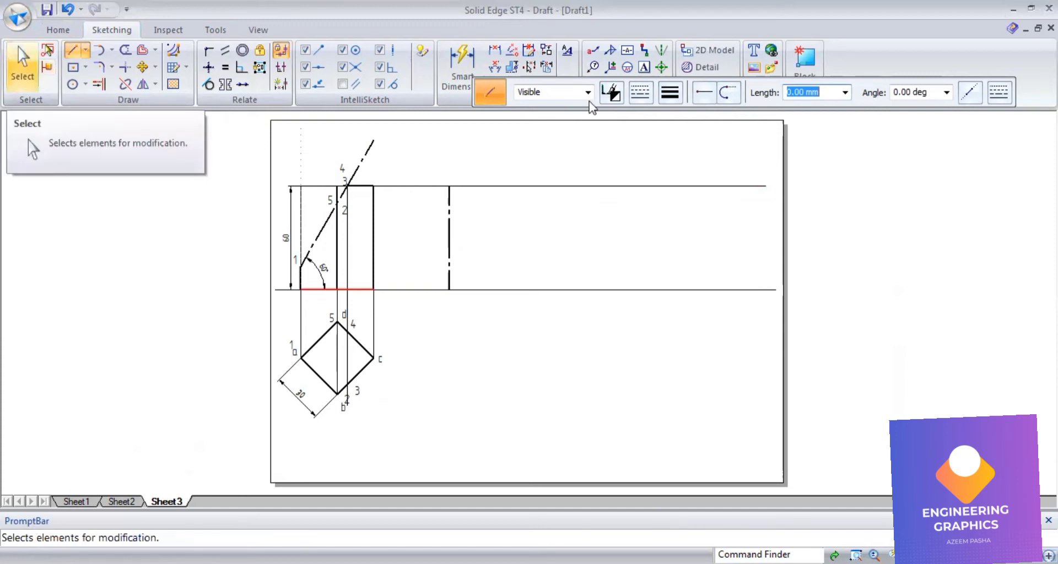
click(640, 93)
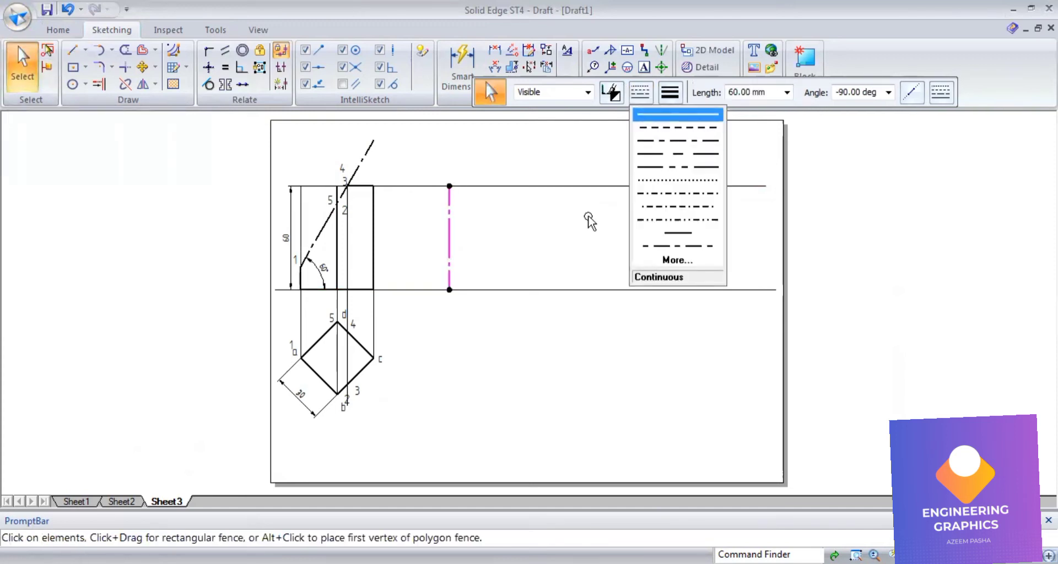
click(673, 277)
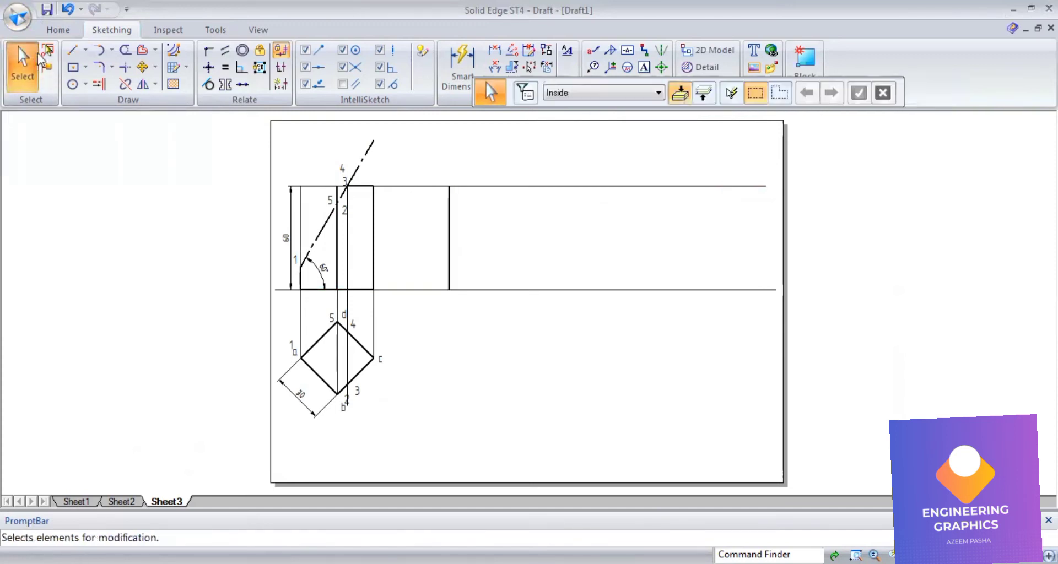
- Offset the development's first vertical line four times to the right at 30 mm spacing
click(142, 53)
scroll(309, 413, up, 2)
scroll(317, 395, down, 1)
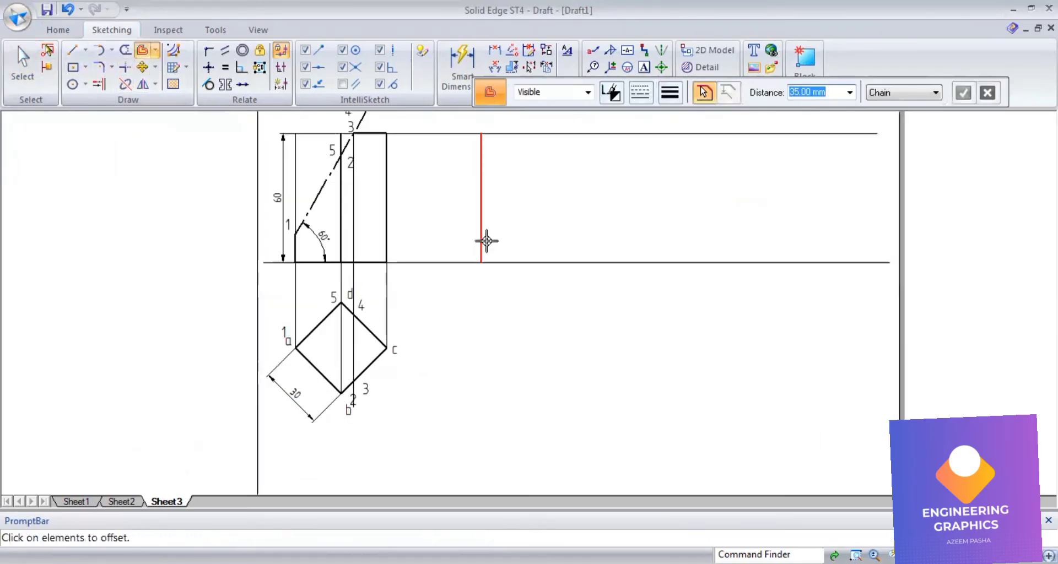
click(480, 210)
text(30)
key(Return)
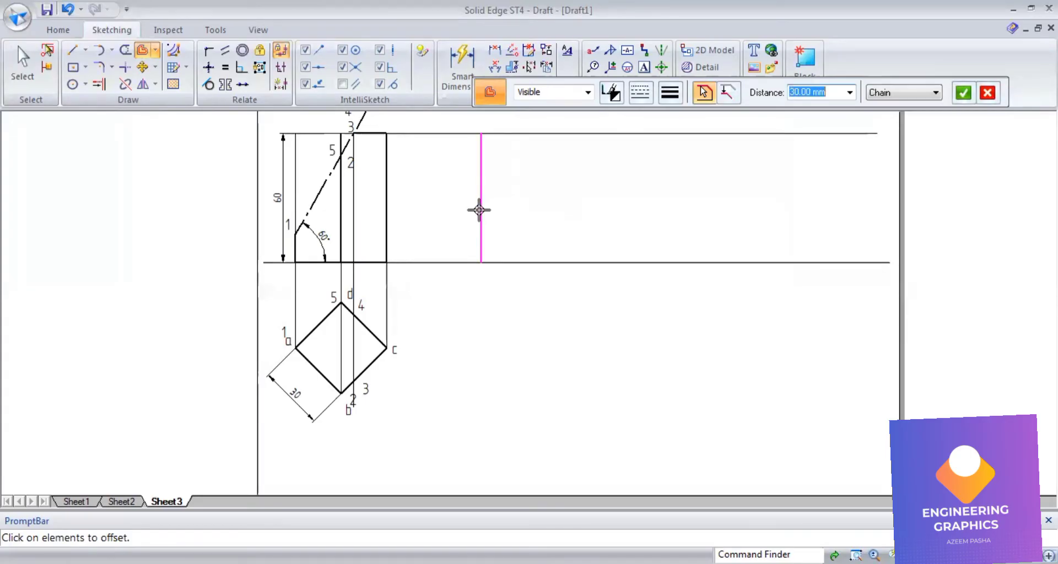
click(603, 201)
click(644, 197)
click(701, 195)
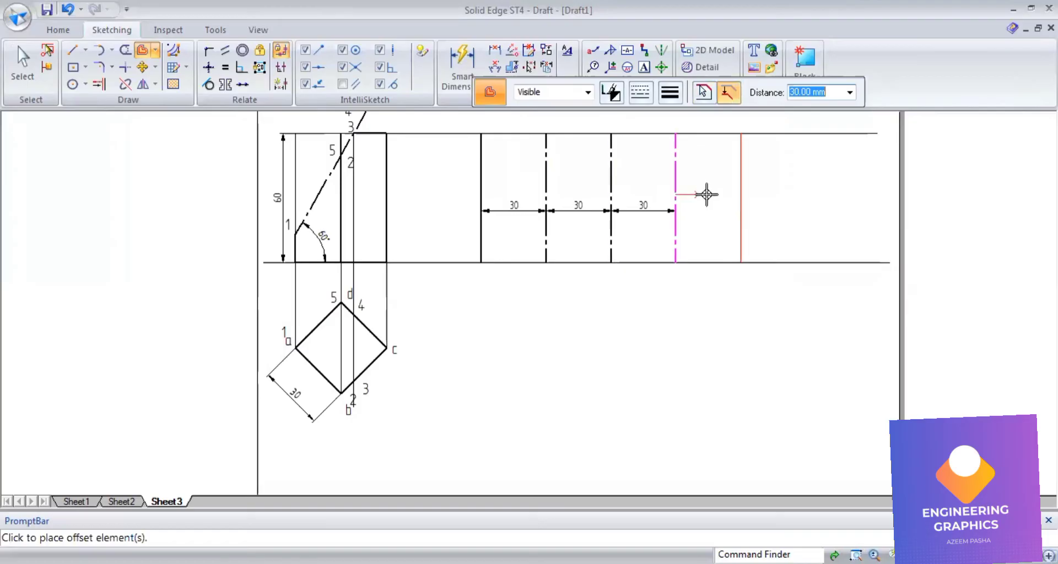
click(24, 80)
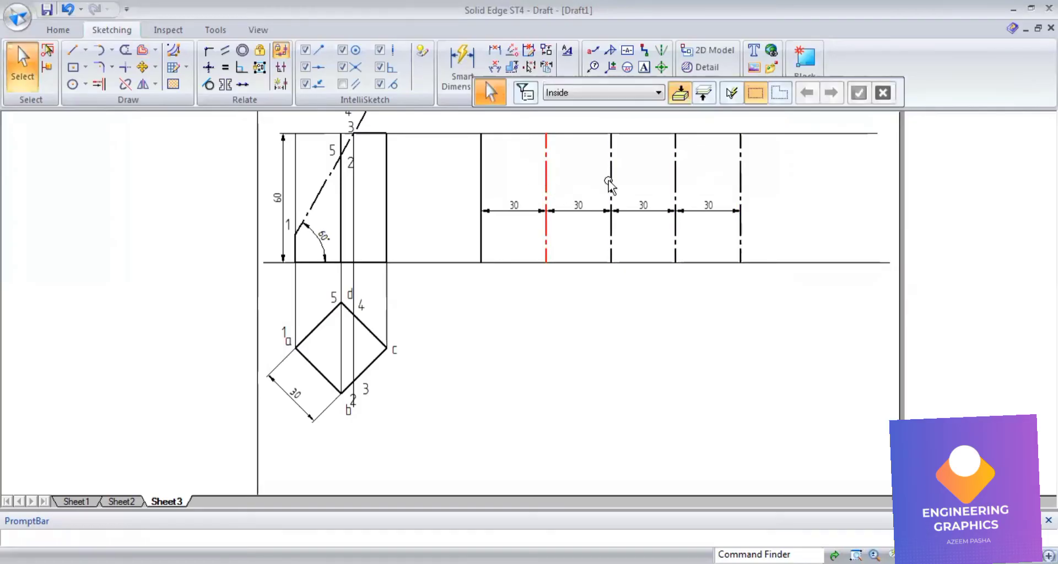
- Change the four offset vertical lines of the development to the continuous line type
click(675, 179)
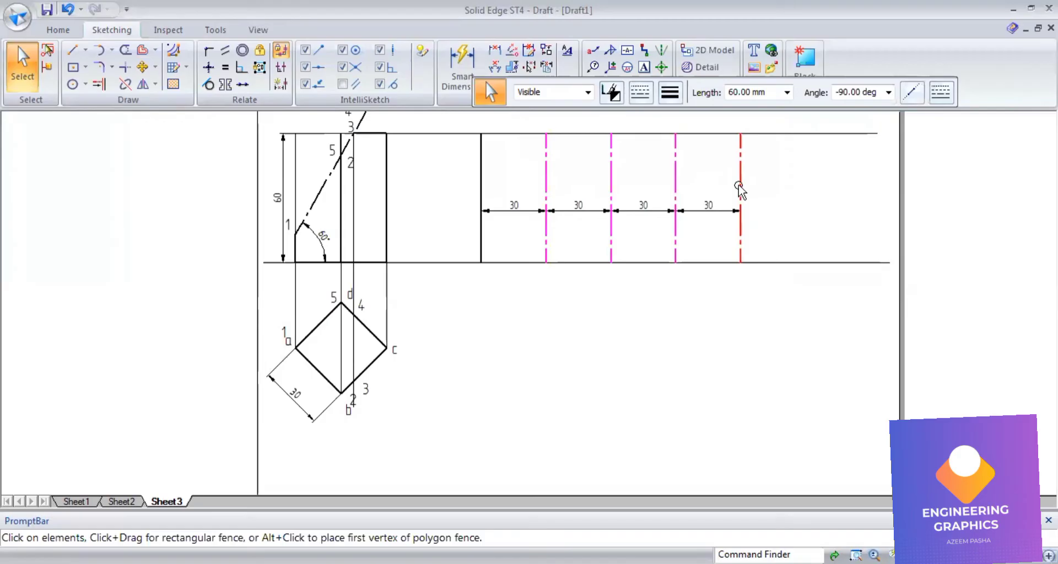
click(640, 94)
click(634, 314)
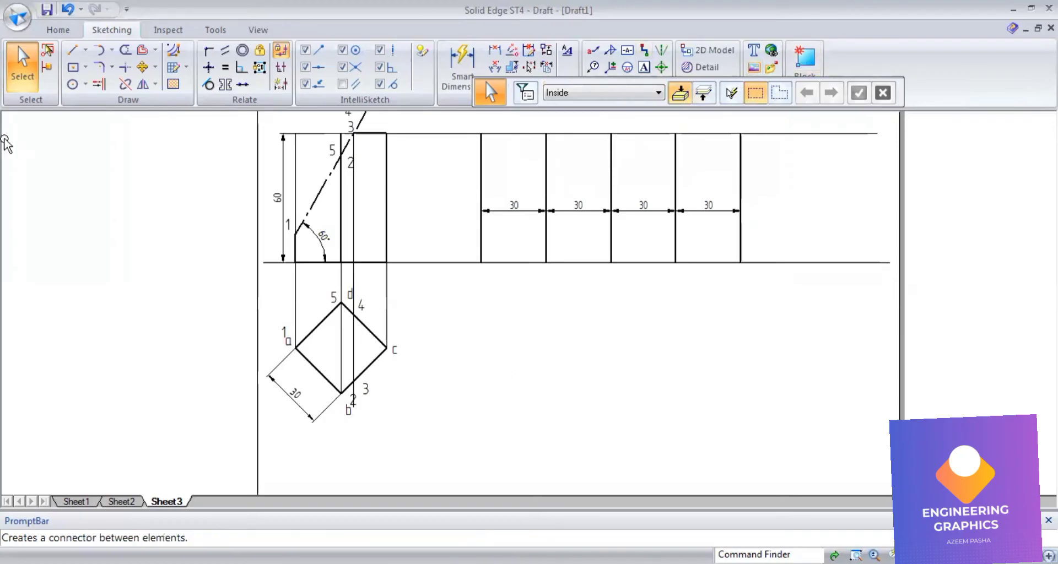
- Project point 1 horizontally across the development with a thin line, and label the base of the vertical lines A, B, C, D, A
click(71, 53)
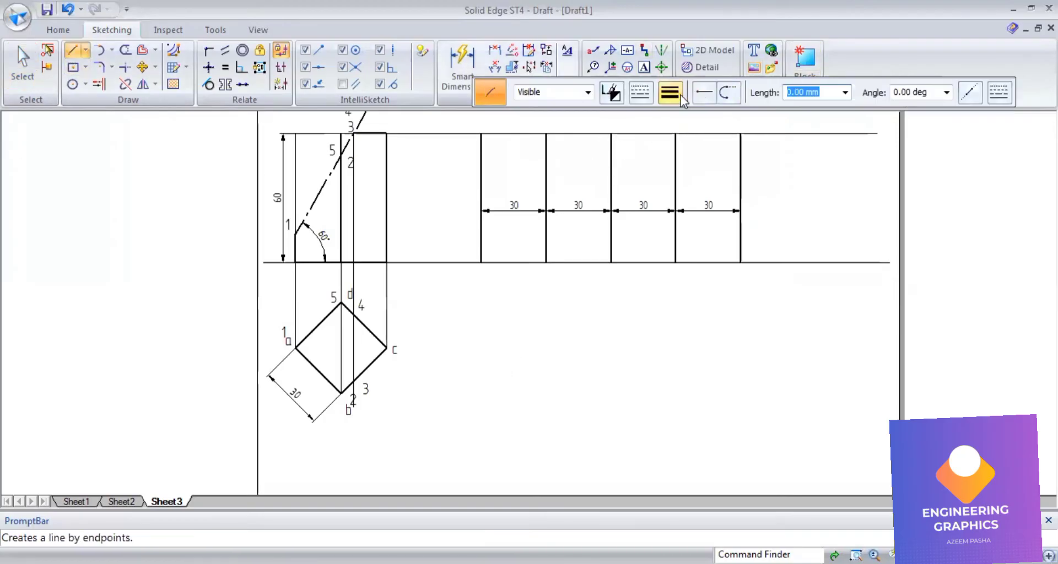
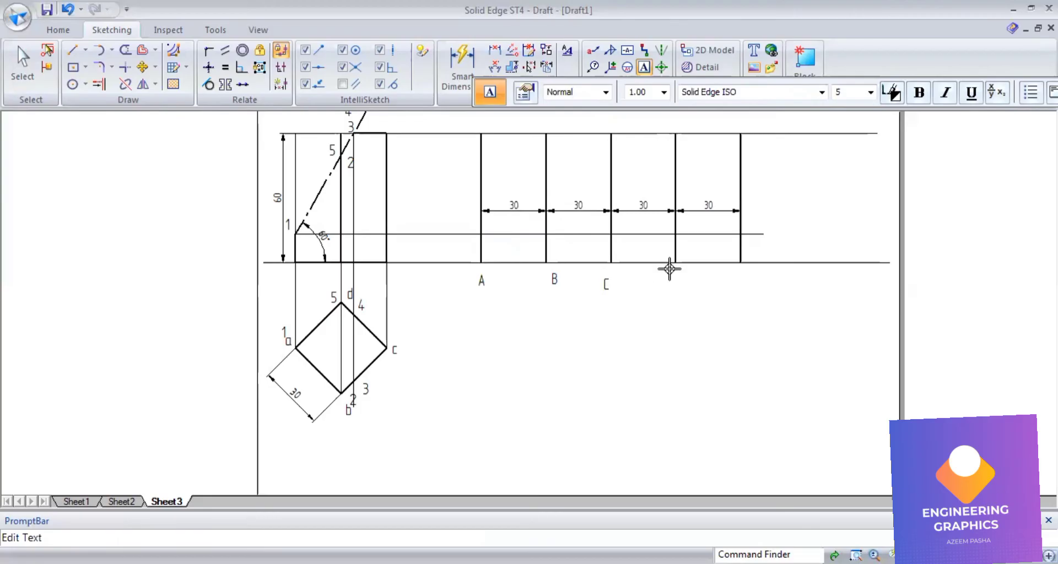
click(669, 269)
text(D)
click(732, 278)
text(A)
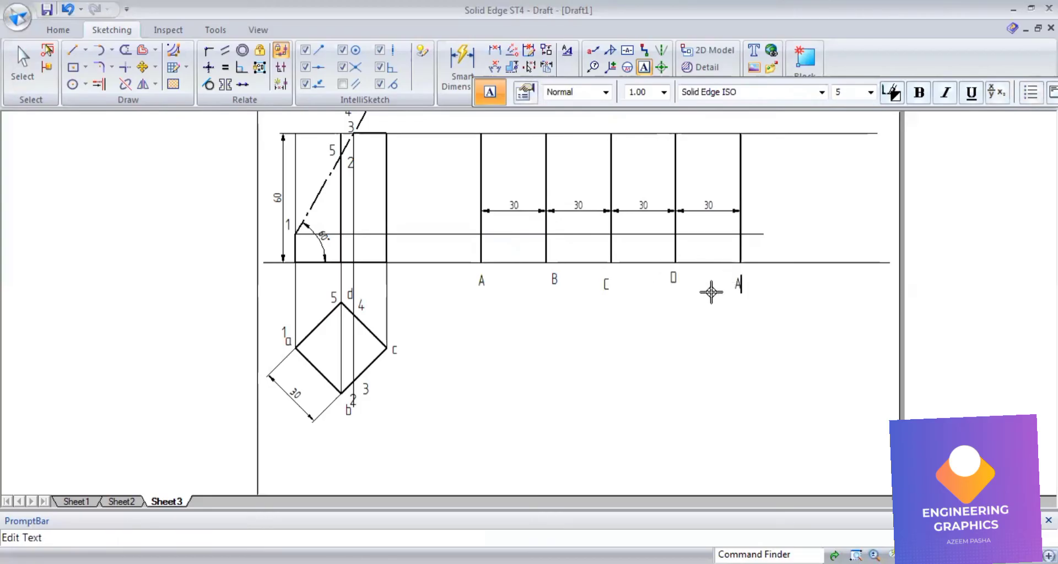
- Label 1 where the projection line from point 1 meets the development's first and last vertical lines
click(661, 67)
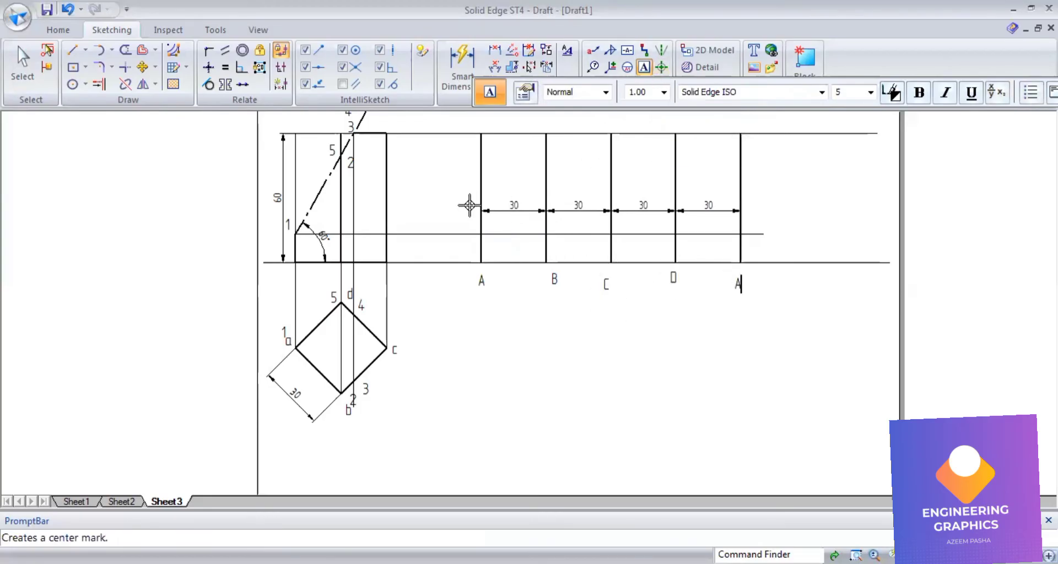
click(466, 218)
text(1)
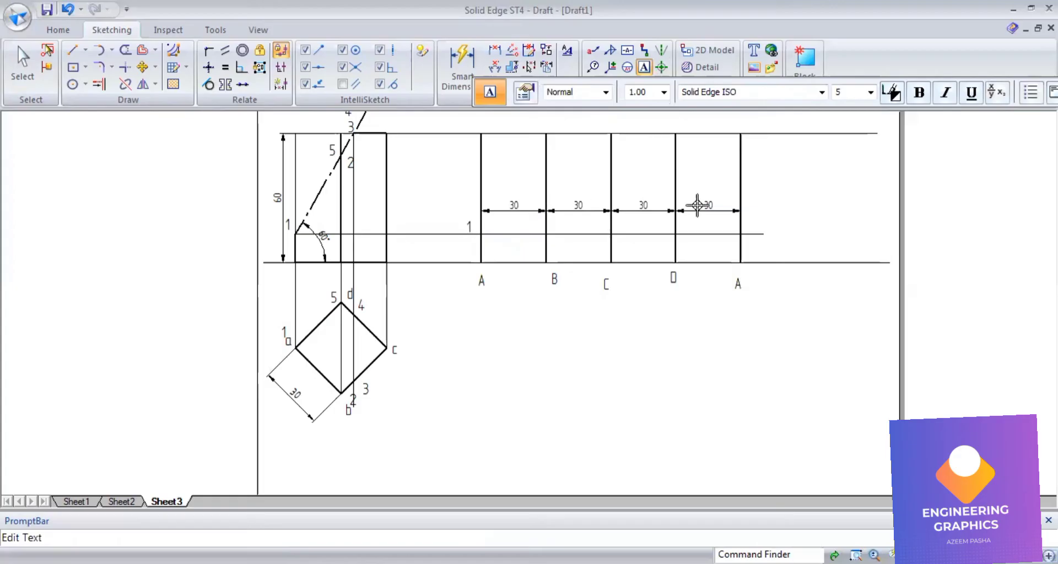
click(747, 218)
text(1)
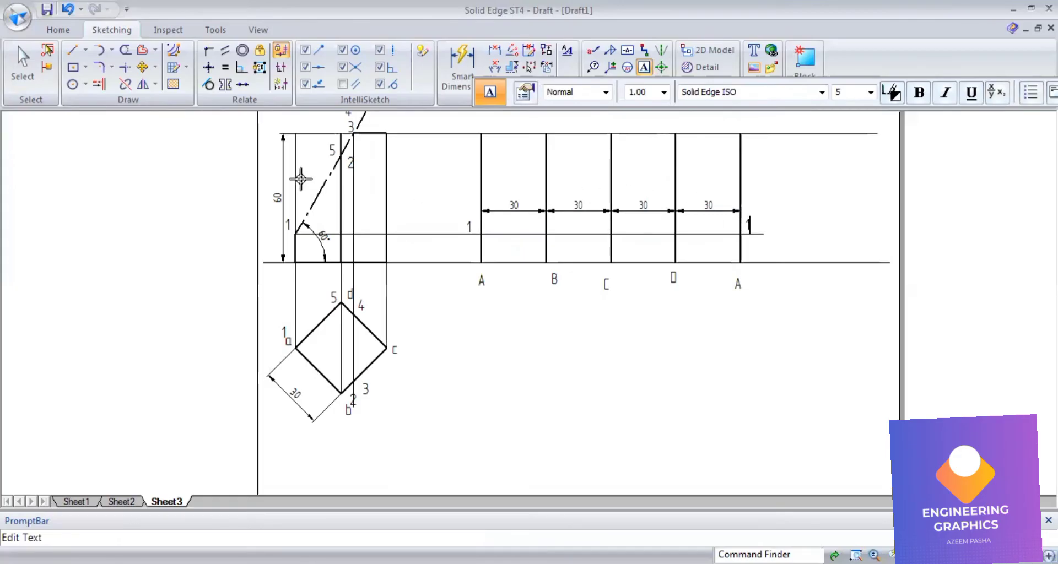
click(72, 50)
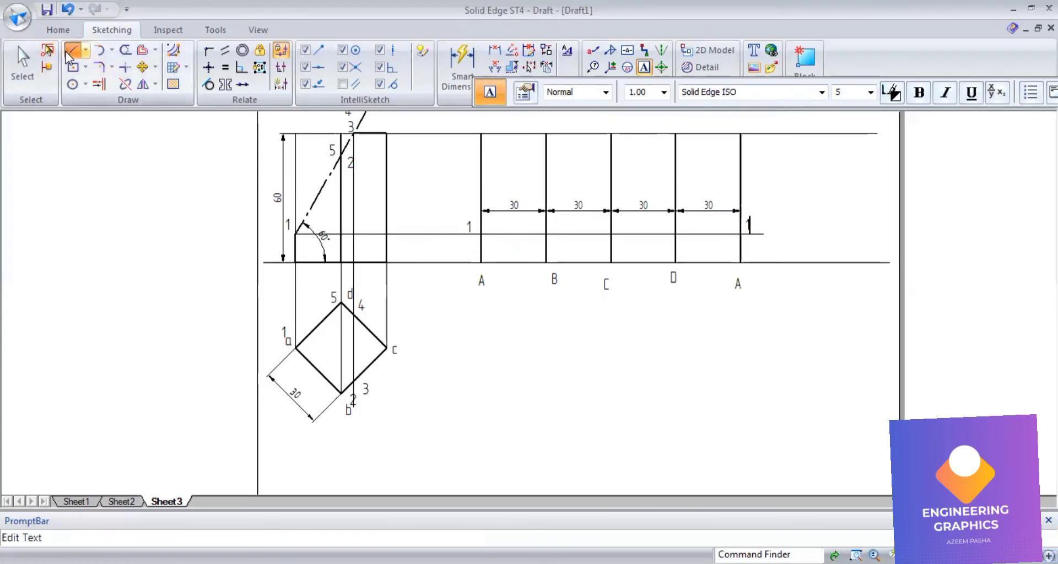
click(669, 92)
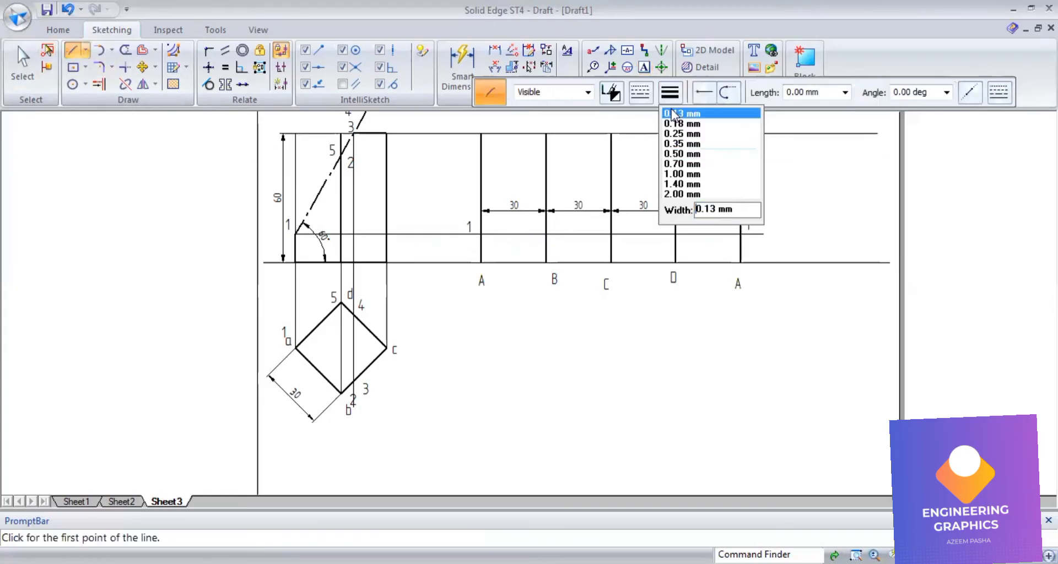
click(711, 114)
- Split the cutting line where it crosses the front view's middle vertical edge at points 2 and 5
scroll(383, 142, up, 2)
scroll(298, 173, up, 3)
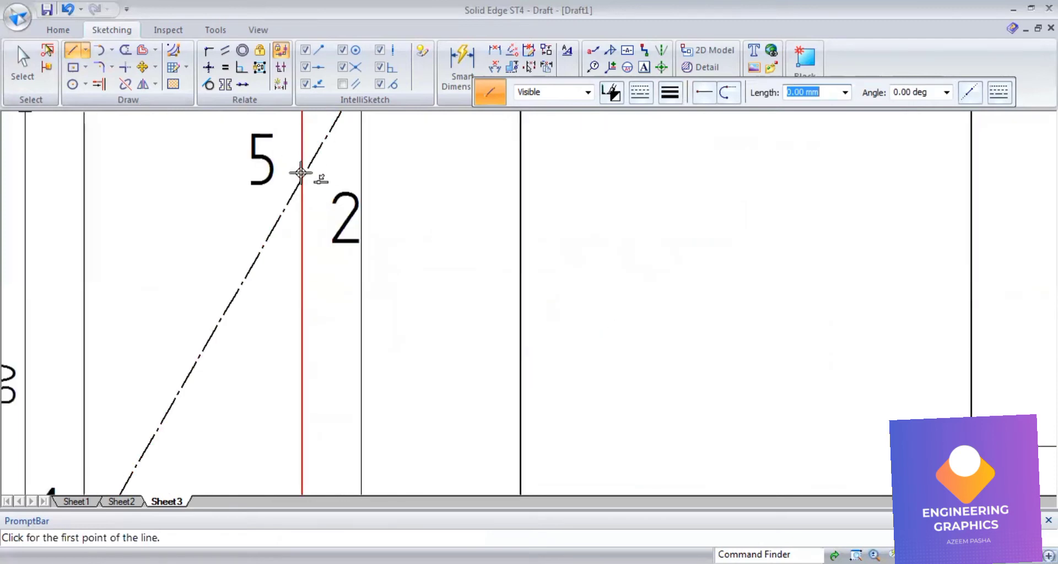
scroll(301, 174, up, 4)
scroll(305, 189, up, 3)
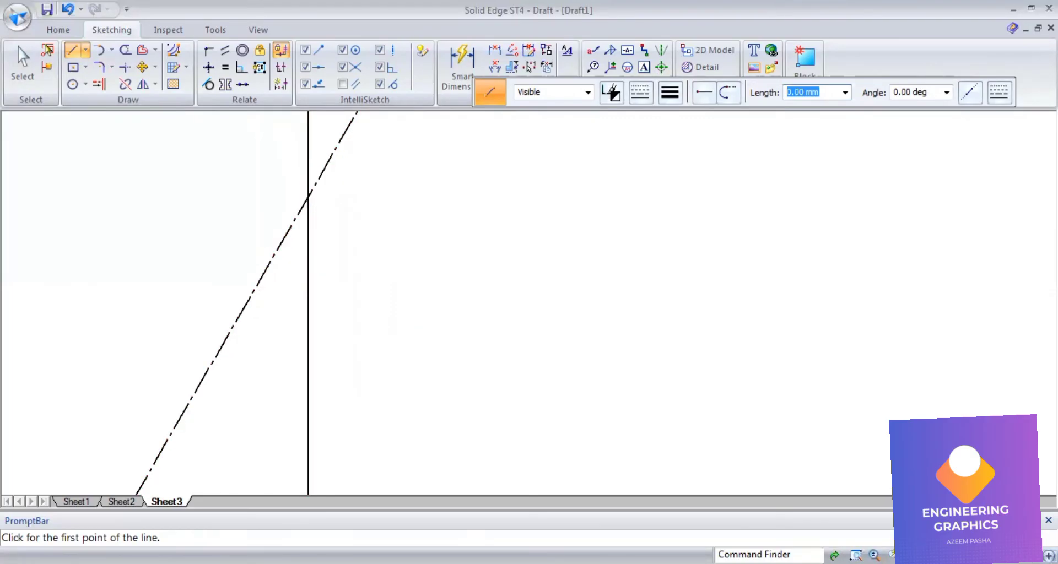
scroll(351, 202, down, 3)
scroll(295, 173, up, 5)
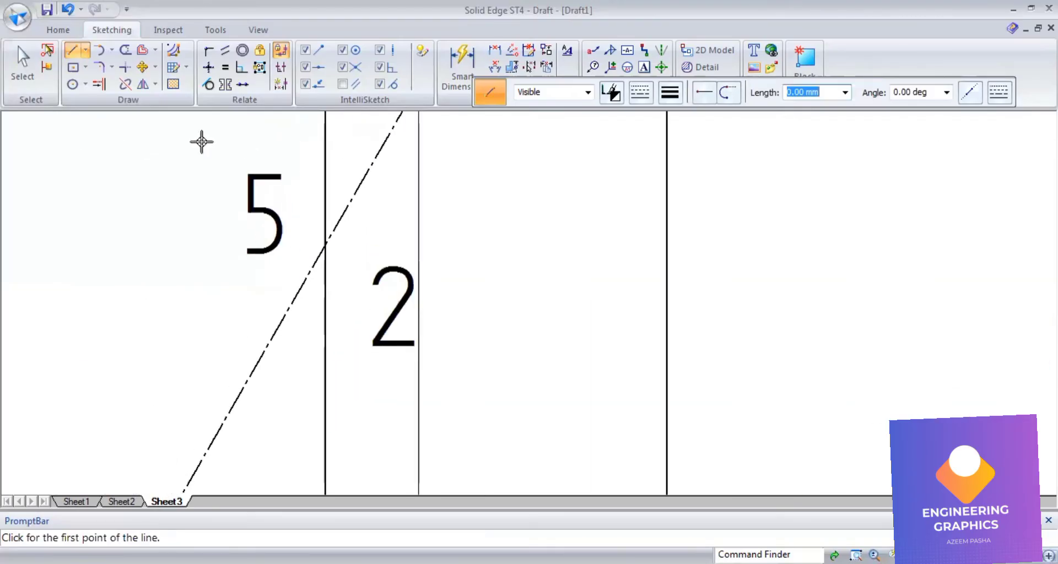
click(125, 85)
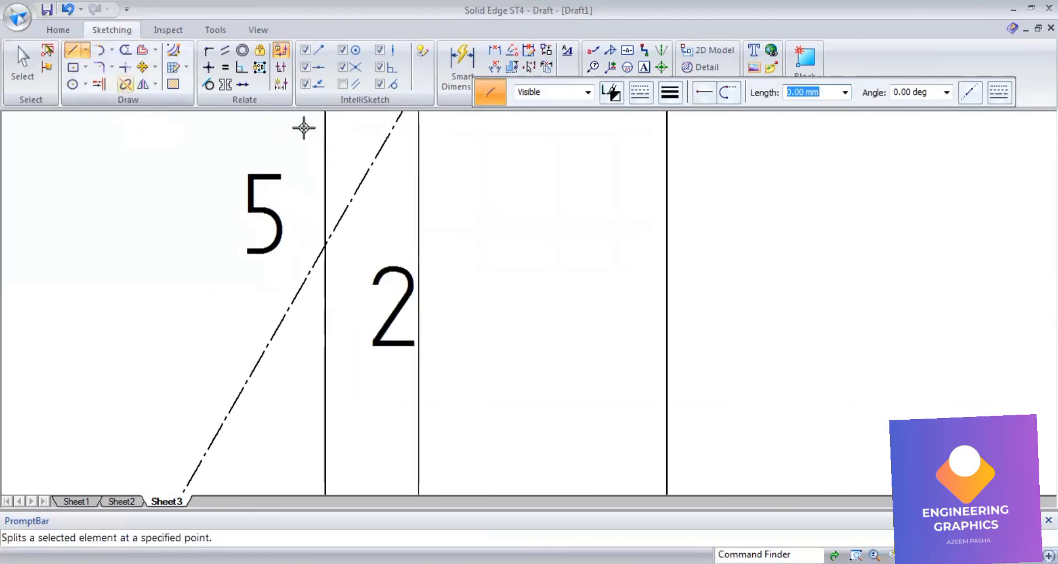
click(324, 246)
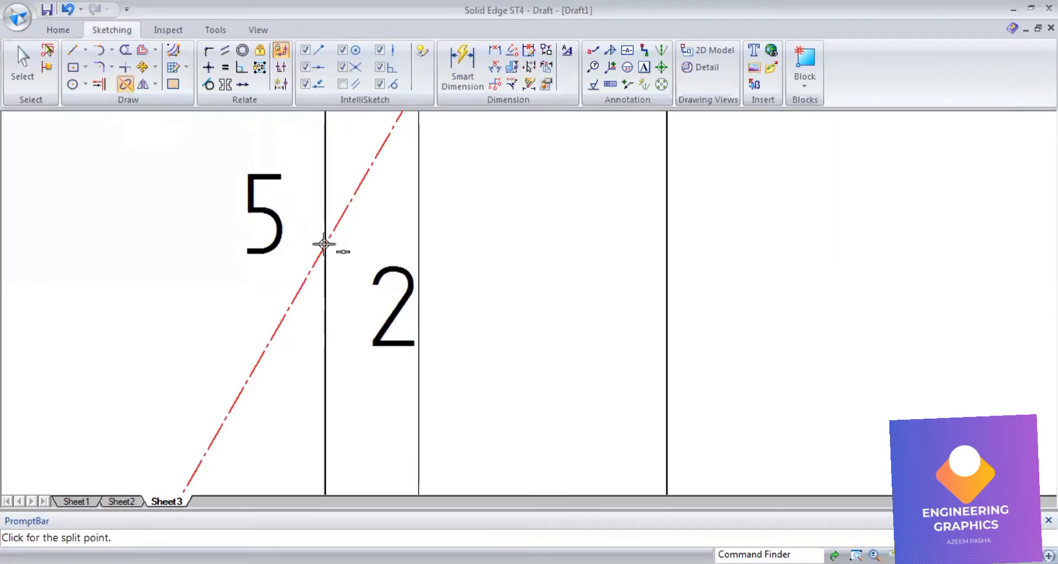
click(329, 238)
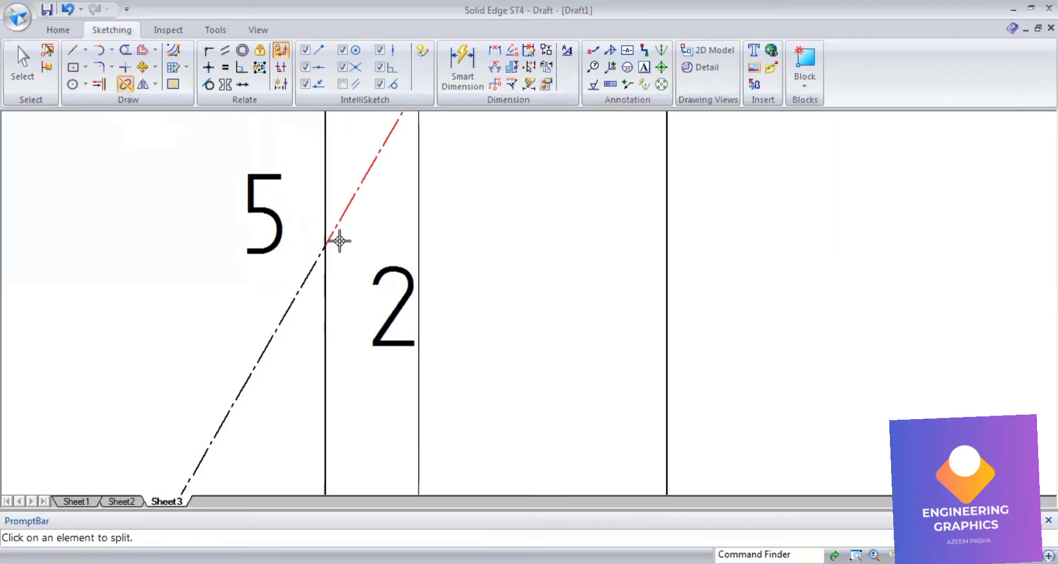
- Project points 2 and 5 horizontally across the whole development with a thin line about 195 mm long
click(74, 52)
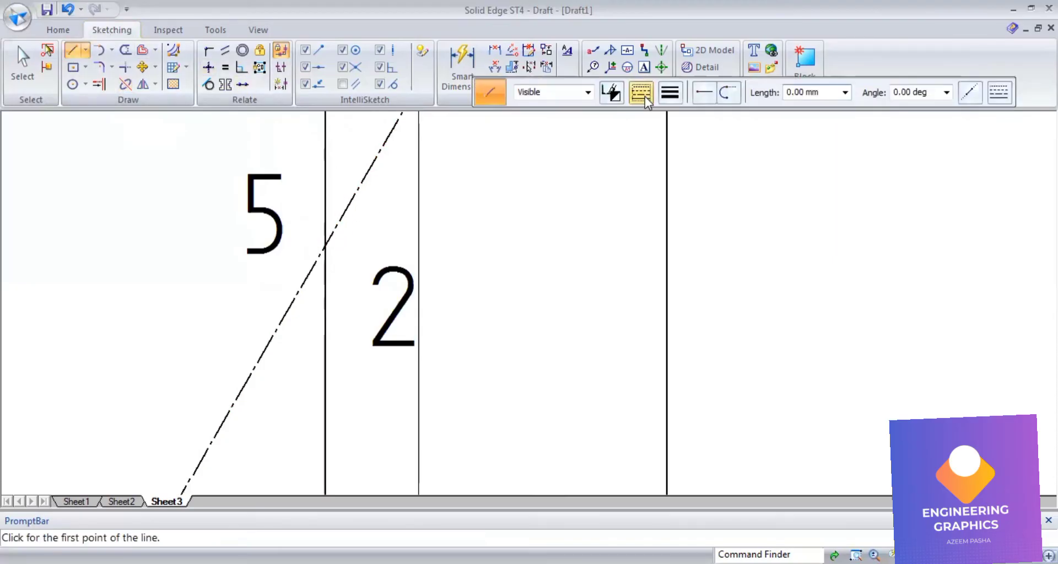
click(645, 97)
click(670, 93)
click(678, 111)
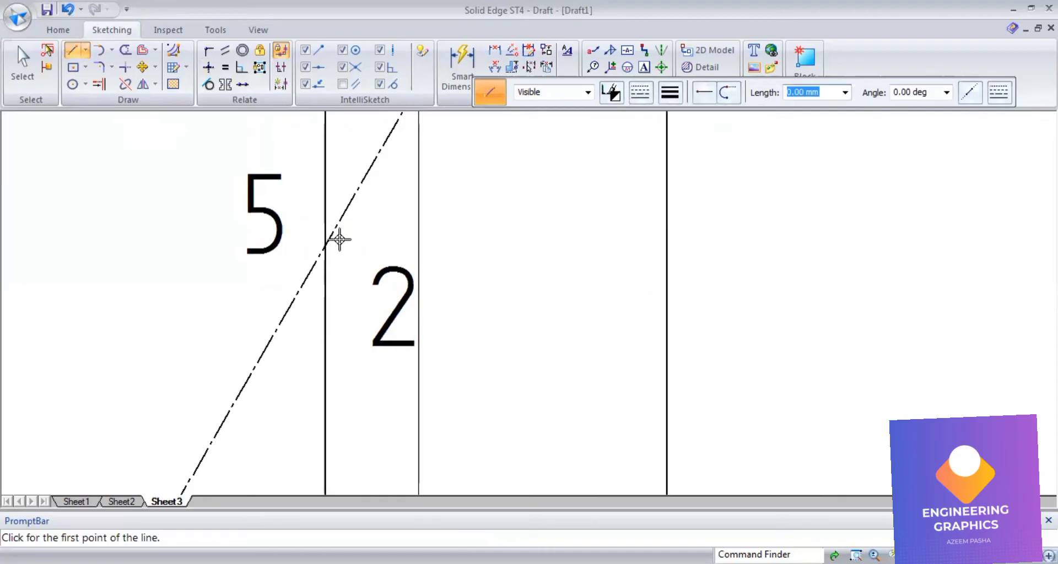
click(326, 244)
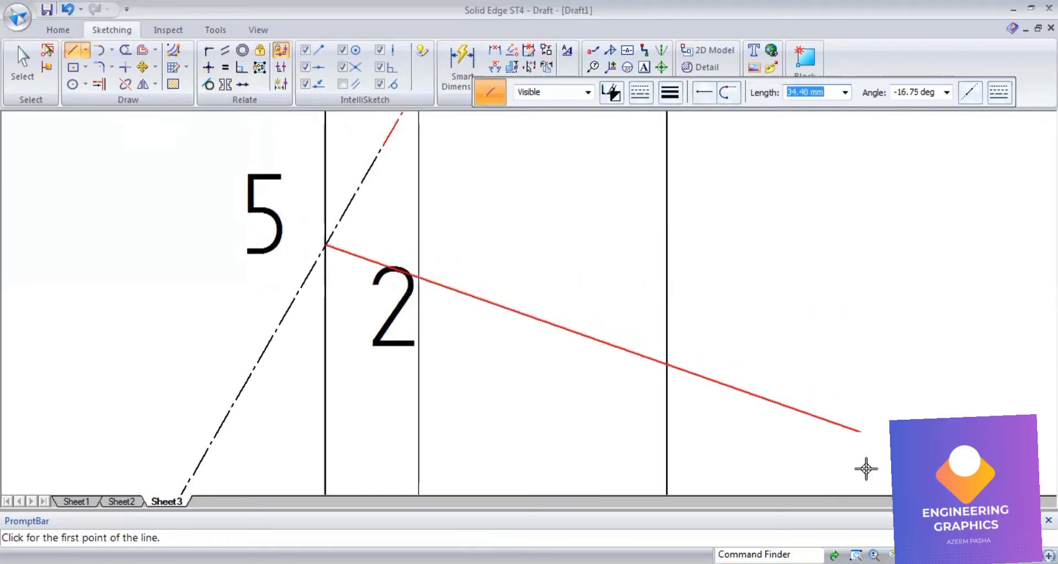
key(ctrl+shift+f)
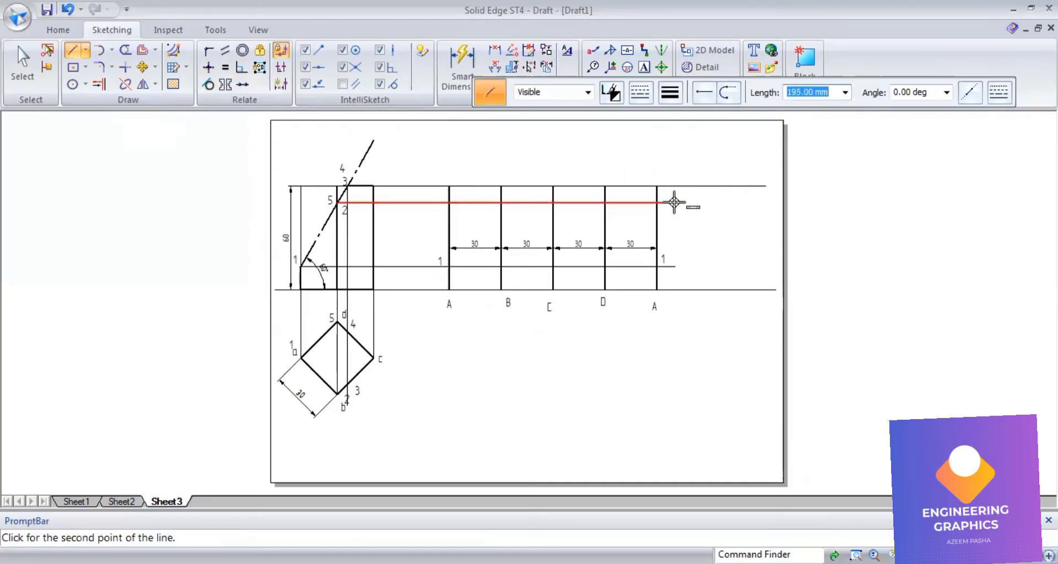
click(671, 202)
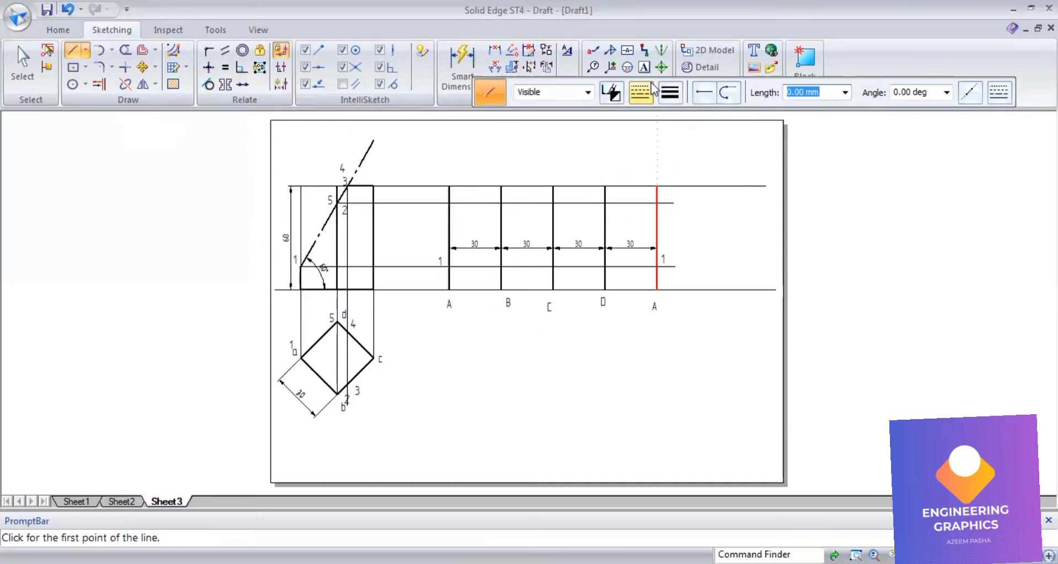
- Label 2 on the development's line B and 5 on line D where the new projection line meets them
click(644, 67)
scroll(500, 193, up, 2)
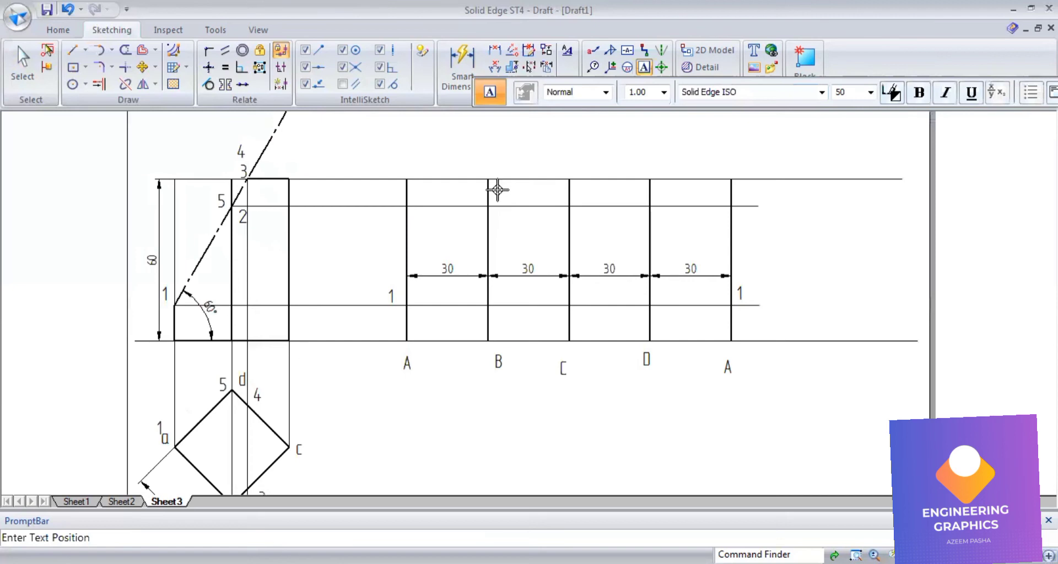
click(498, 189)
text(2)
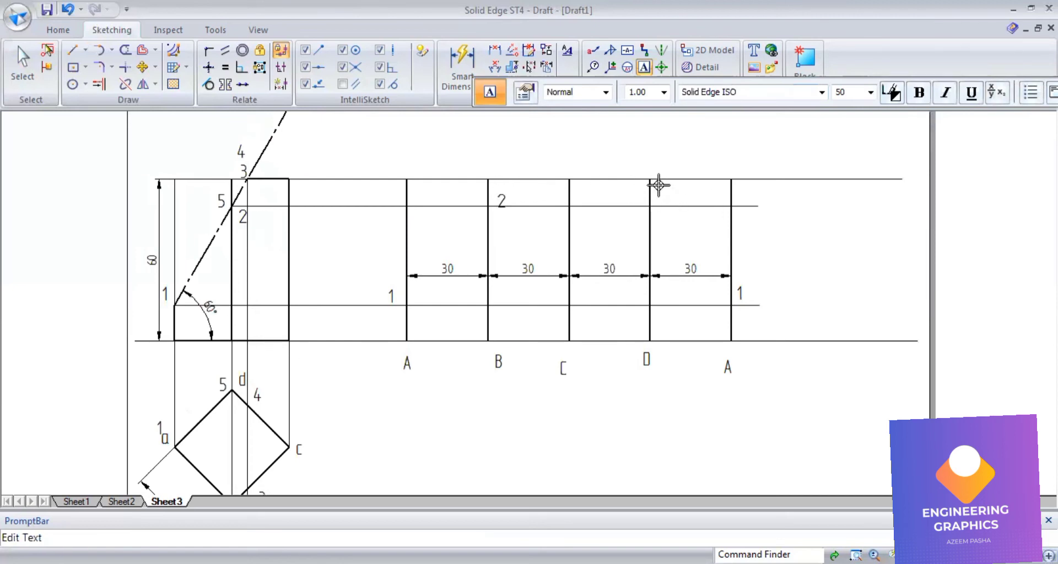
text(5)
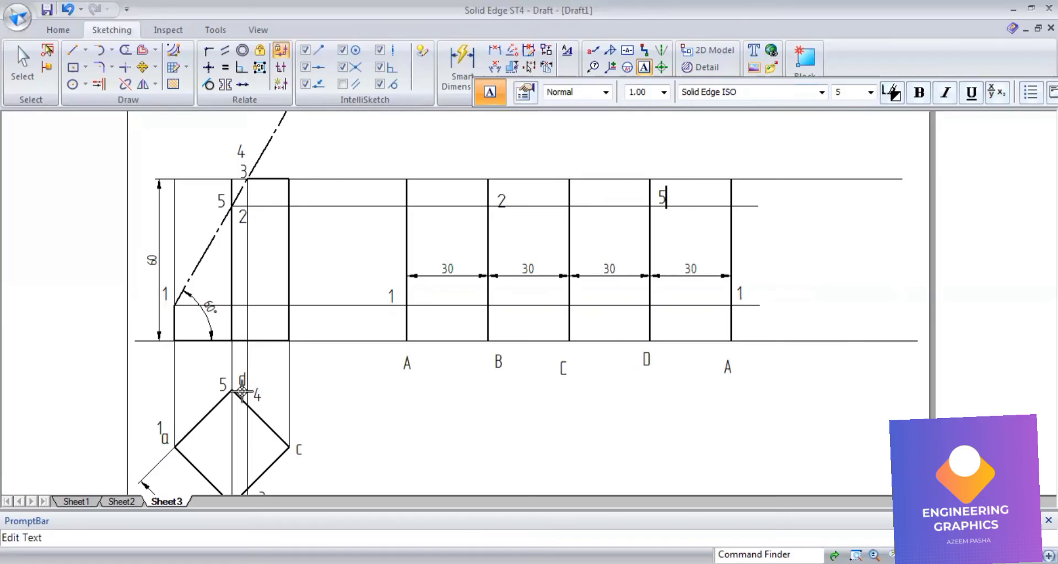
middle_drag(337, 297, 463, 151)
scroll(463, 151, up, 3)
scroll(463, 151, down, 2)
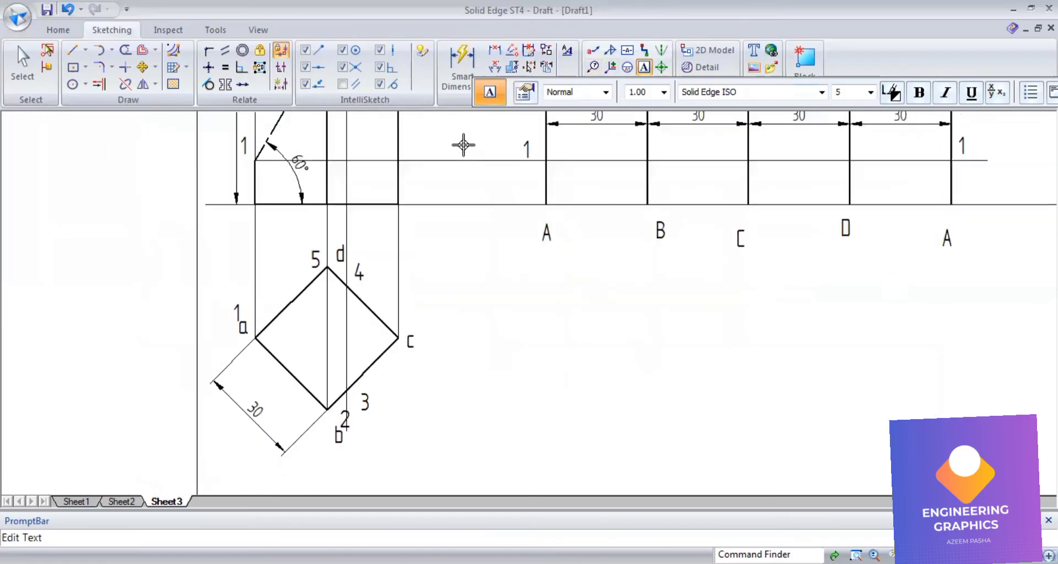
click(499, 53)
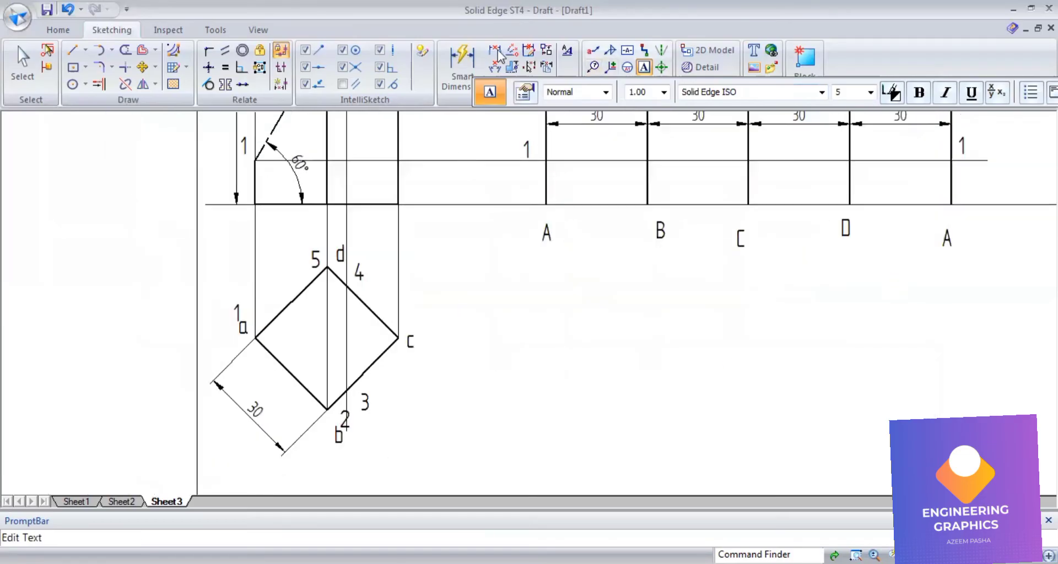
click(342, 231)
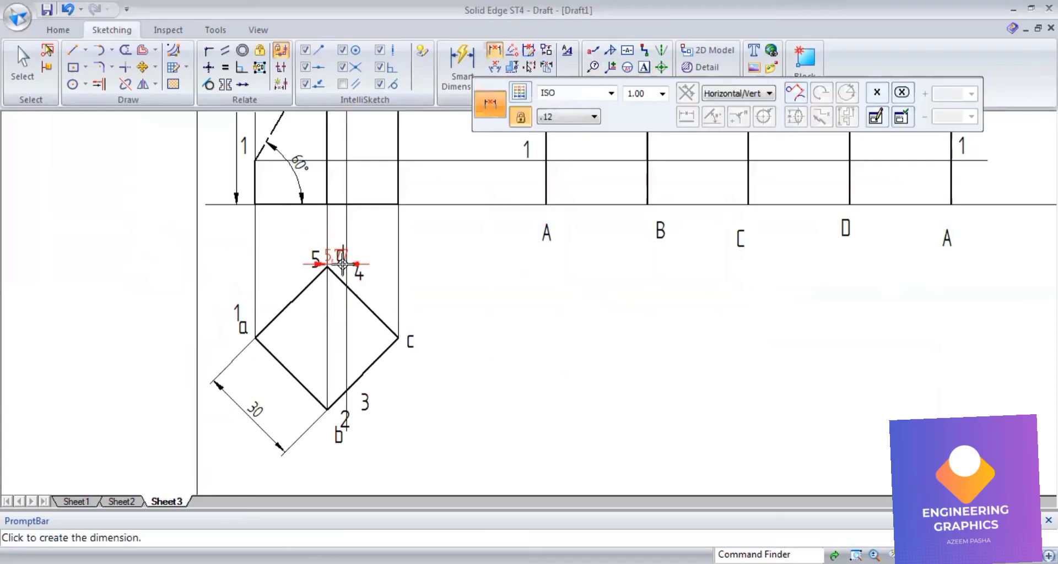
right_click(342, 265)
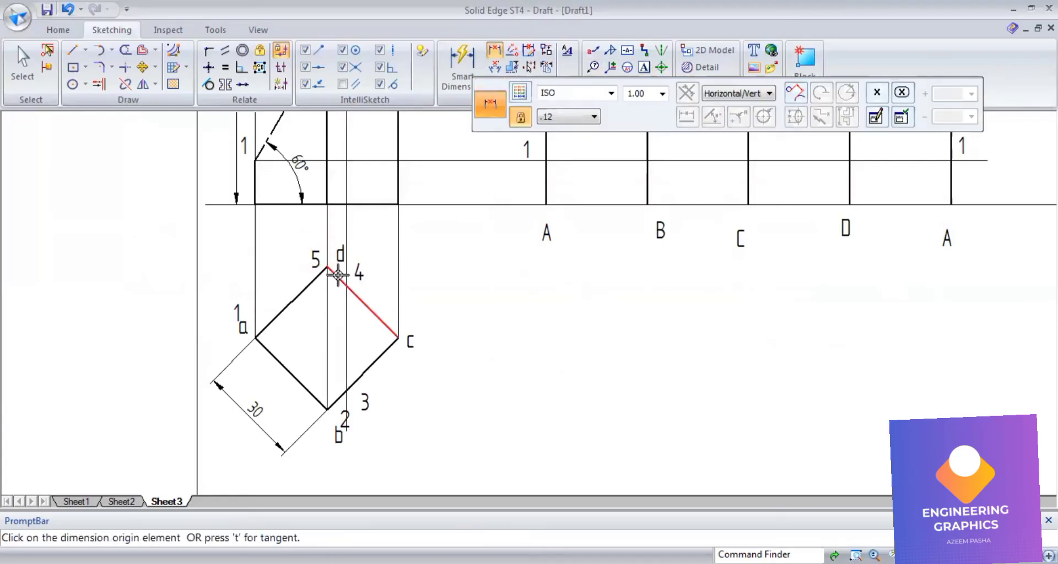
- Split the top view's edge dc at point 4
scroll(338, 274, up, 3)
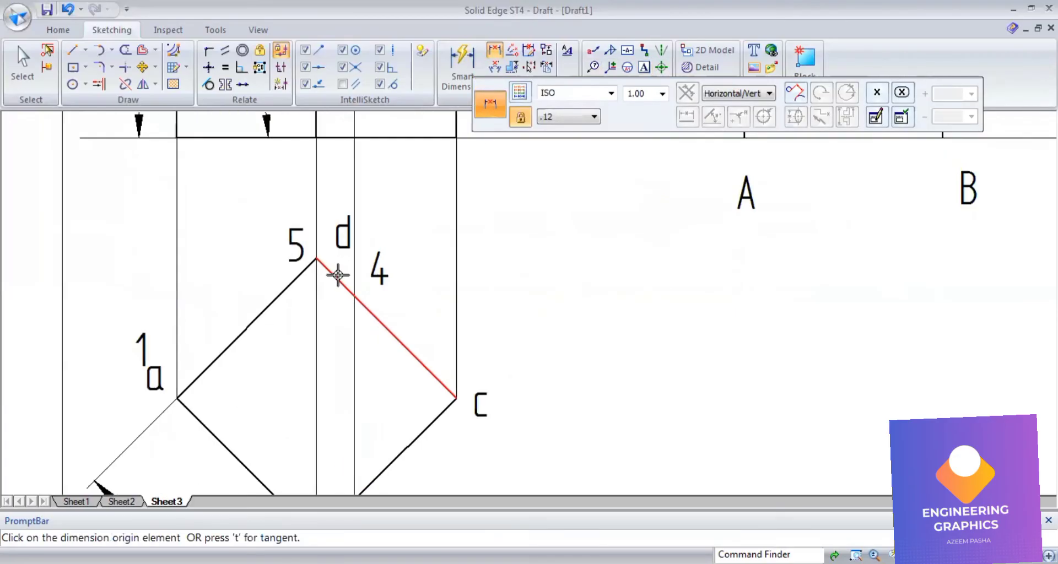
click(101, 85)
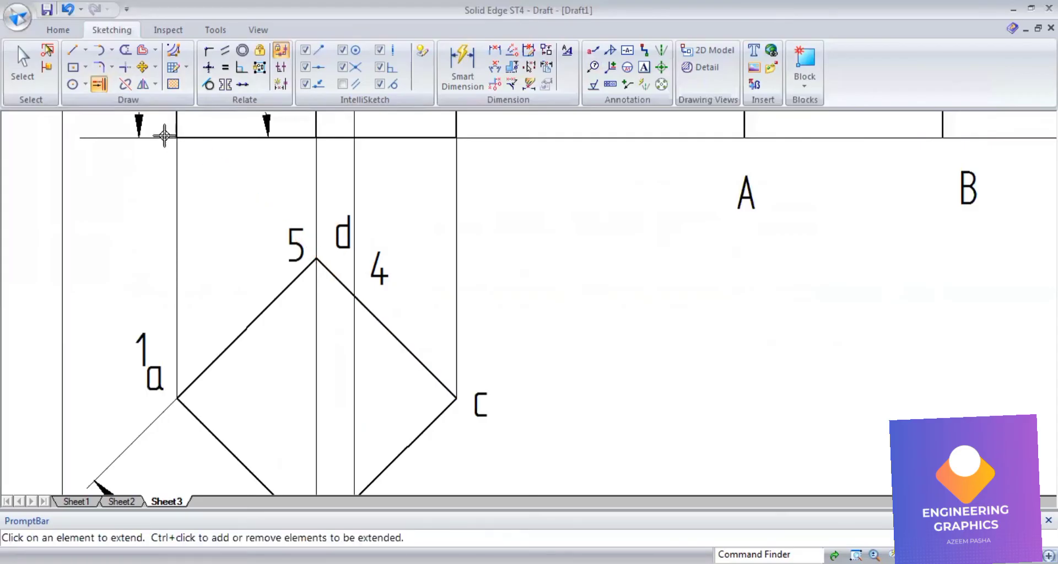
click(126, 88)
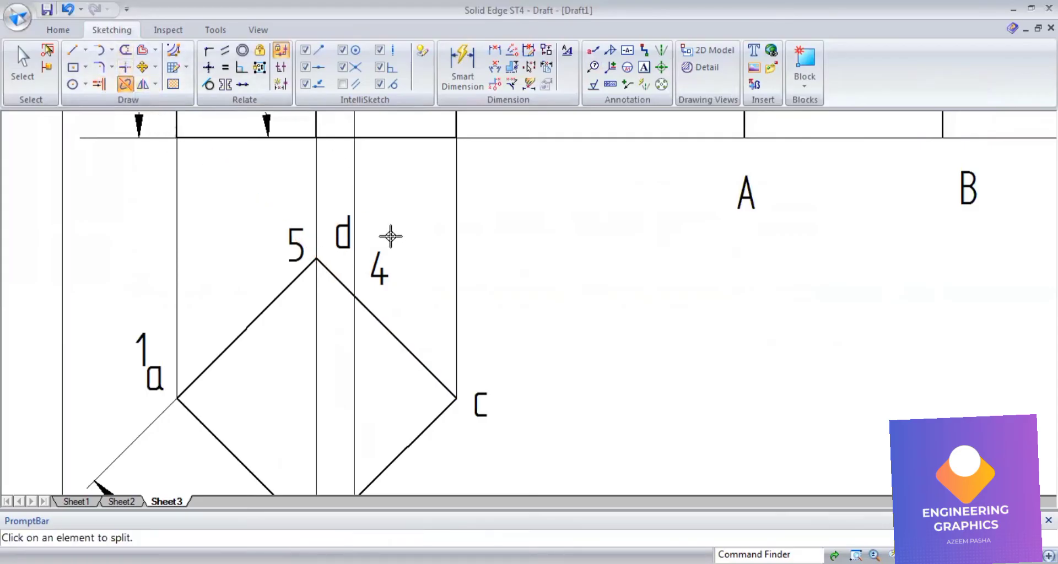
click(339, 279)
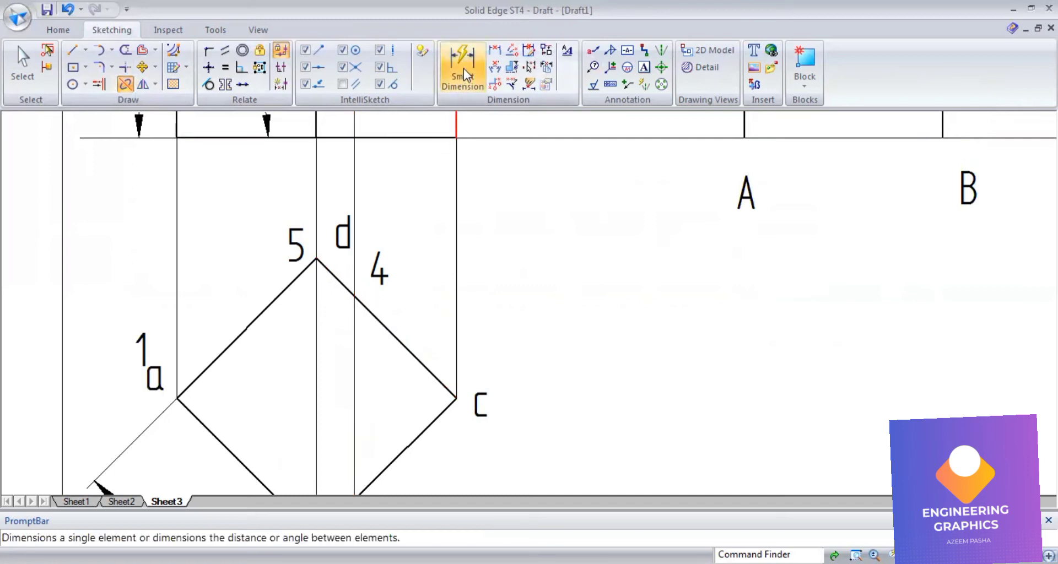
- Add an aligned dimension to the edge segment between points 5 and 4 in the top view
click(332, 283)
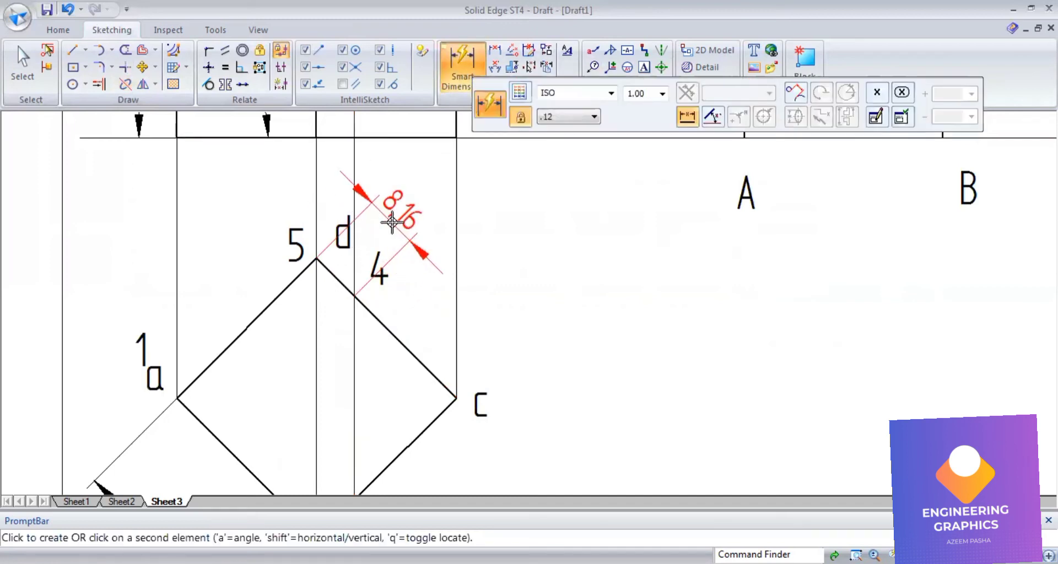
click(381, 218)
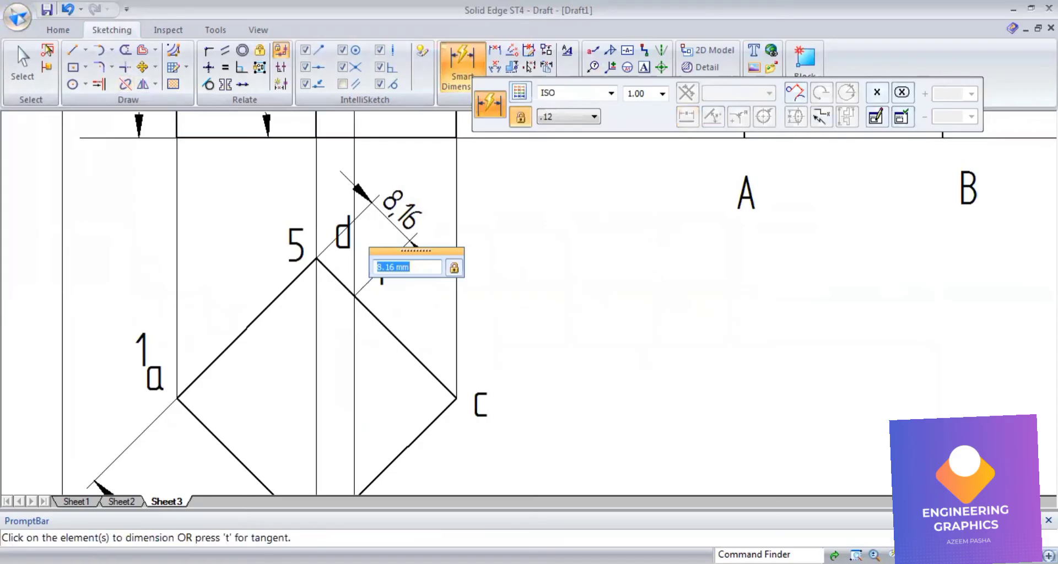
key(Escape)
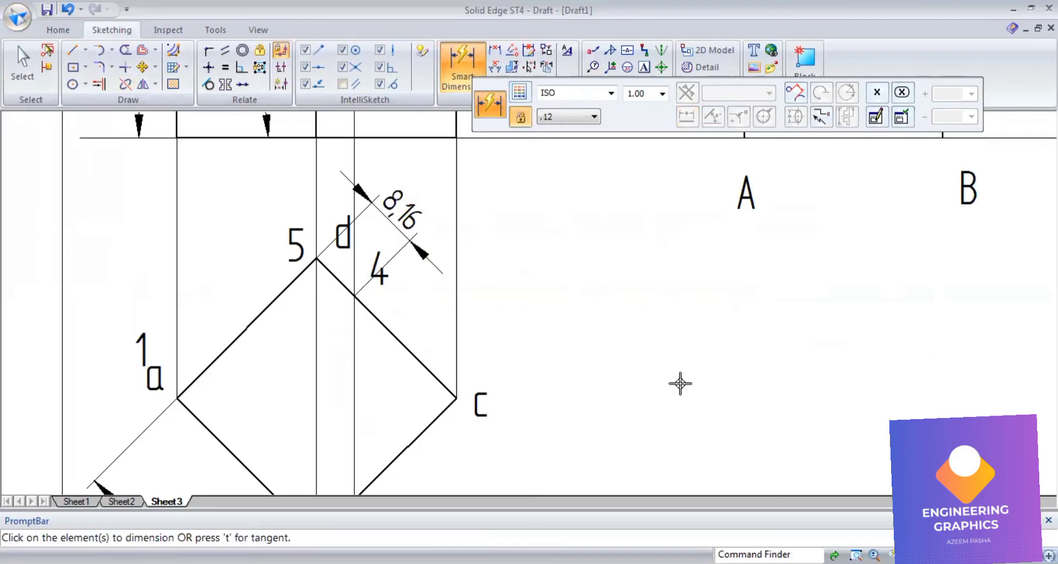
- Draw a thin 8.16 mm radius arc centred on the upper end of line B, crossing the development's upper line towards C
scroll(598, 277, down, 5)
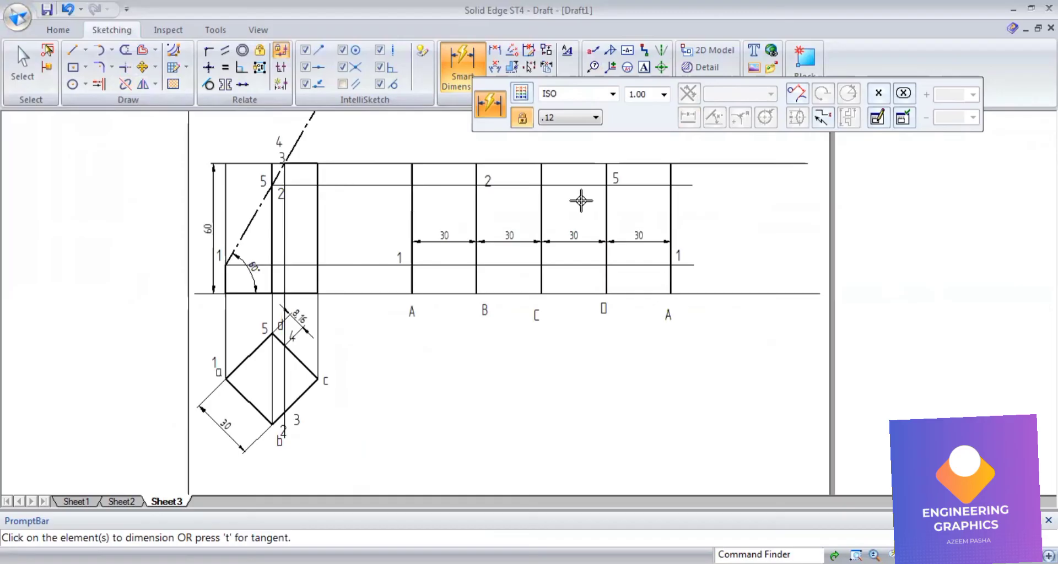
scroll(581, 200, up, 1)
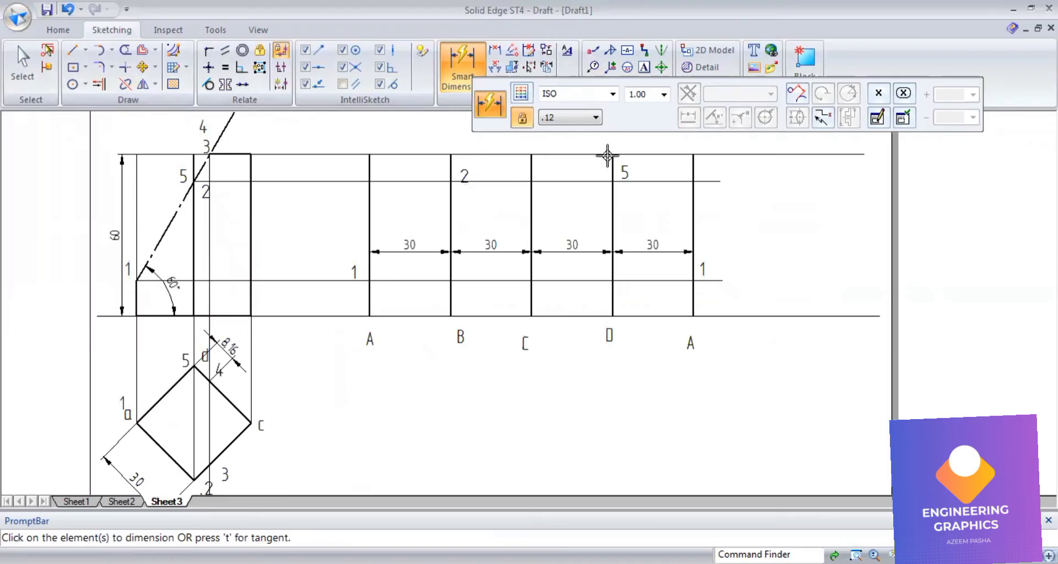
click(111, 51)
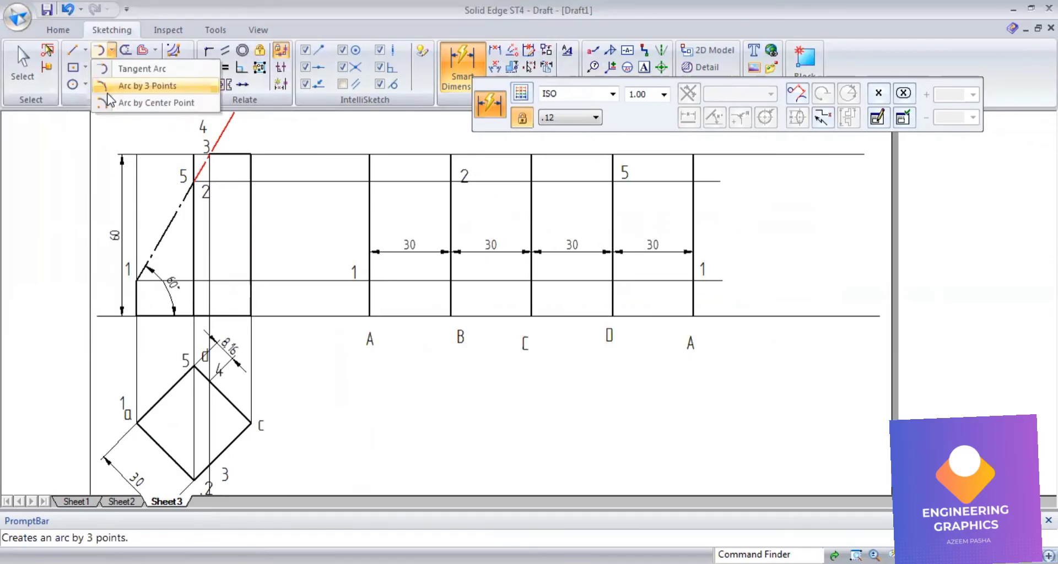
click(116, 103)
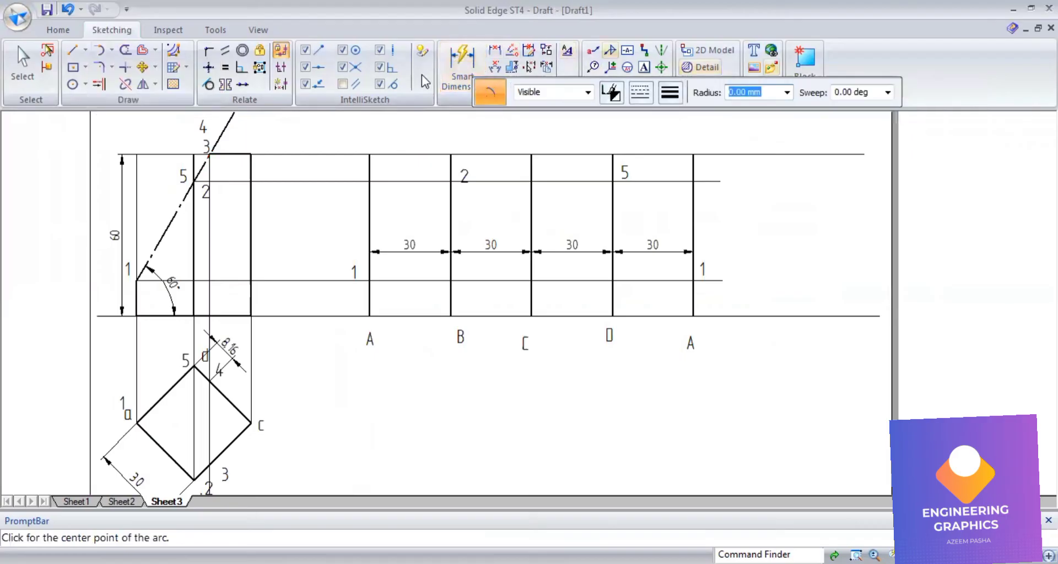
click(670, 92)
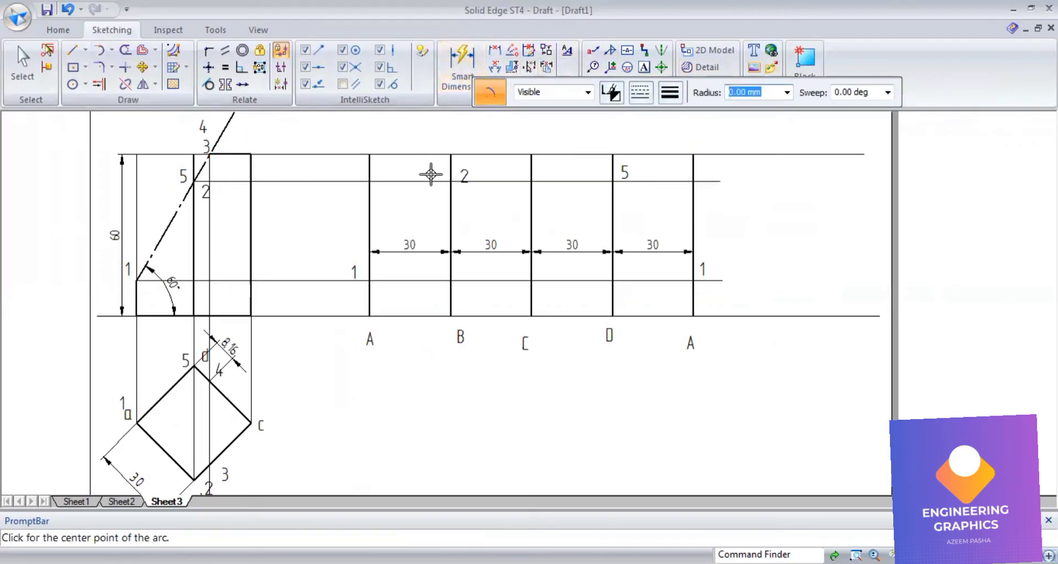
click(451, 153)
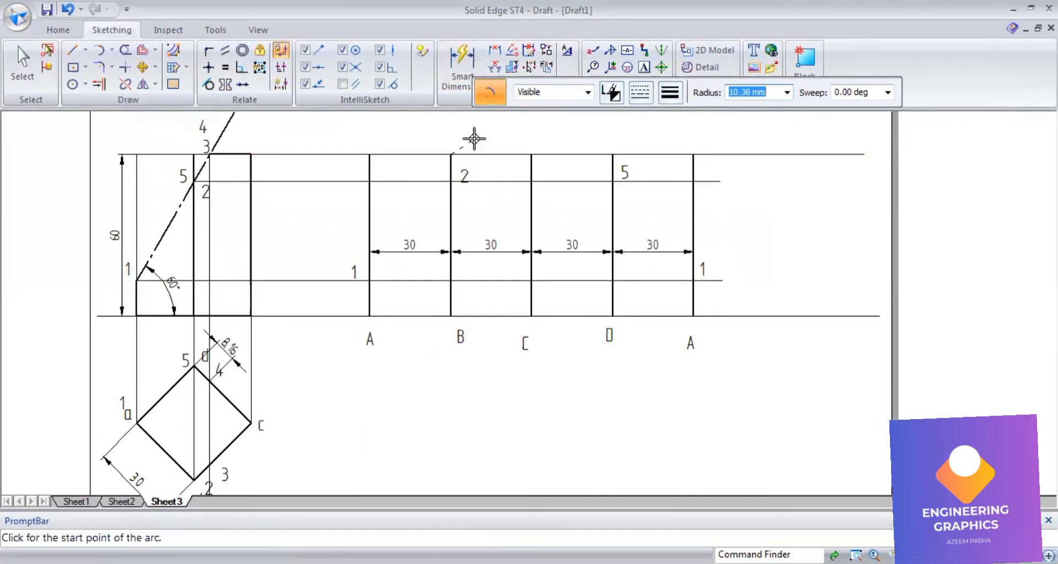
text(8.16)
key(Tab)
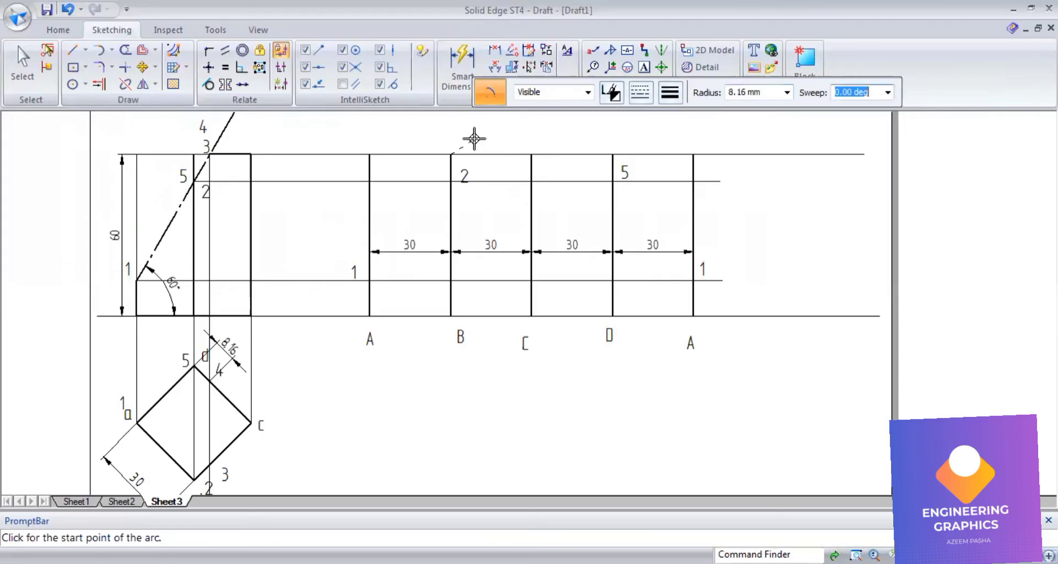
click(478, 154)
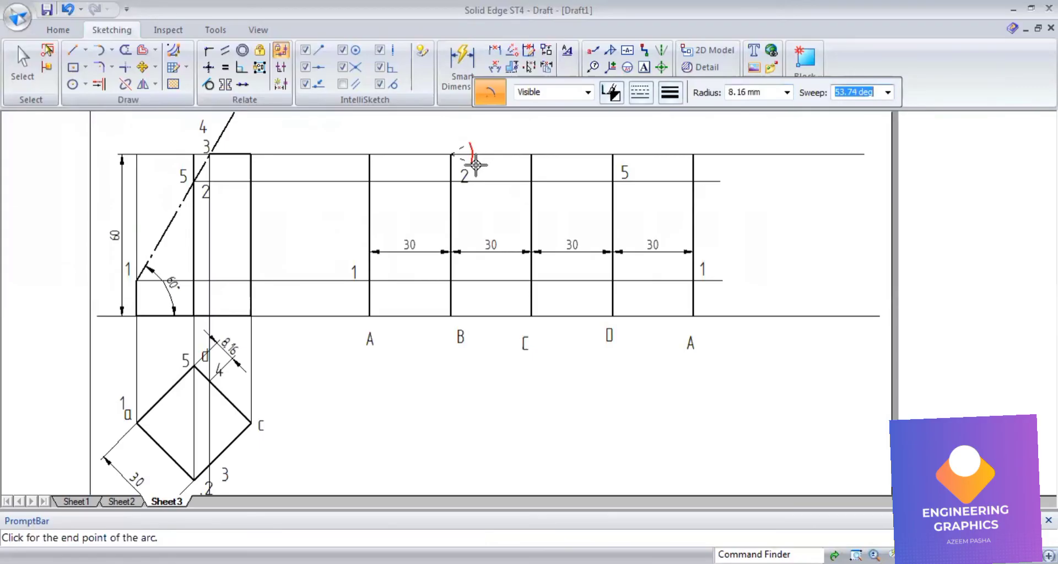
click(477, 164)
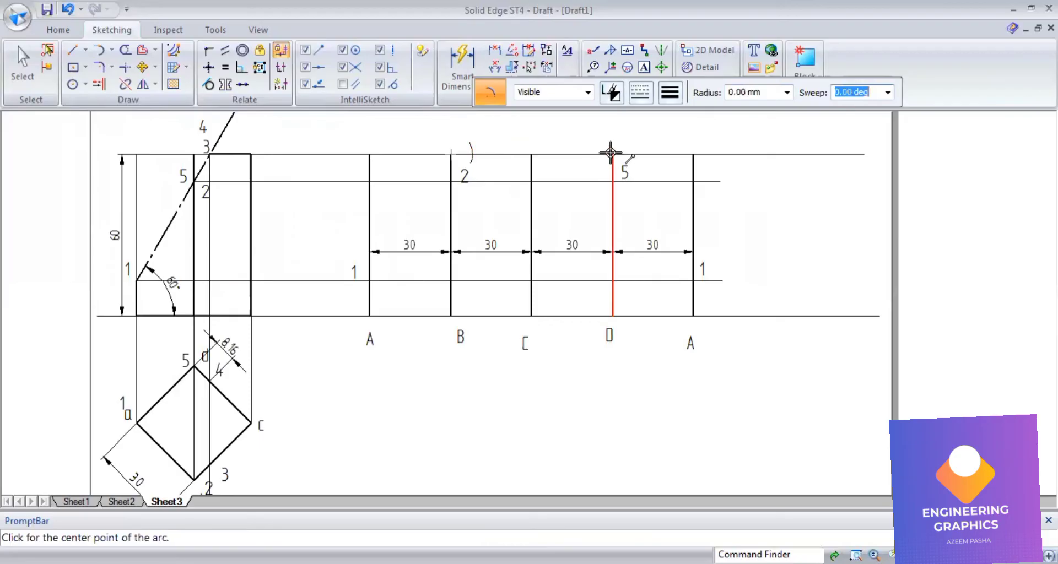
- Draw an 8.16 mm radius arc centred on the upper end of line D, crossing the development's upper line towards C
click(611, 153)
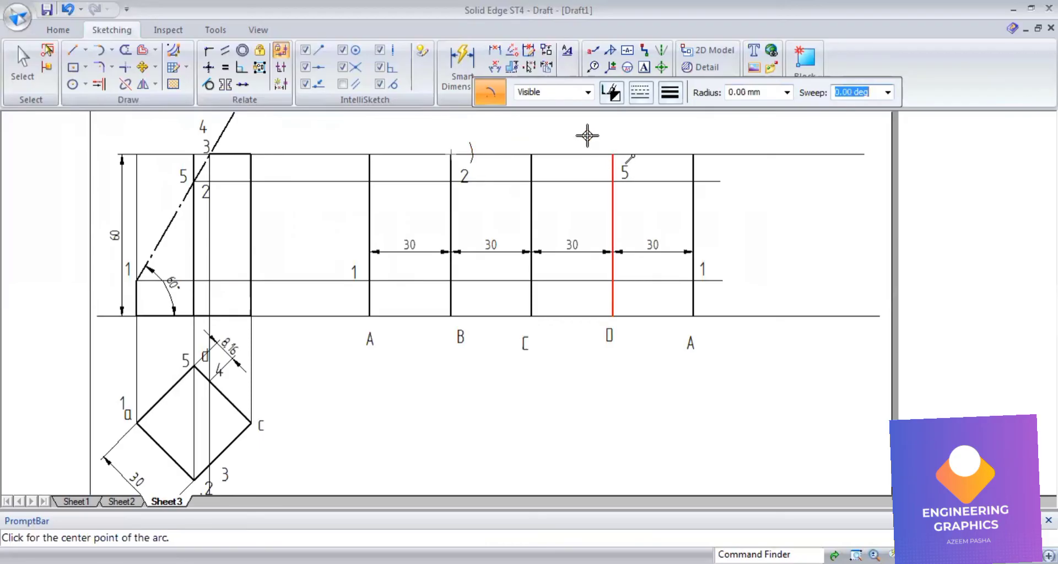
click(733, 94)
key(BackSpace)
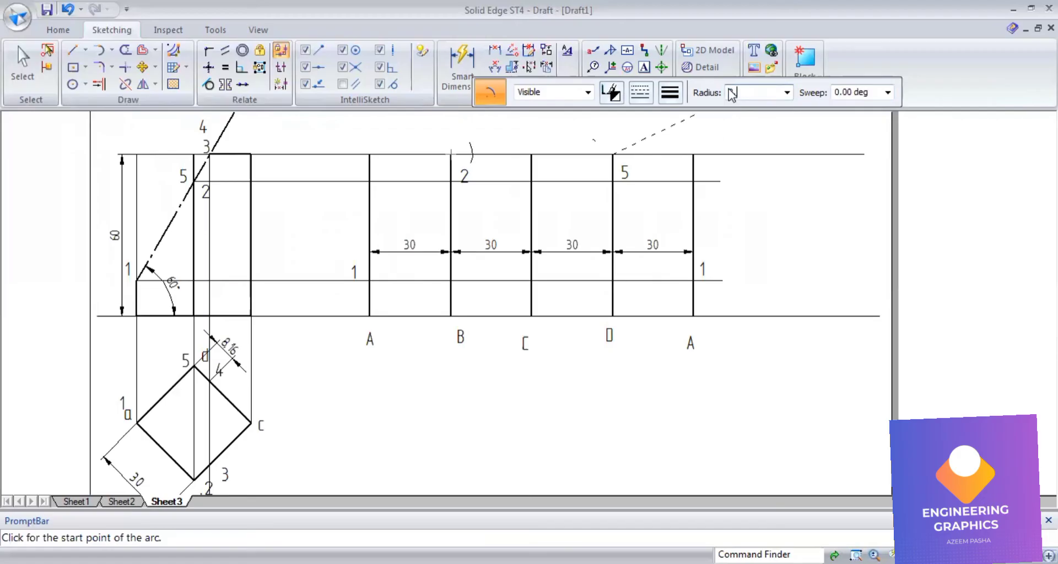
key(Tab)
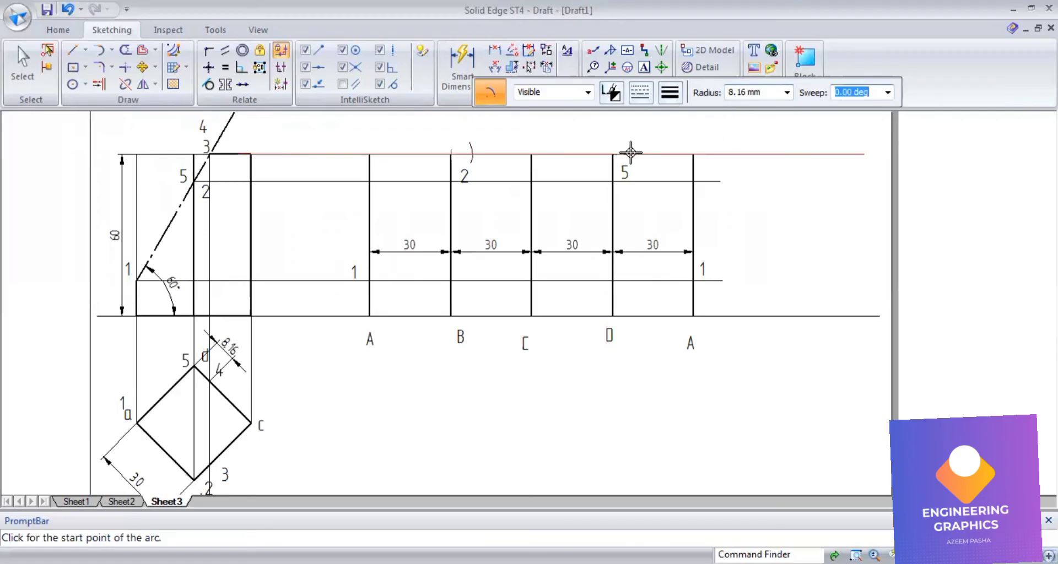
click(590, 157)
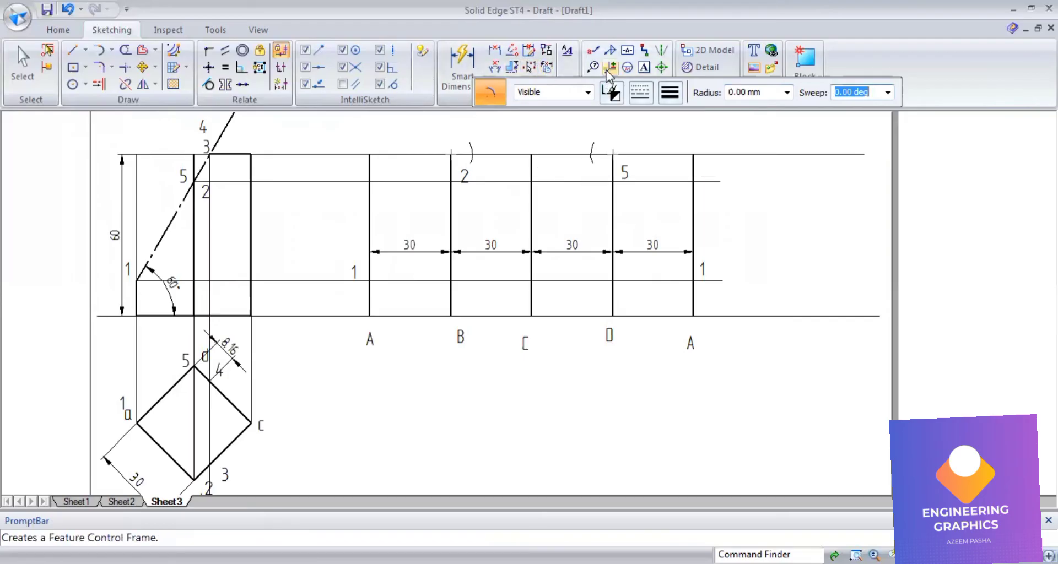
- Label the arc intersections on the development's upper line 3 beside line B and 4 beside line D
click(479, 133)
click(480, 134)
text(3)
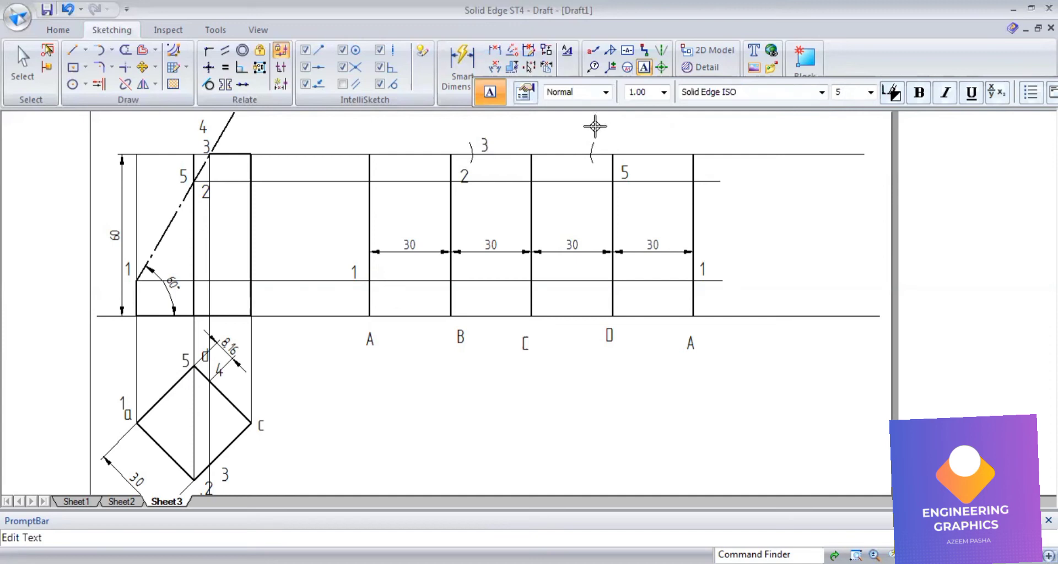
click(595, 127)
text(4)
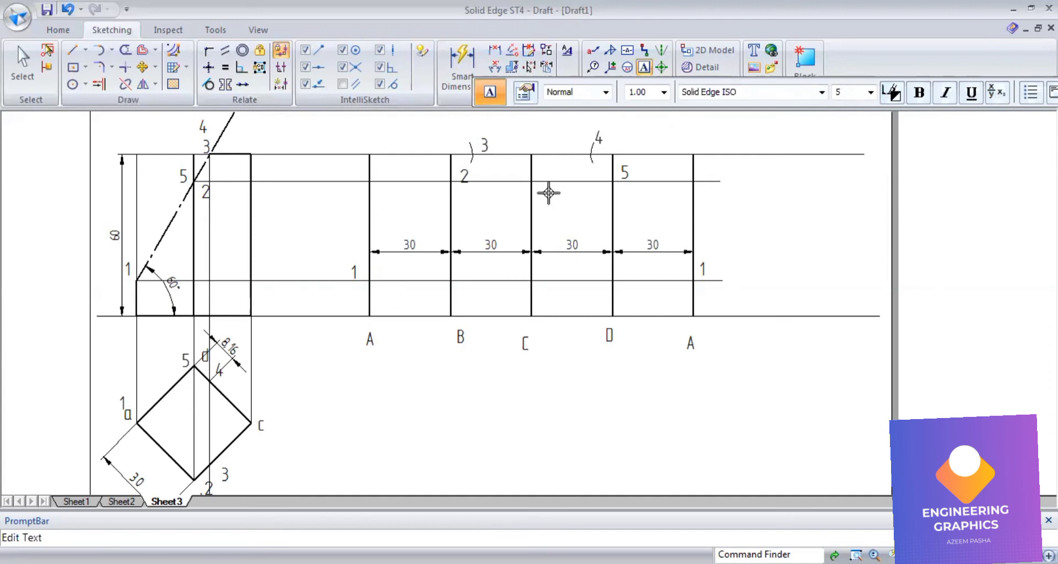
- Draw a thin line in the development from point 1 on the first line A to point 2 on line B
click(85, 50)
click(126, 69)
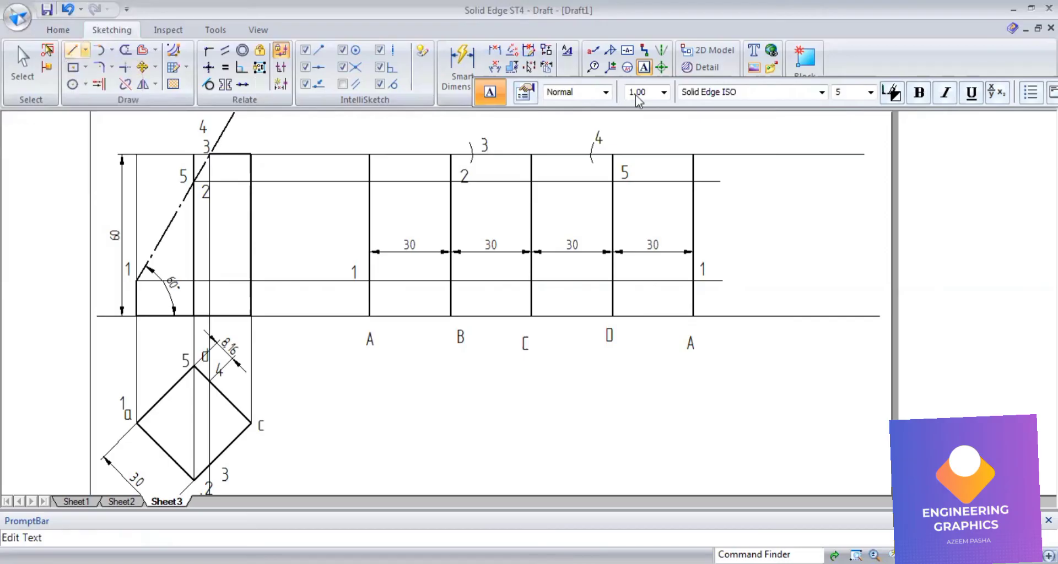
click(668, 92)
click(711, 144)
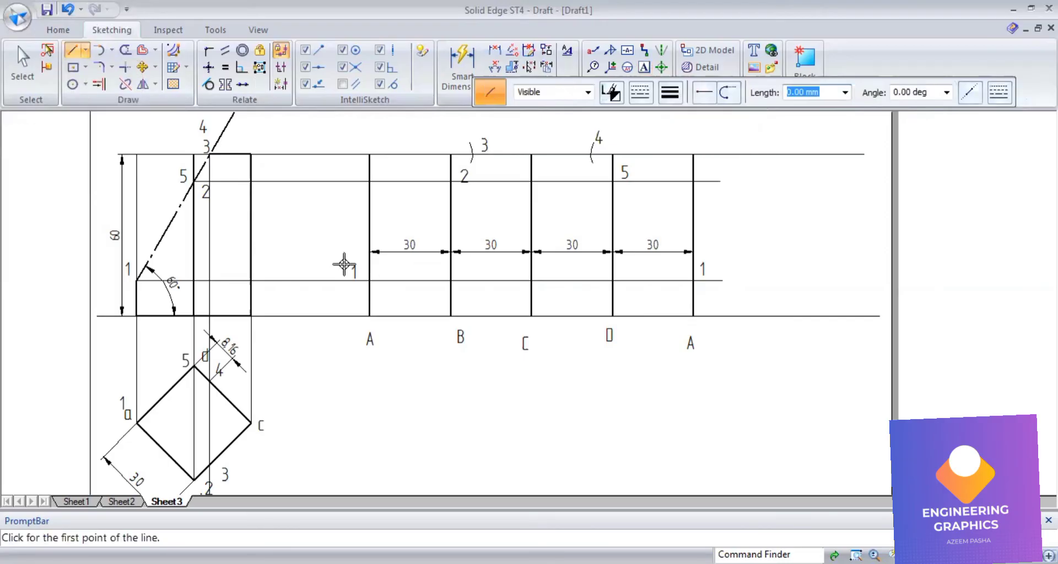
scroll(376, 283, up, 5)
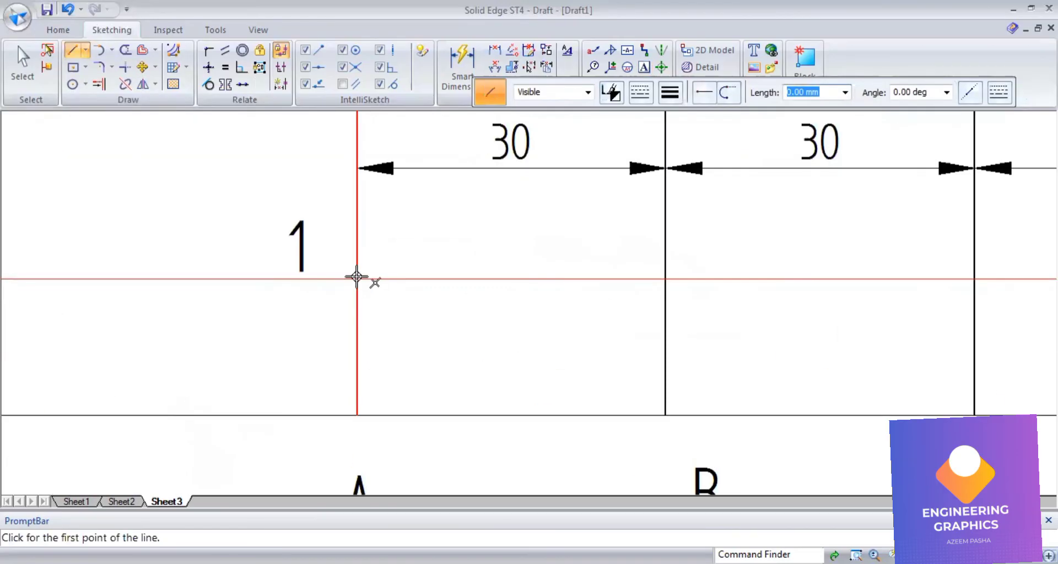
click(358, 279)
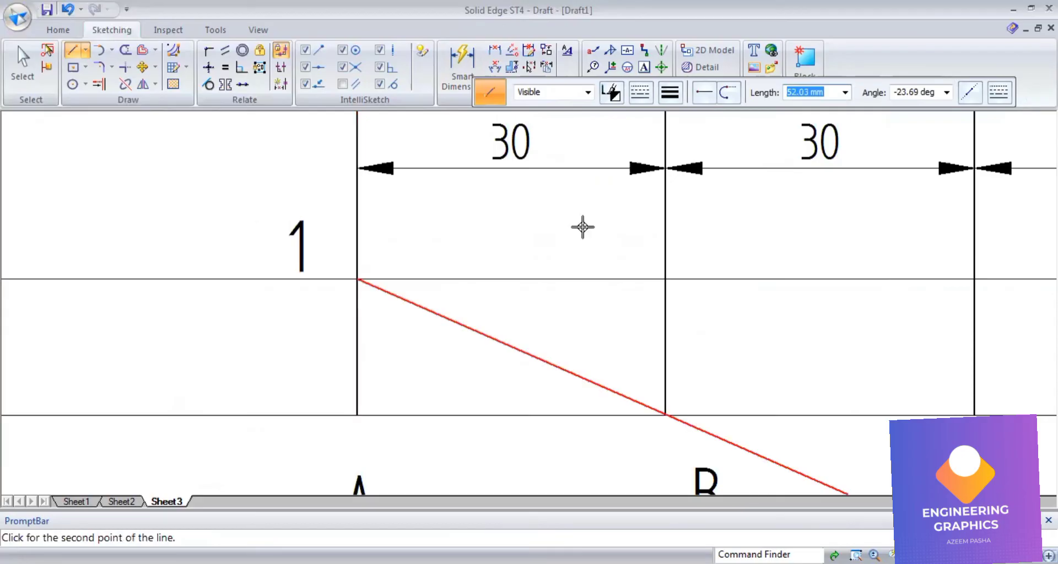
scroll(501, 208, down, 3)
scroll(490, 204, up, 3)
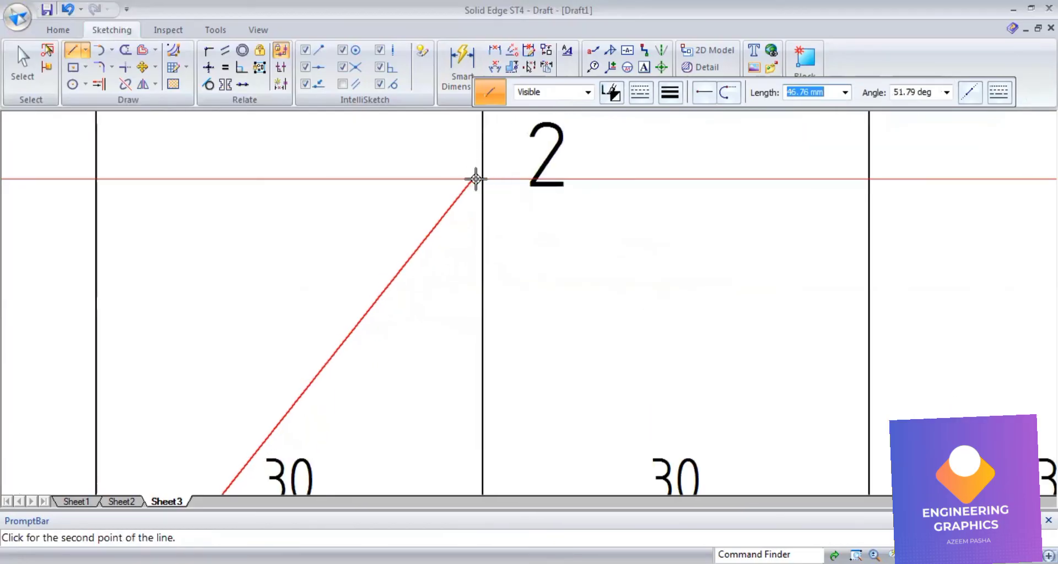
click(482, 180)
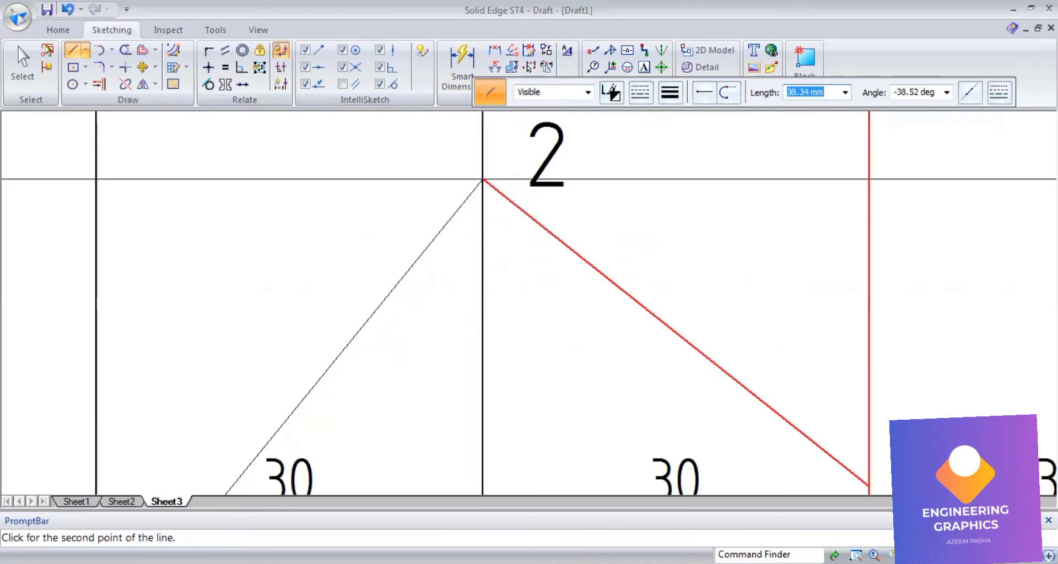
- Continue the development's cut outline from point 2 to arc intersection 3 and along the upper line to arc intersection 4
scroll(501, 172, down, 3)
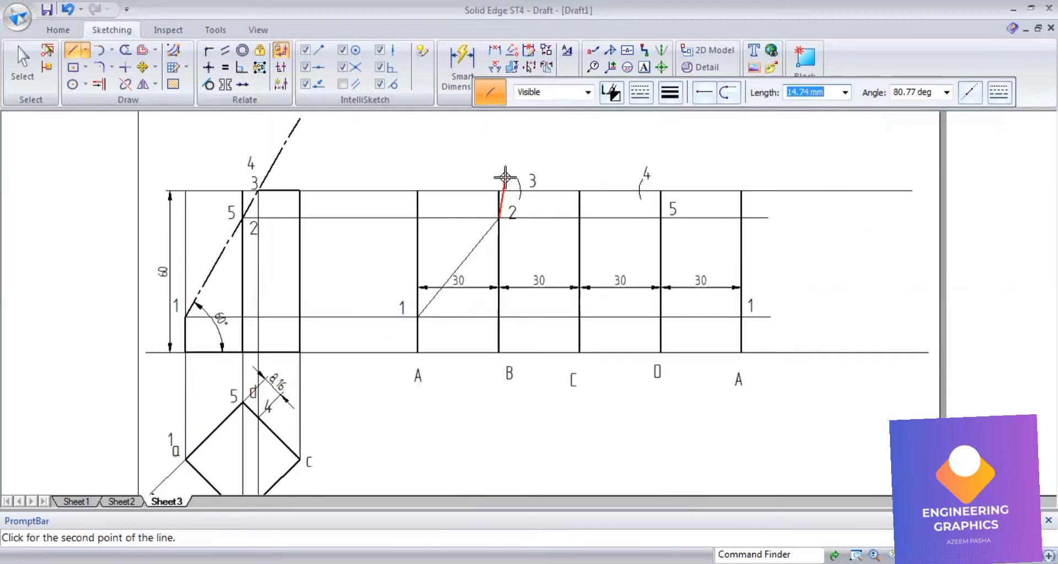
scroll(524, 186, up, 3)
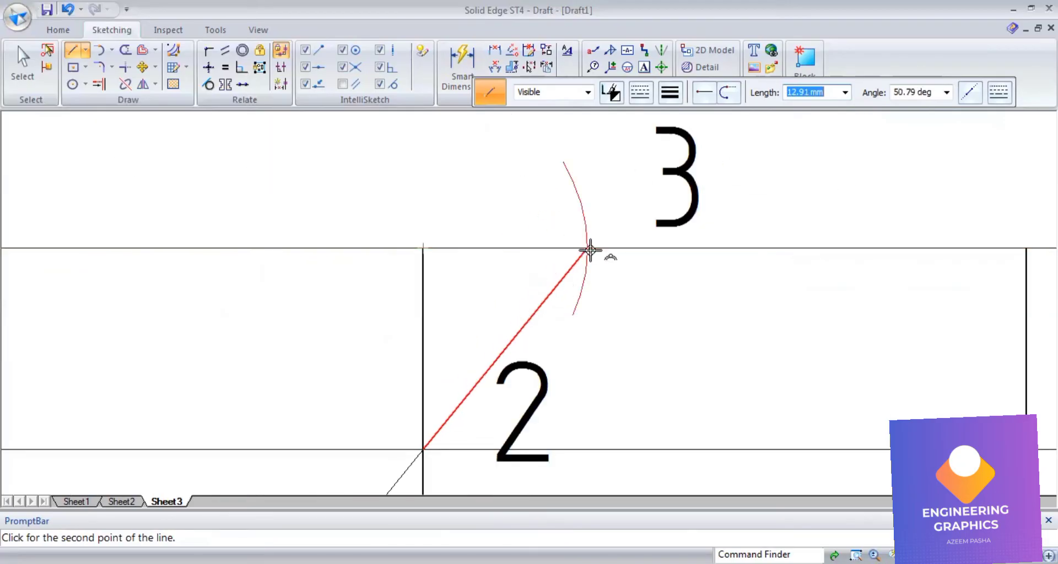
scroll(589, 250, up, 2)
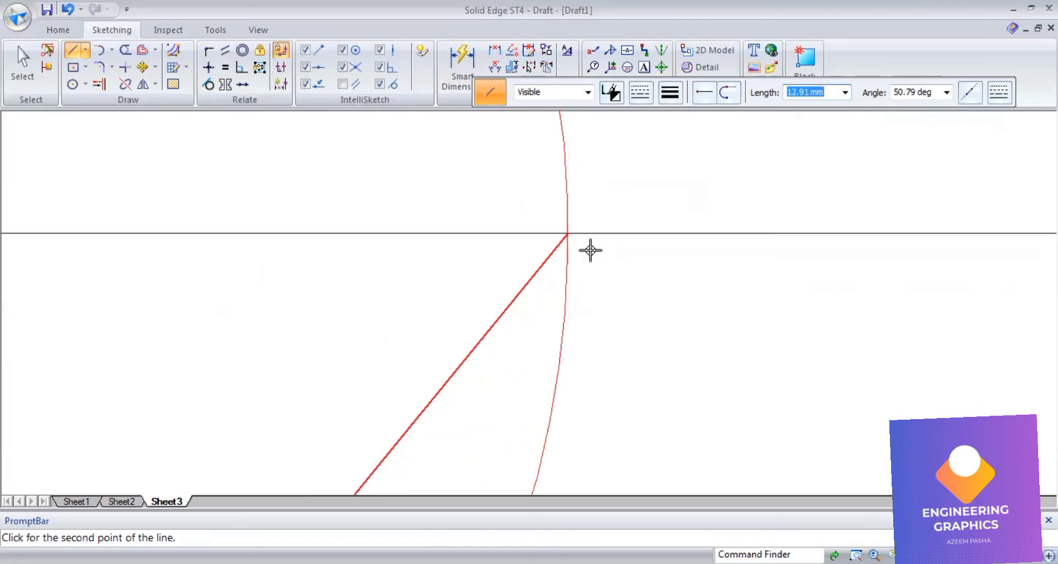
click(567, 233)
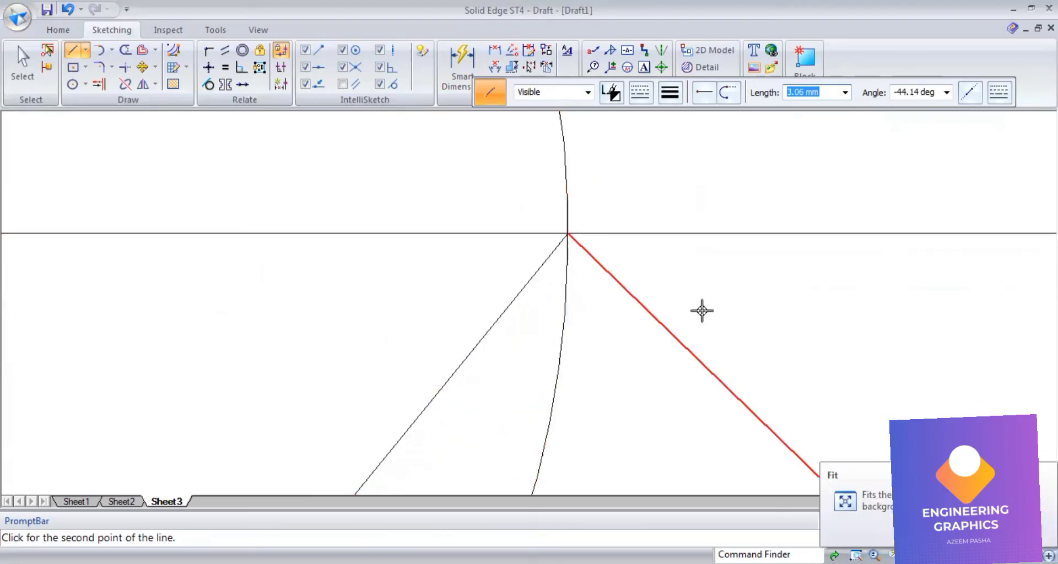
scroll(702, 311, down, 3)
scroll(602, 189, up, 3)
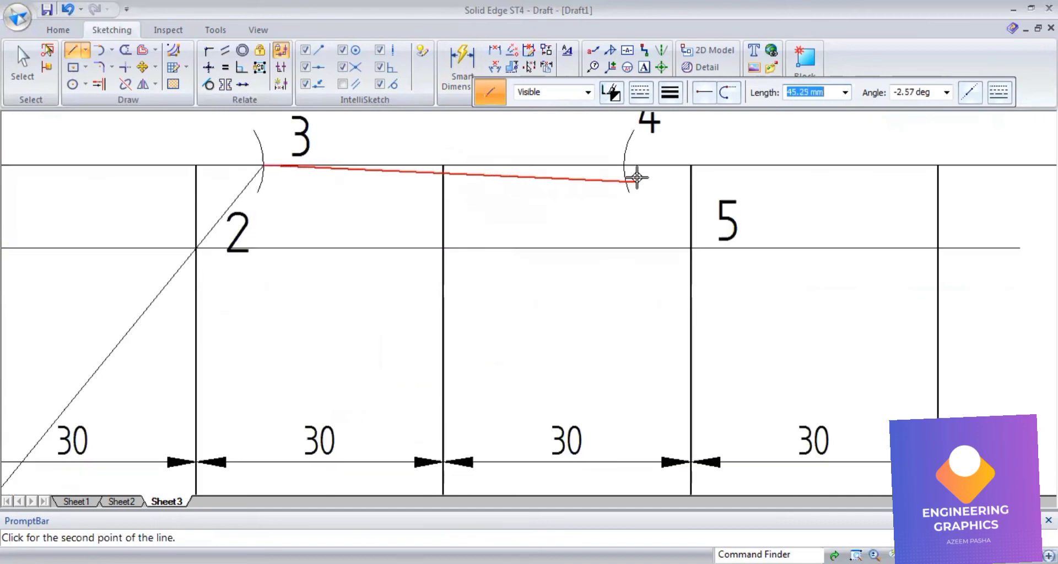
scroll(628, 172, up, 3)
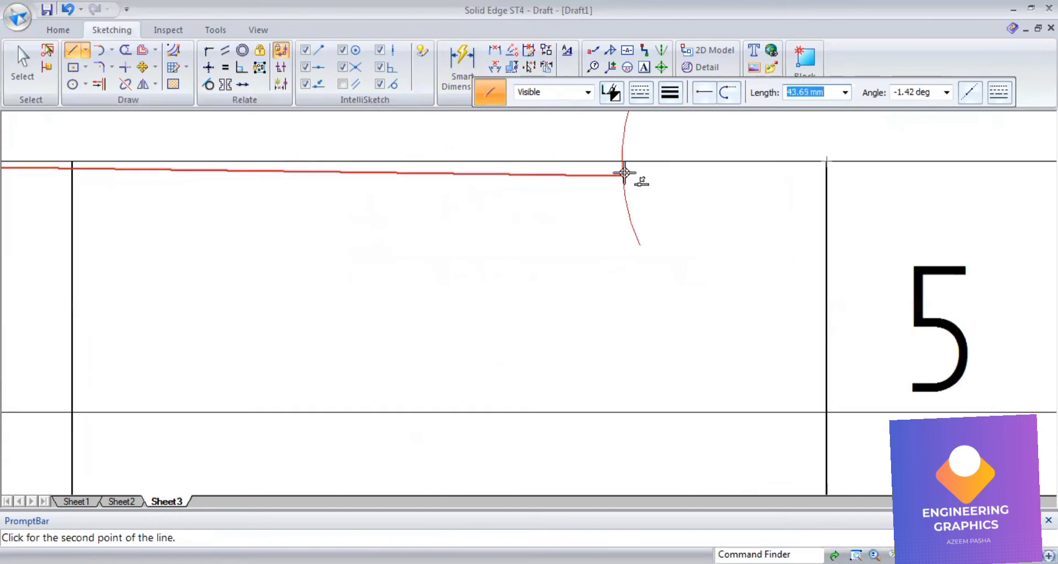
click(623, 162)
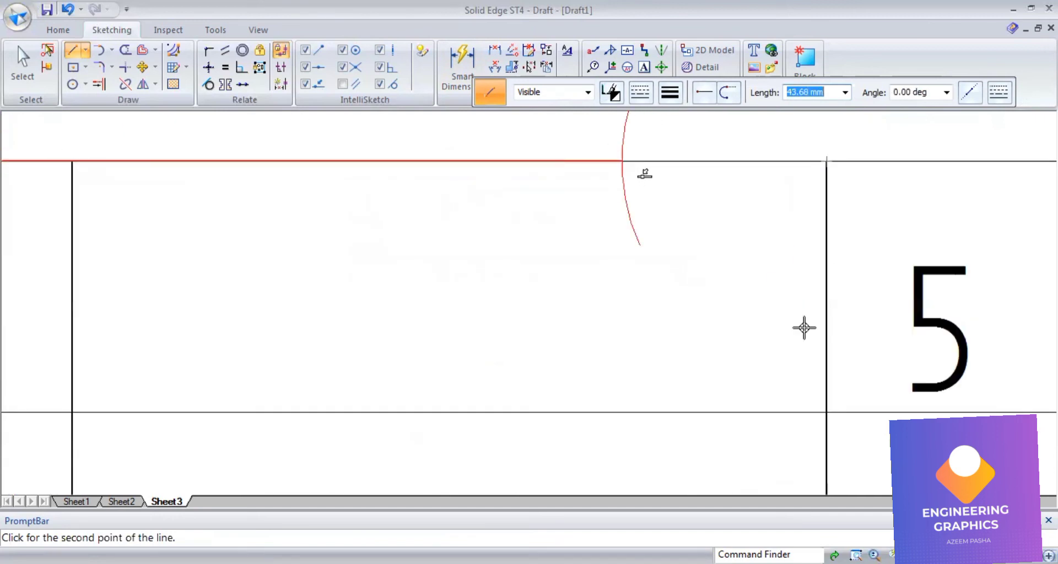
- Continue the cut outline from point 4 through point 5 on line D to point 1 on the closing line A
scroll(609, 237, down, 5)
scroll(589, 189, up, 5)
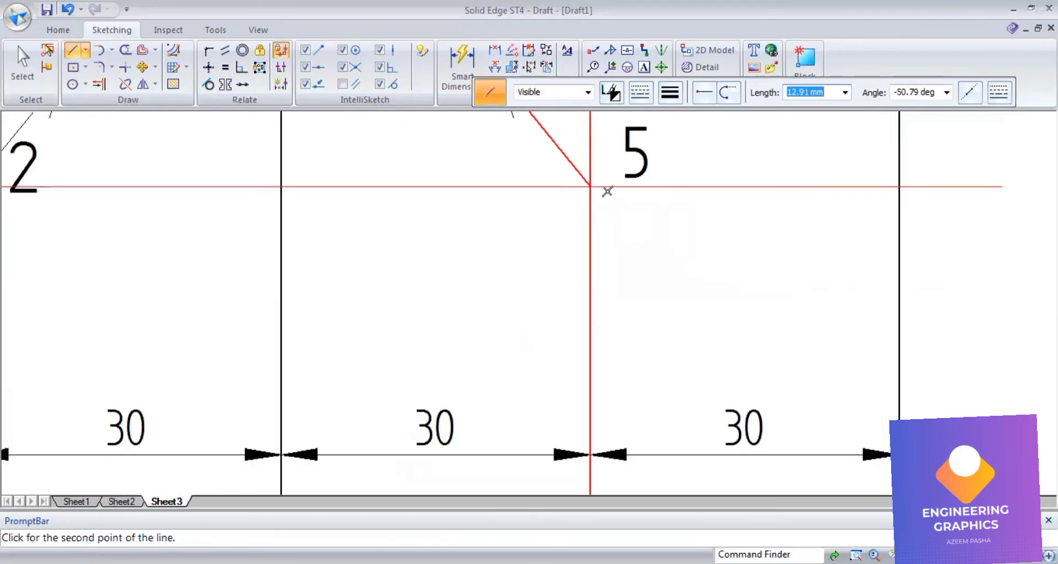
scroll(717, 340, down, 5)
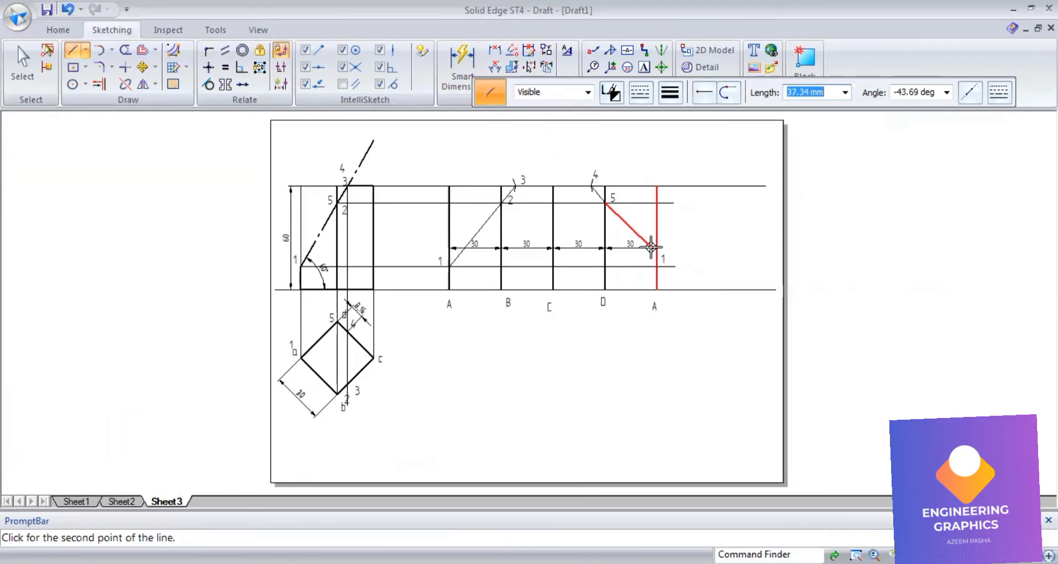
scroll(653, 266, up, 4)
scroll(656, 265, up, 1)
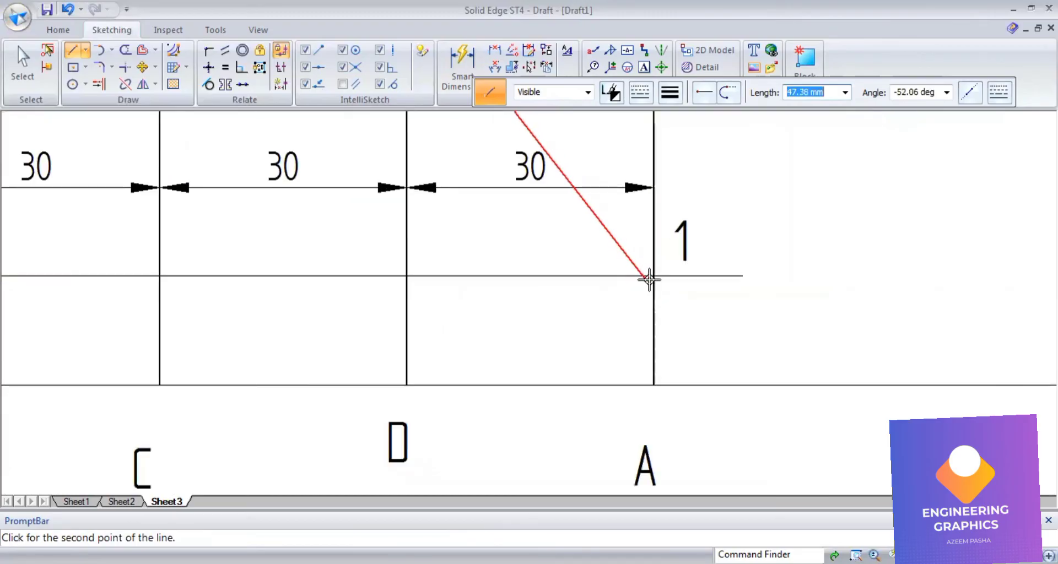
click(654, 346)
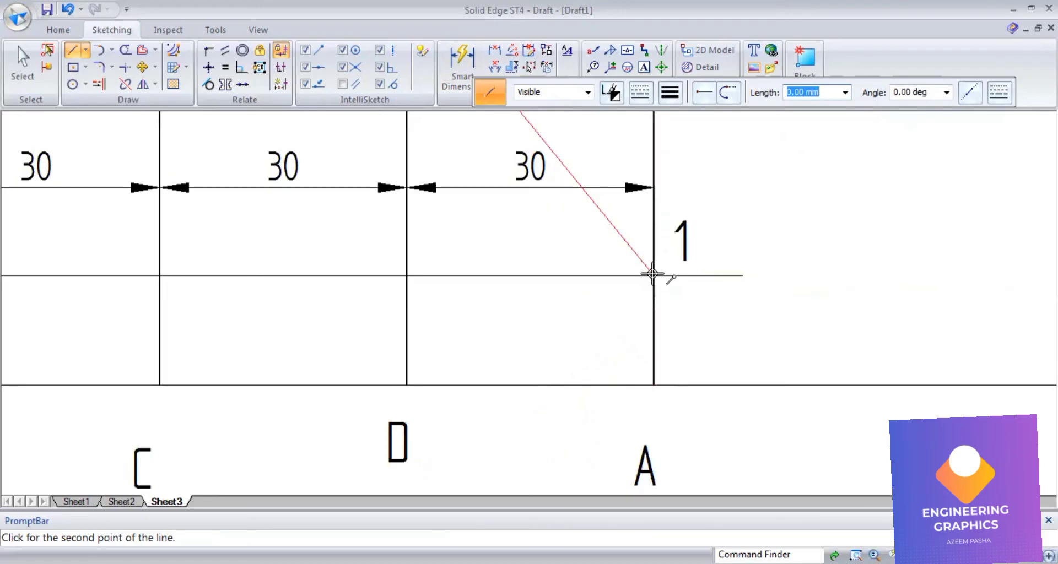
- Extend the outline down the closing line A to the base, and draw the 120 mm base line back to the first line A
click(669, 393)
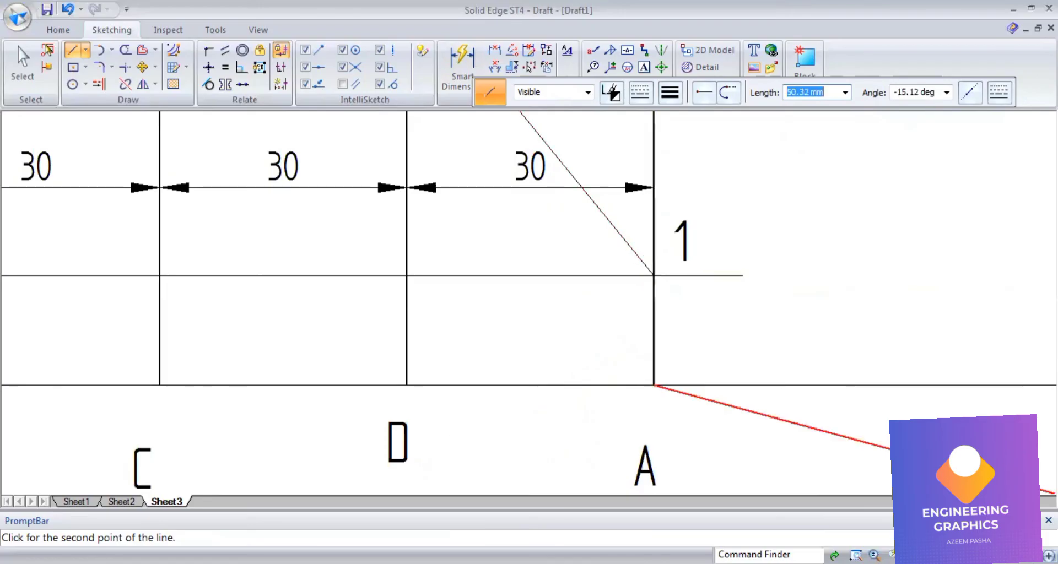
key(ctrl+f)
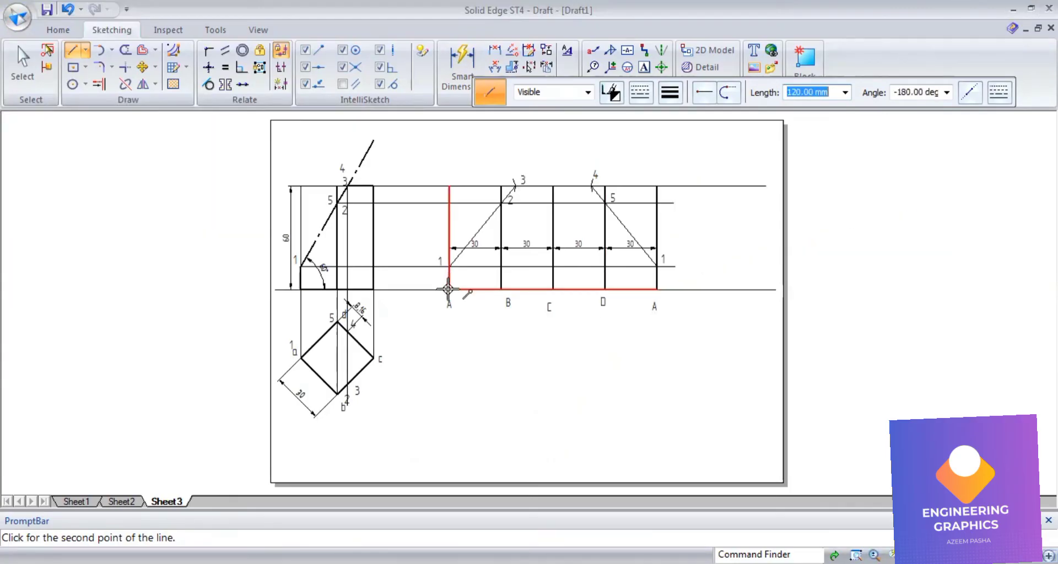
key(Escape)
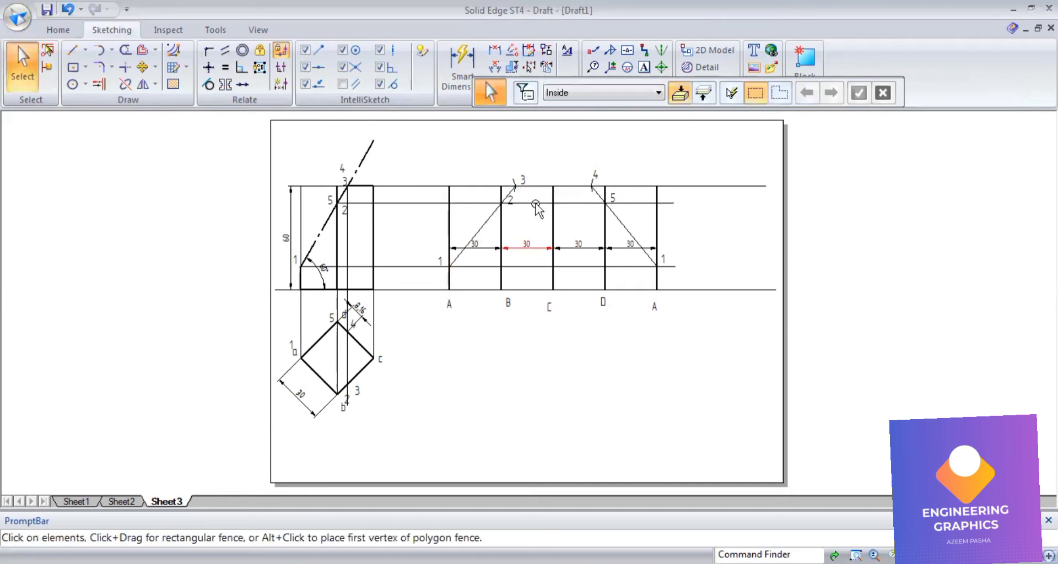
- Apply a thicker line width to the development's cut outline segments 1-2-3-4-5-1 and the lower closing edge at A
key(l)
scroll(528, 191, up, 2)
scroll(506, 201, up, 2)
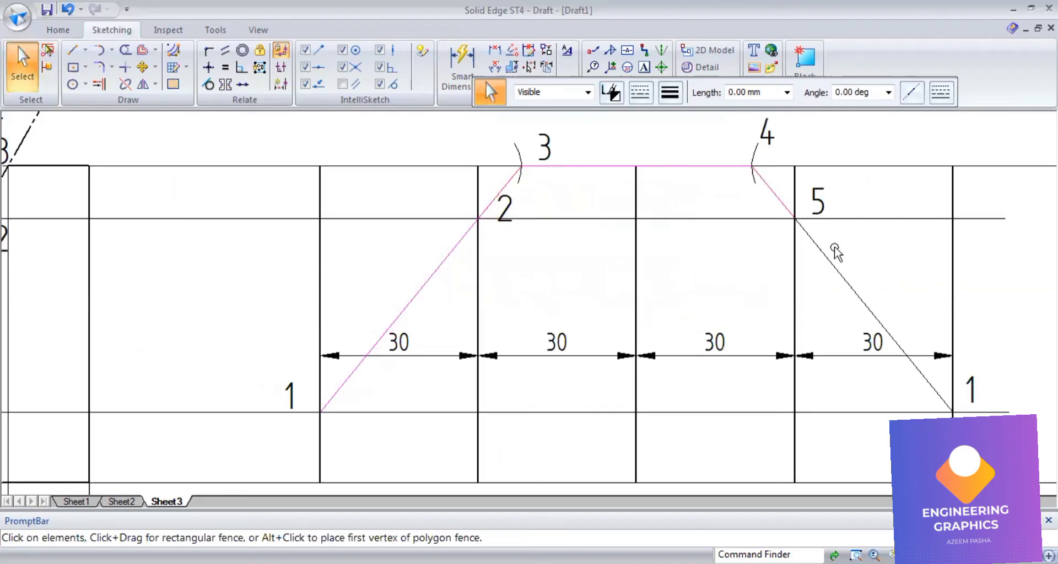
click(951, 411)
click(676, 102)
click(695, 175)
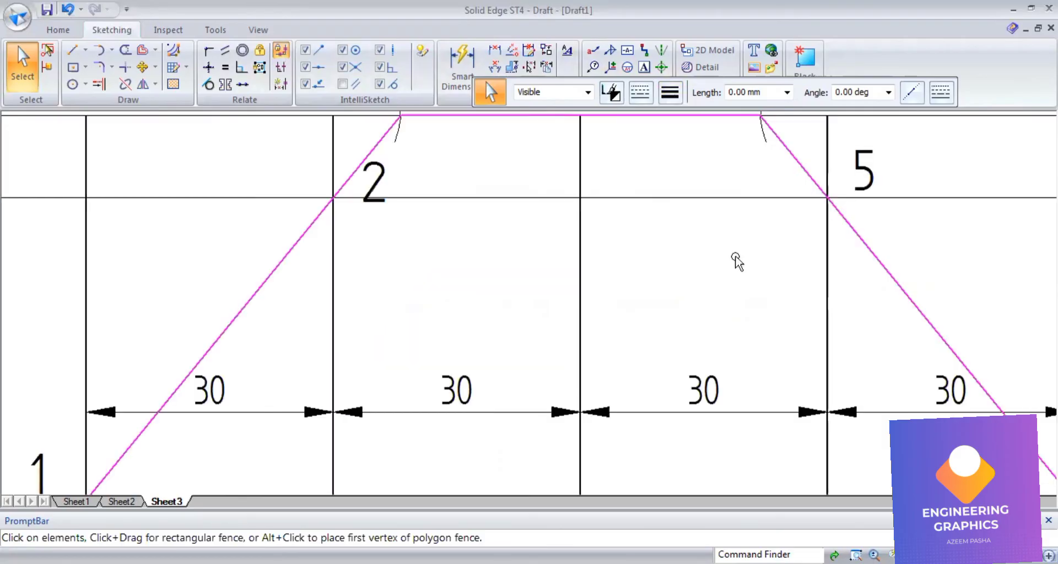
- Apply a thicker line width to the development's 120 mm base line
scroll(738, 259, down, 2)
scroll(738, 259, down, 1)
scroll(621, 444, up, 1)
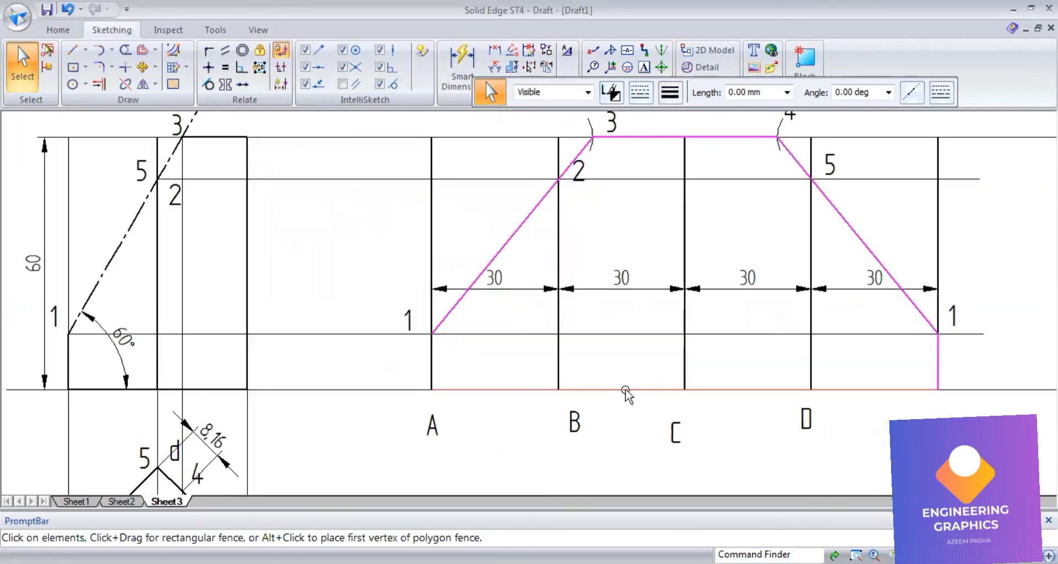
click(626, 390)
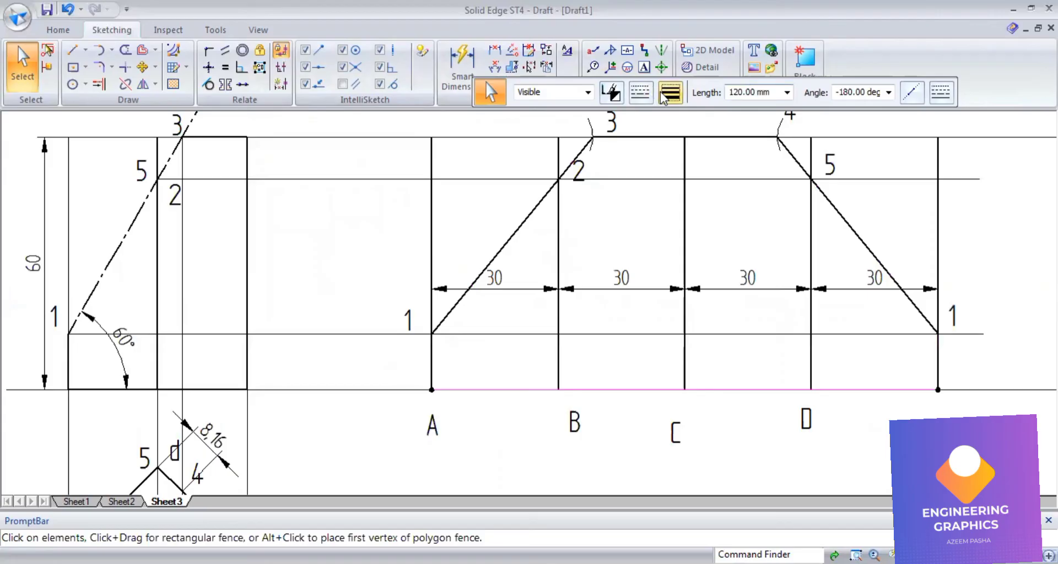
click(670, 92)
click(683, 154)
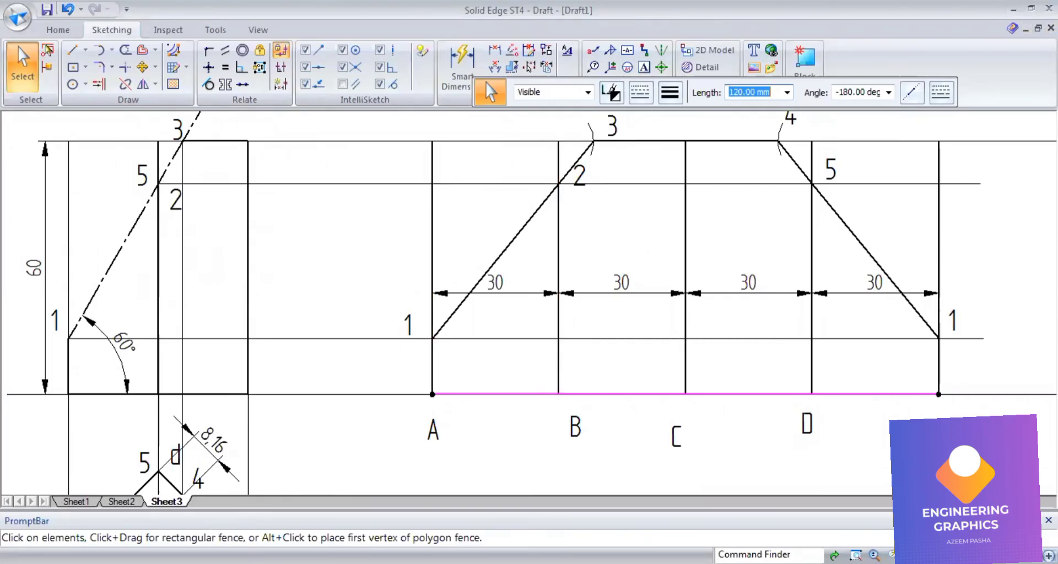
- Split the development's first line A at point 1 and line B at point 2
key(alt+Tab)
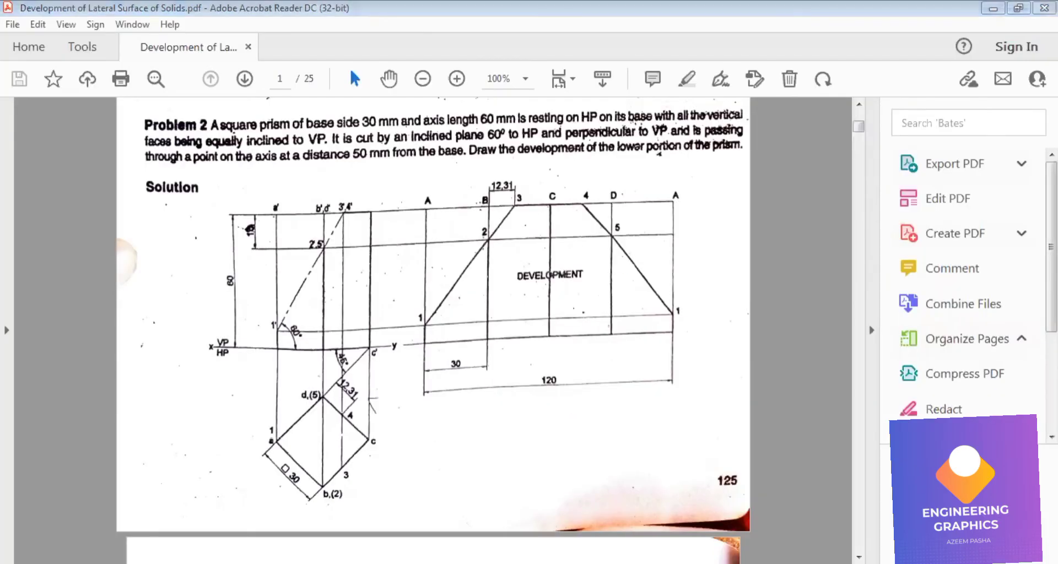
key(alt+Tab)
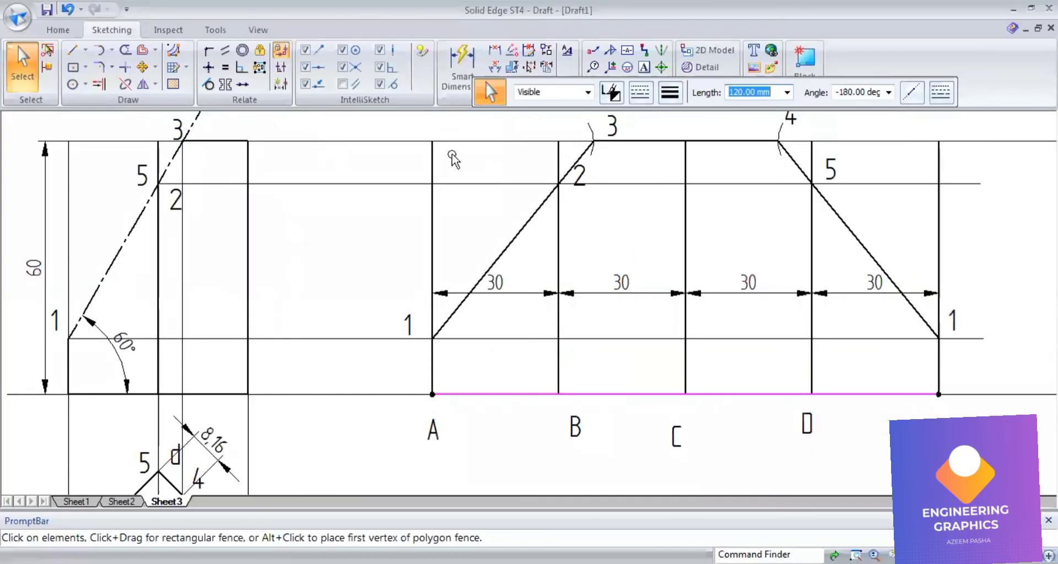
click(126, 83)
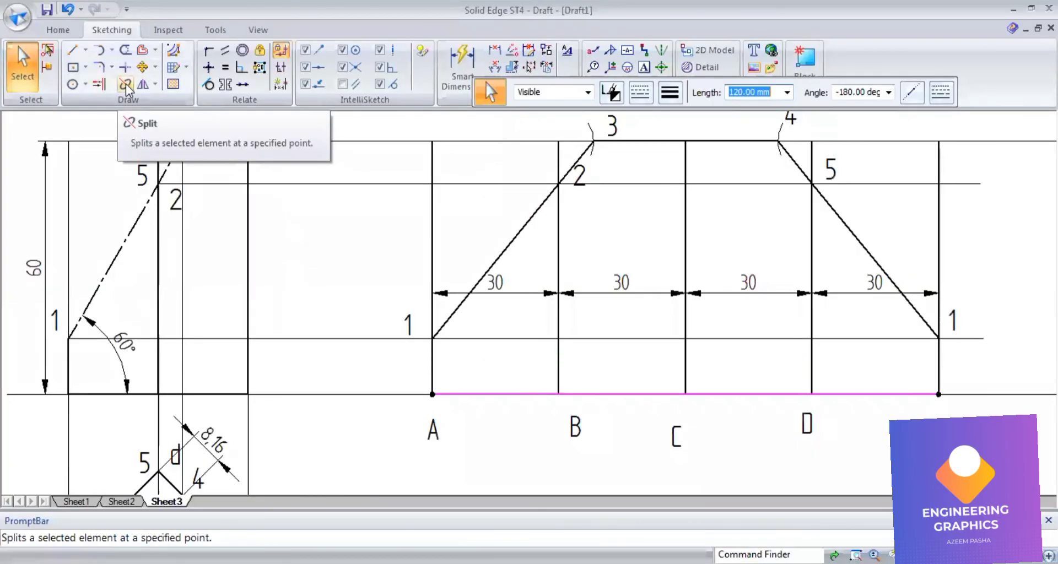
click(432, 330)
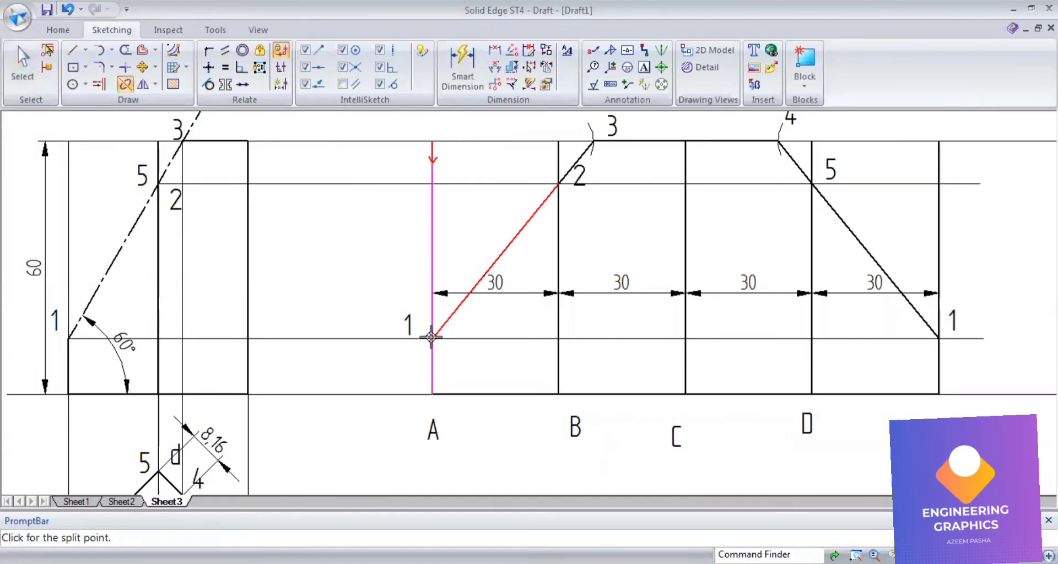
click(432, 337)
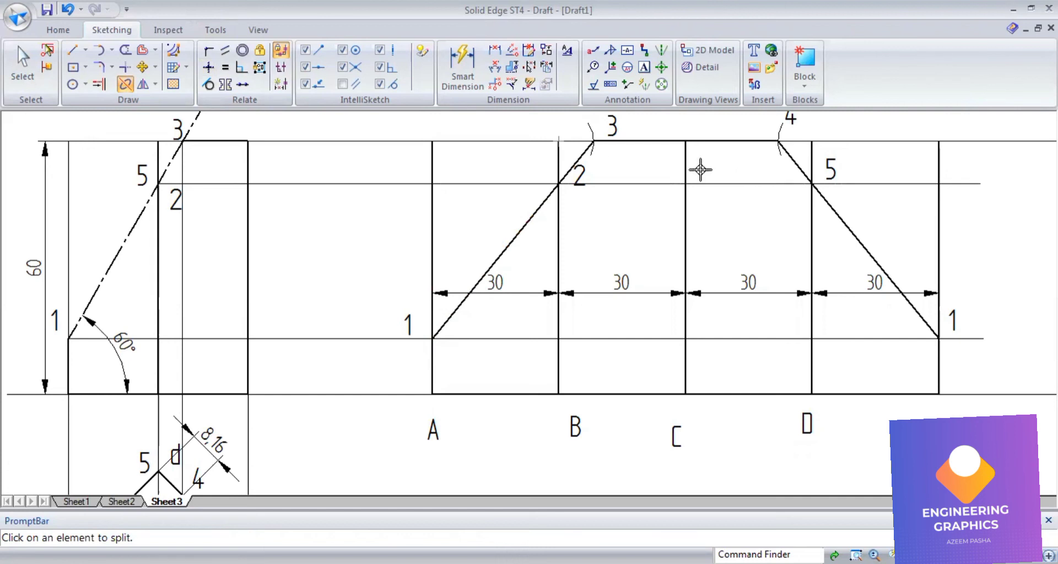
scroll(693, 171, up, 1)
click(524, 153)
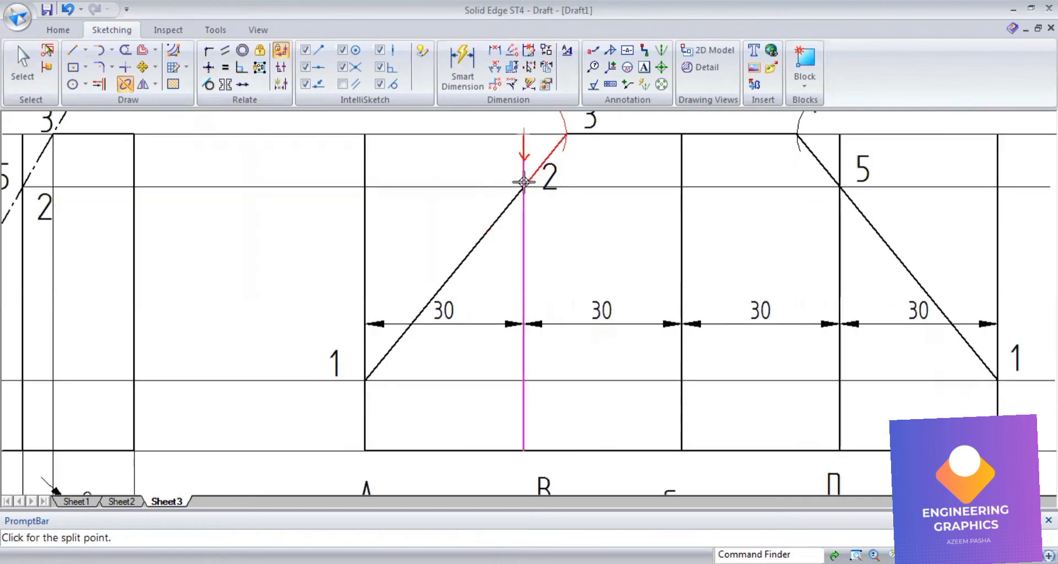
click(524, 186)
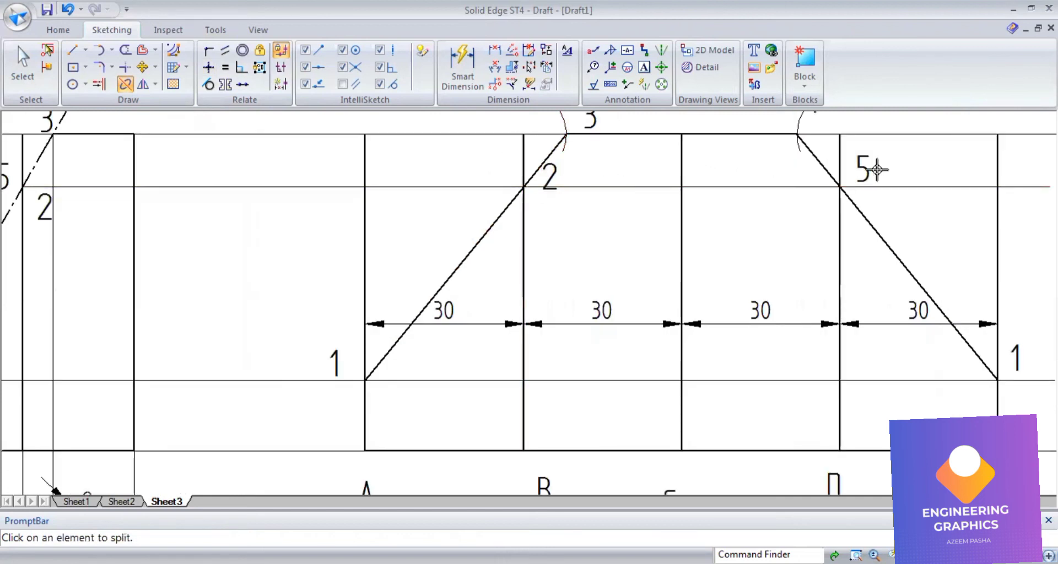
- Split the development's line D at point 5 and the closing line A at point 1
click(839, 163)
click(838, 187)
click(997, 158)
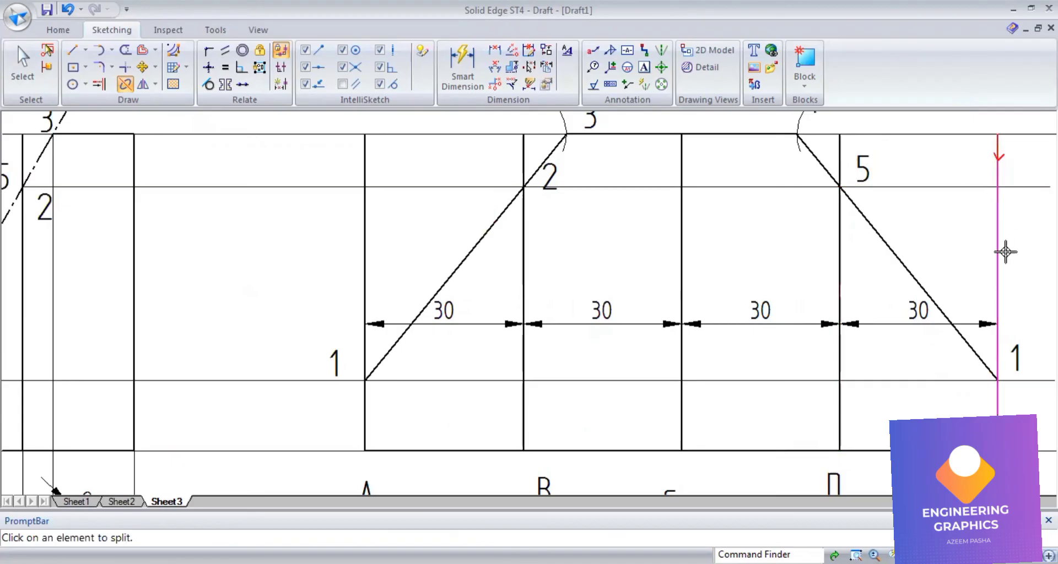
click(997, 379)
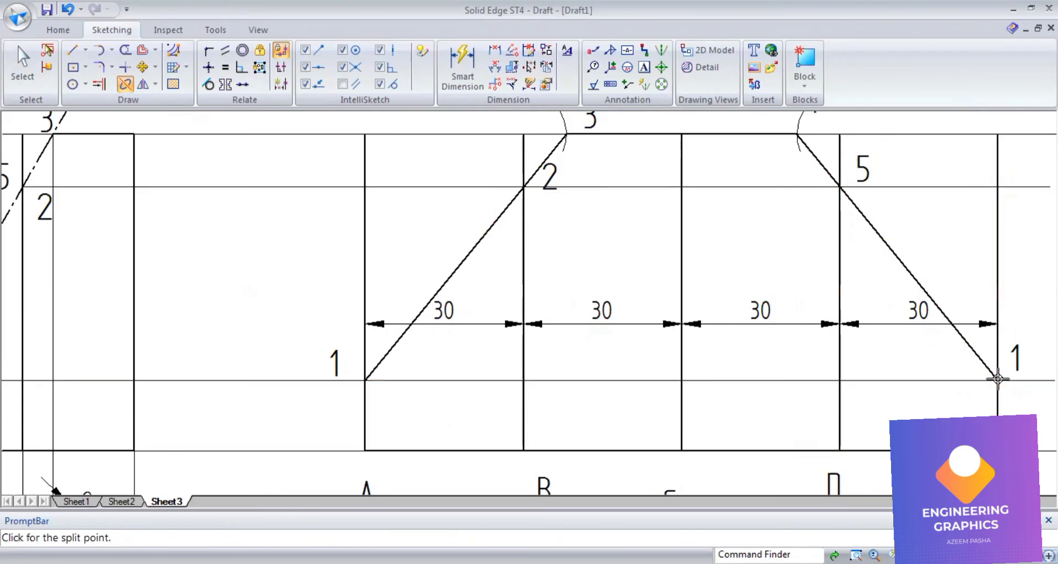
click(22, 69)
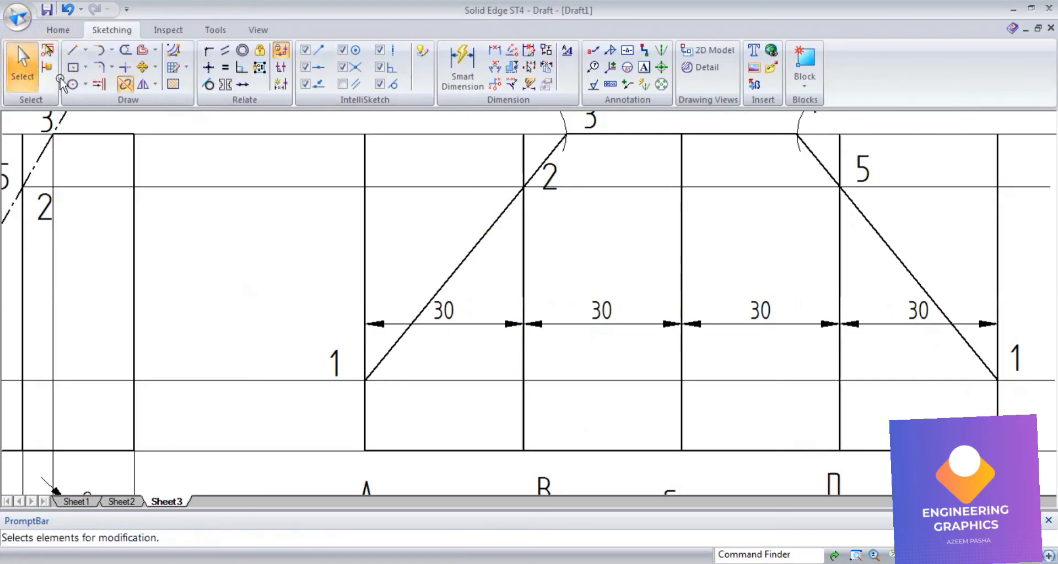
- Apply a thin line width to the development's upper segments above the cut on lines A, B, D and closing line A
click(364, 209)
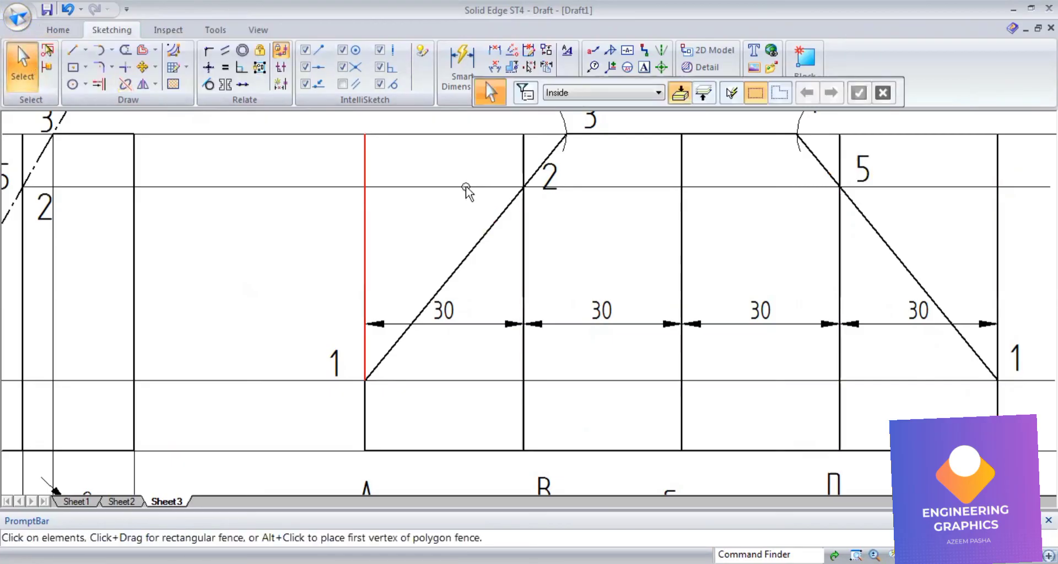
ctrl+click(525, 162)
ctrl+click(839, 157)
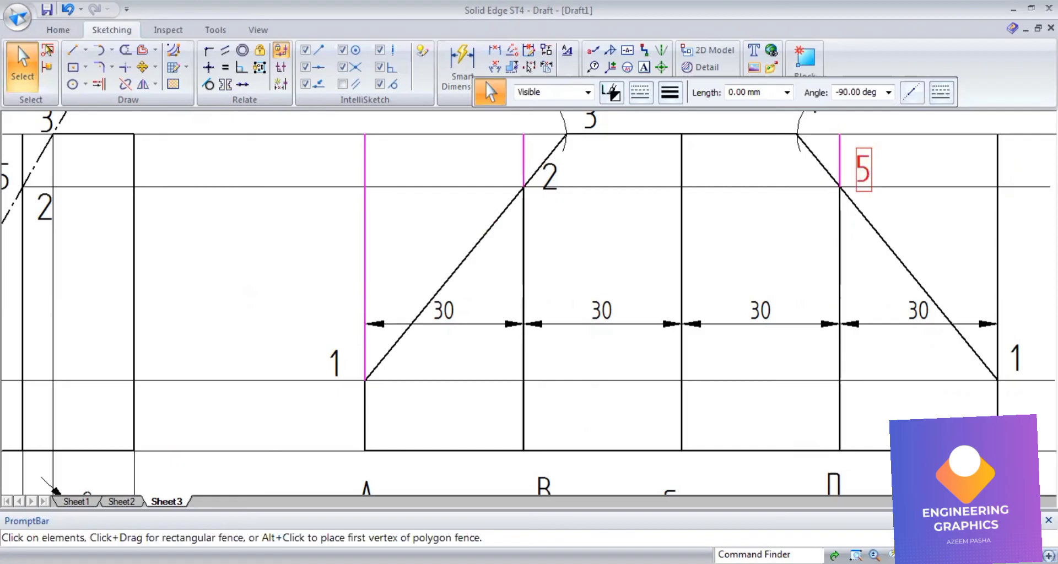
ctrl+click(996, 161)
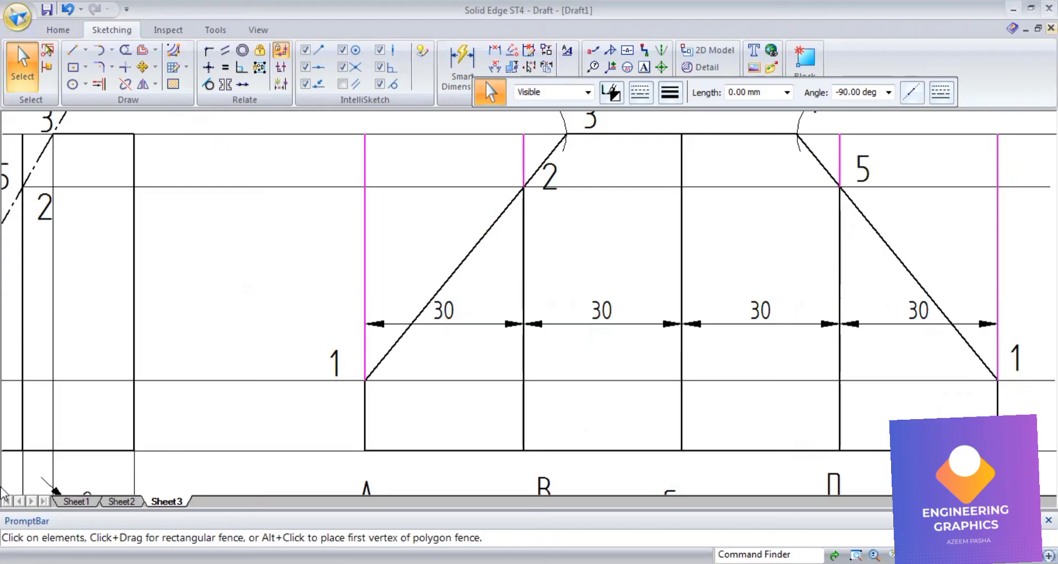
click(813, 431)
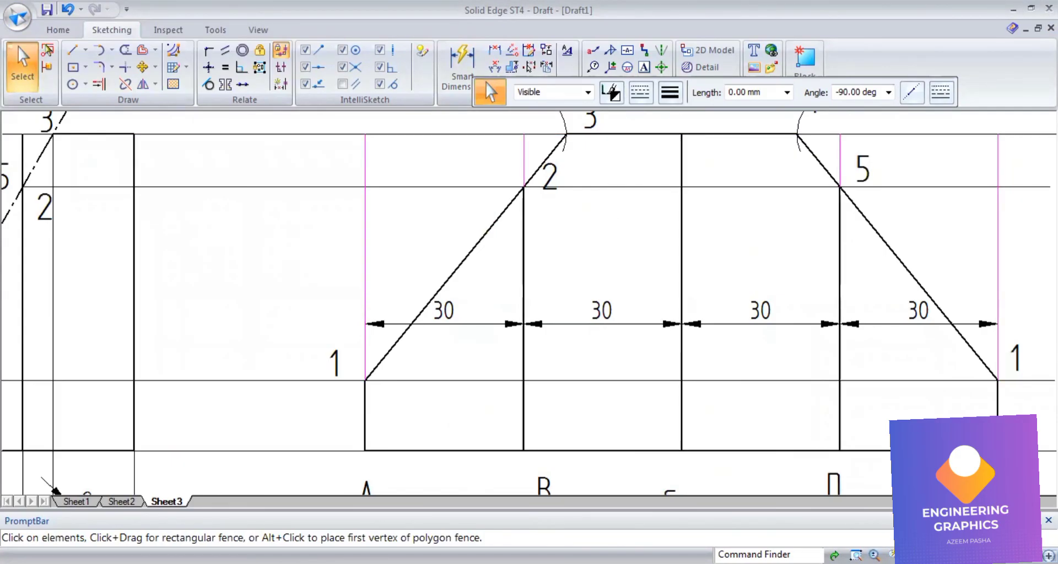
- Dimension the development's overall length between its two outer A lines, placing the dimension below the base letters
key(ctrl+shift+a)
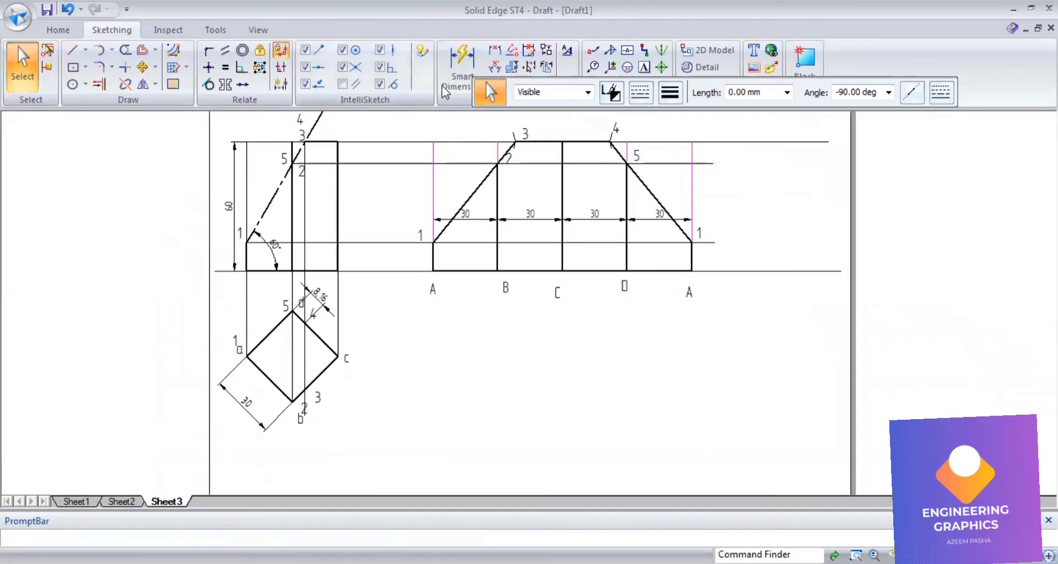
click(494, 50)
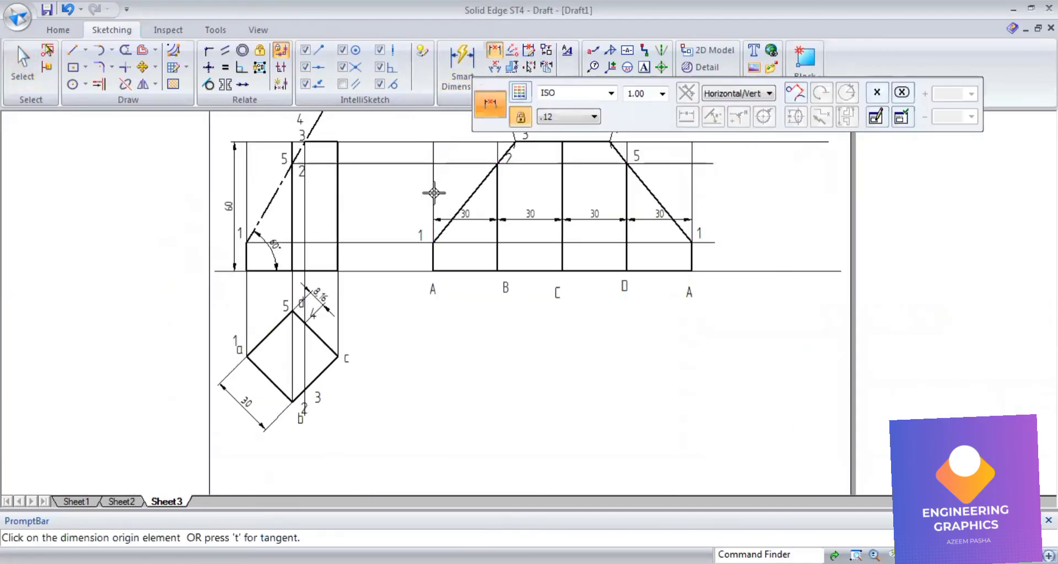
click(433, 181)
click(690, 200)
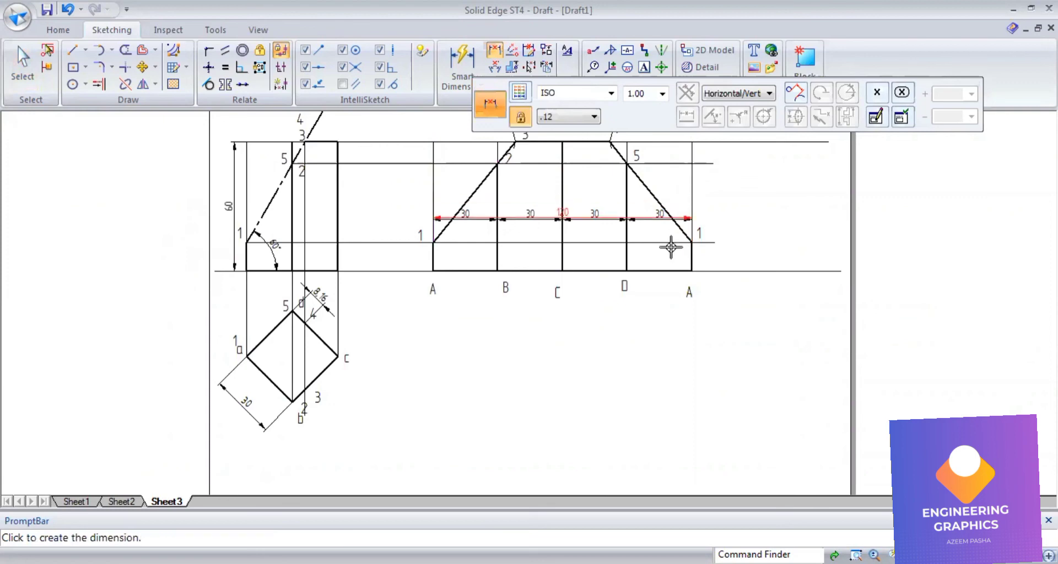
click(658, 341)
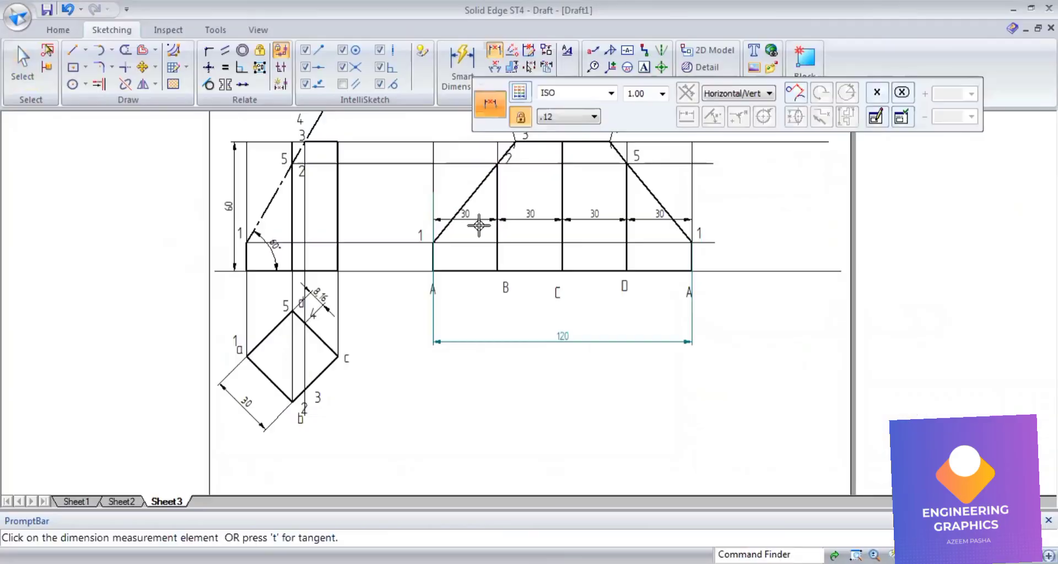
- Dimension the front view's middle vertical edge from the base up to point 2-5, placing it outside the 60 mm height dimension
click(478, 184)
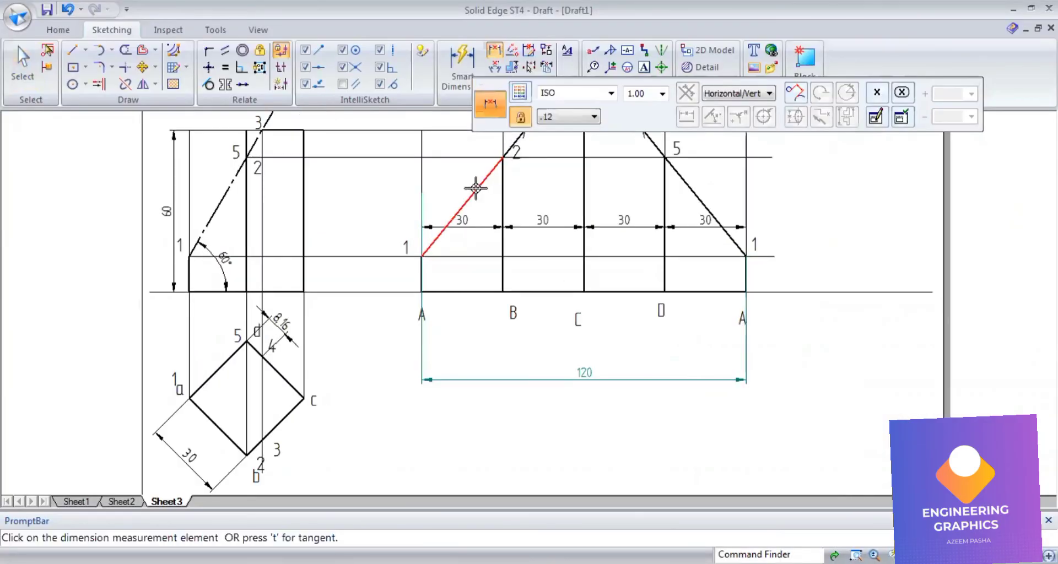
scroll(245, 146, up, 2)
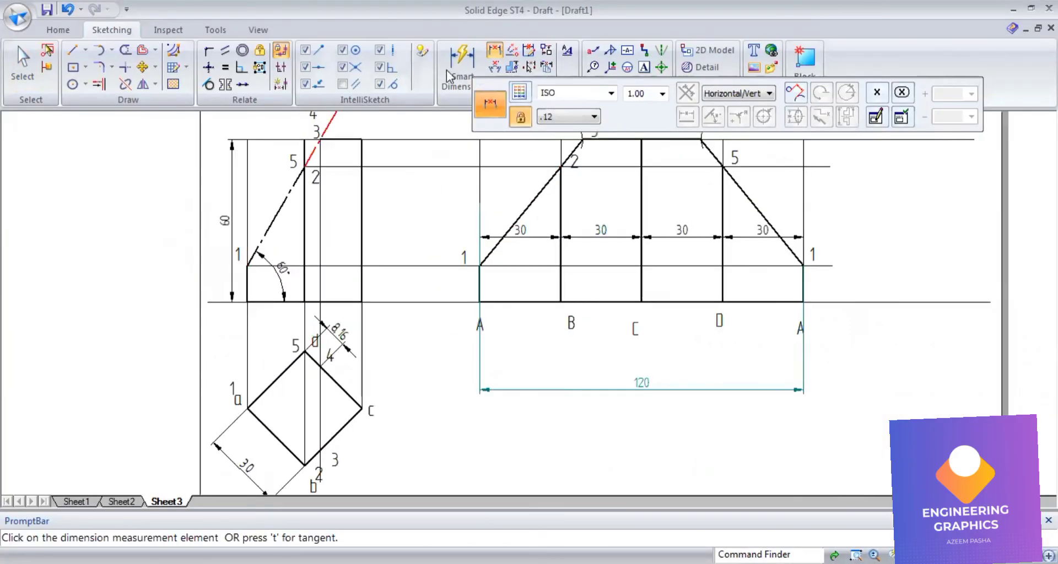
click(465, 65)
click(305, 218)
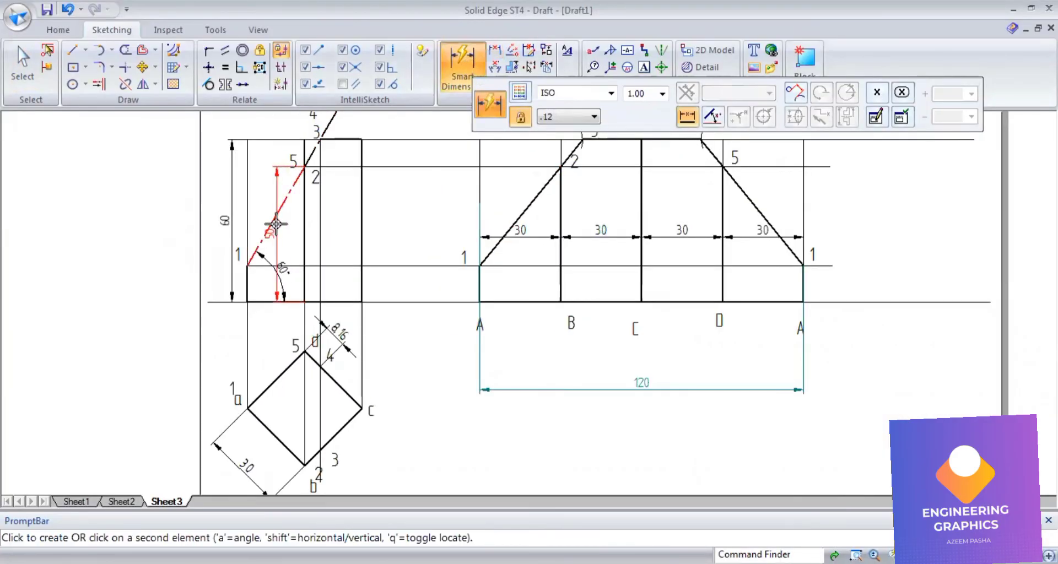
click(214, 226)
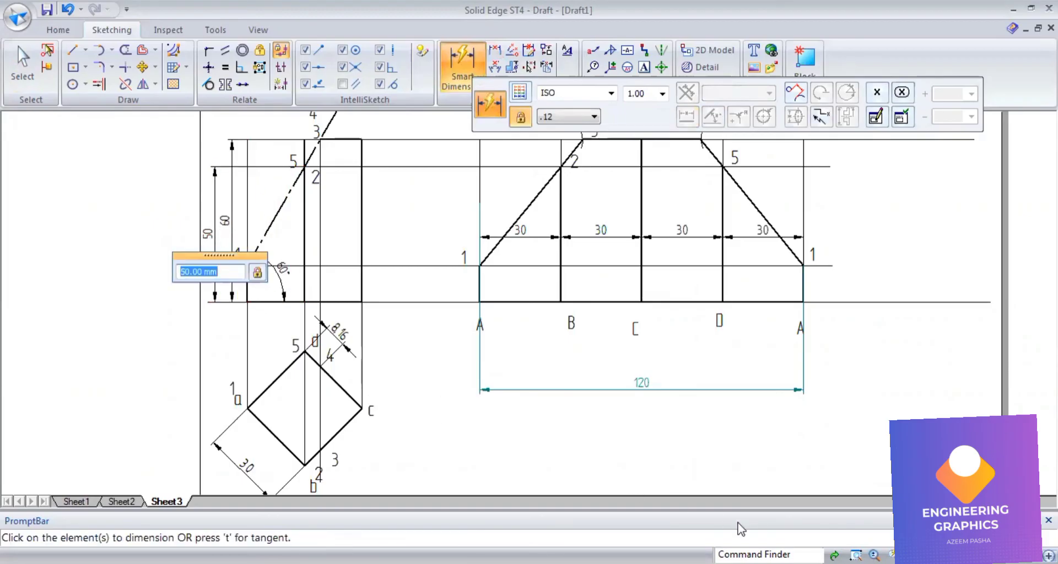
- Switch to the Problem 2 statement in Adobe Acrobat Reader and select the words "distance 50 mm" to check the cutting point's height
key(alt+Tab)
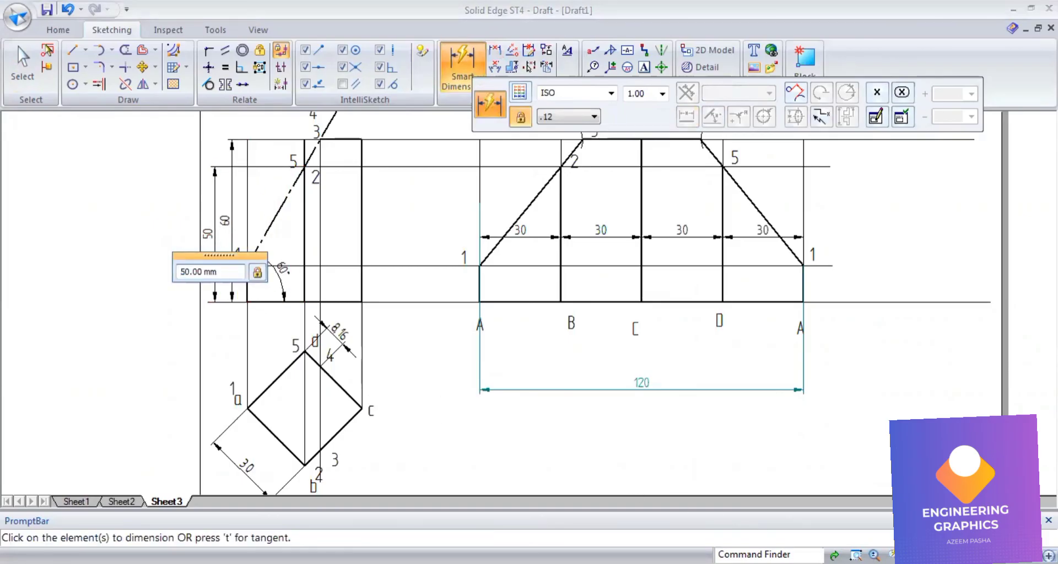
scroll(344, 158, down, 3)
scroll(343, 158, up, 3)
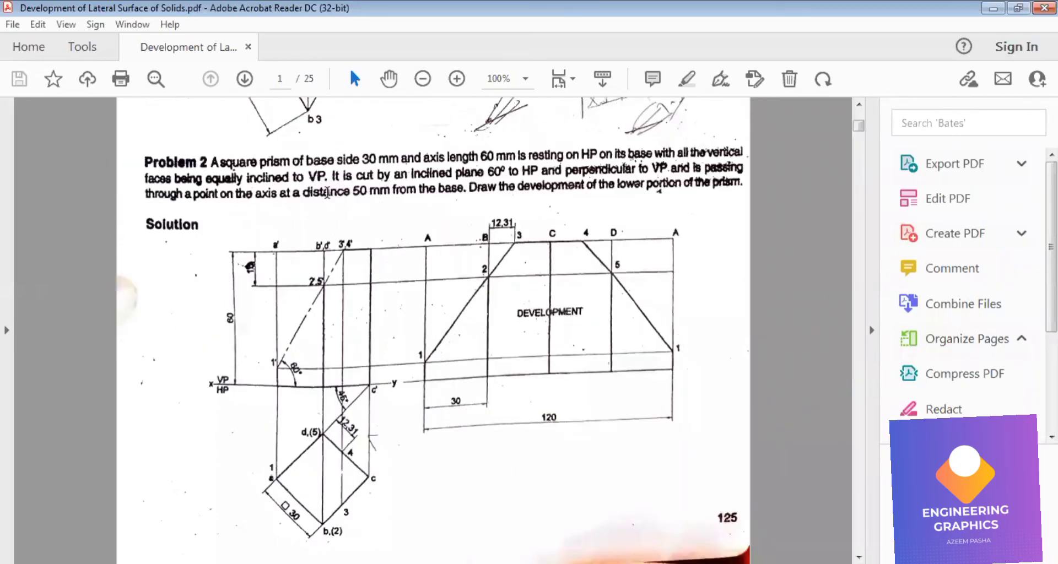
double_click(328, 193)
click(332, 190)
drag(303, 192, 372, 190)
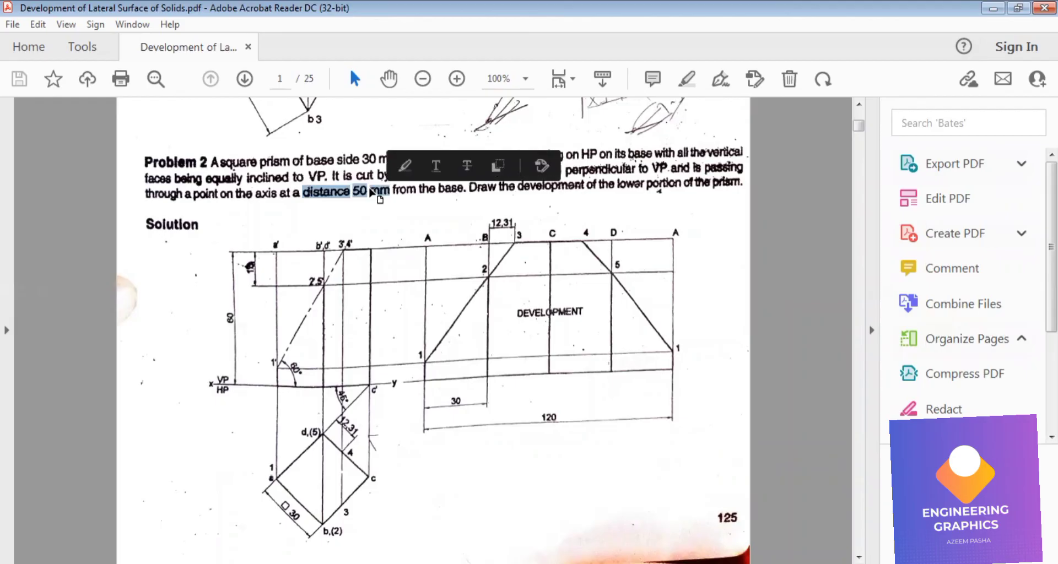